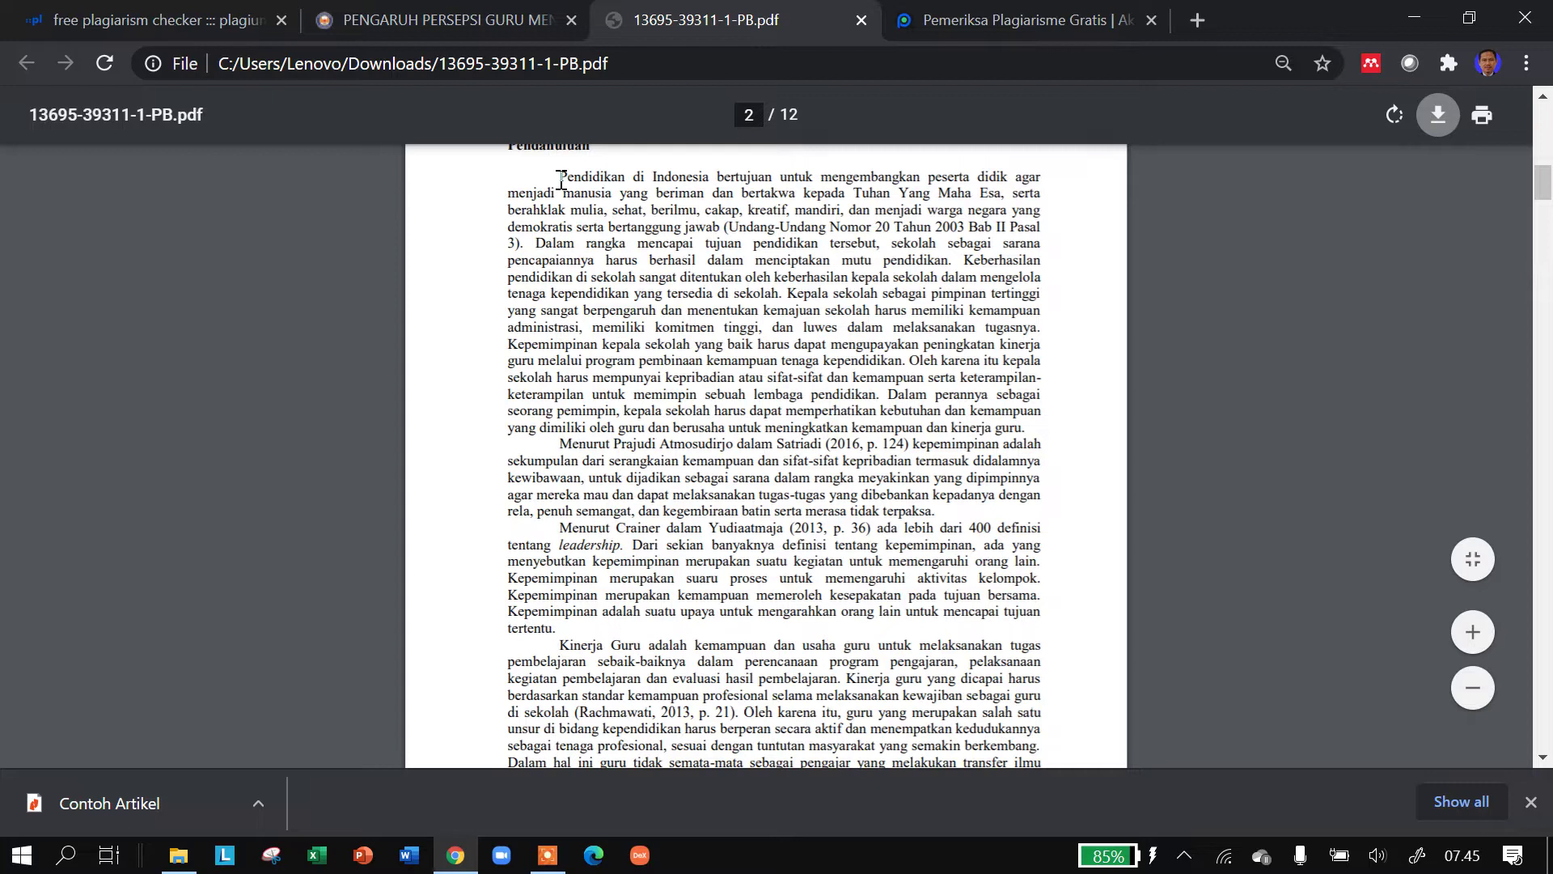
Copy the Pendahuluan text on page 2 of the PDF, starting at "Pendidikan di Indonesia", and switch to the plagium.com page
{"action": "left_click_drag", "start_coordinate": [559, 176], "coordinate": [1051, 688]}
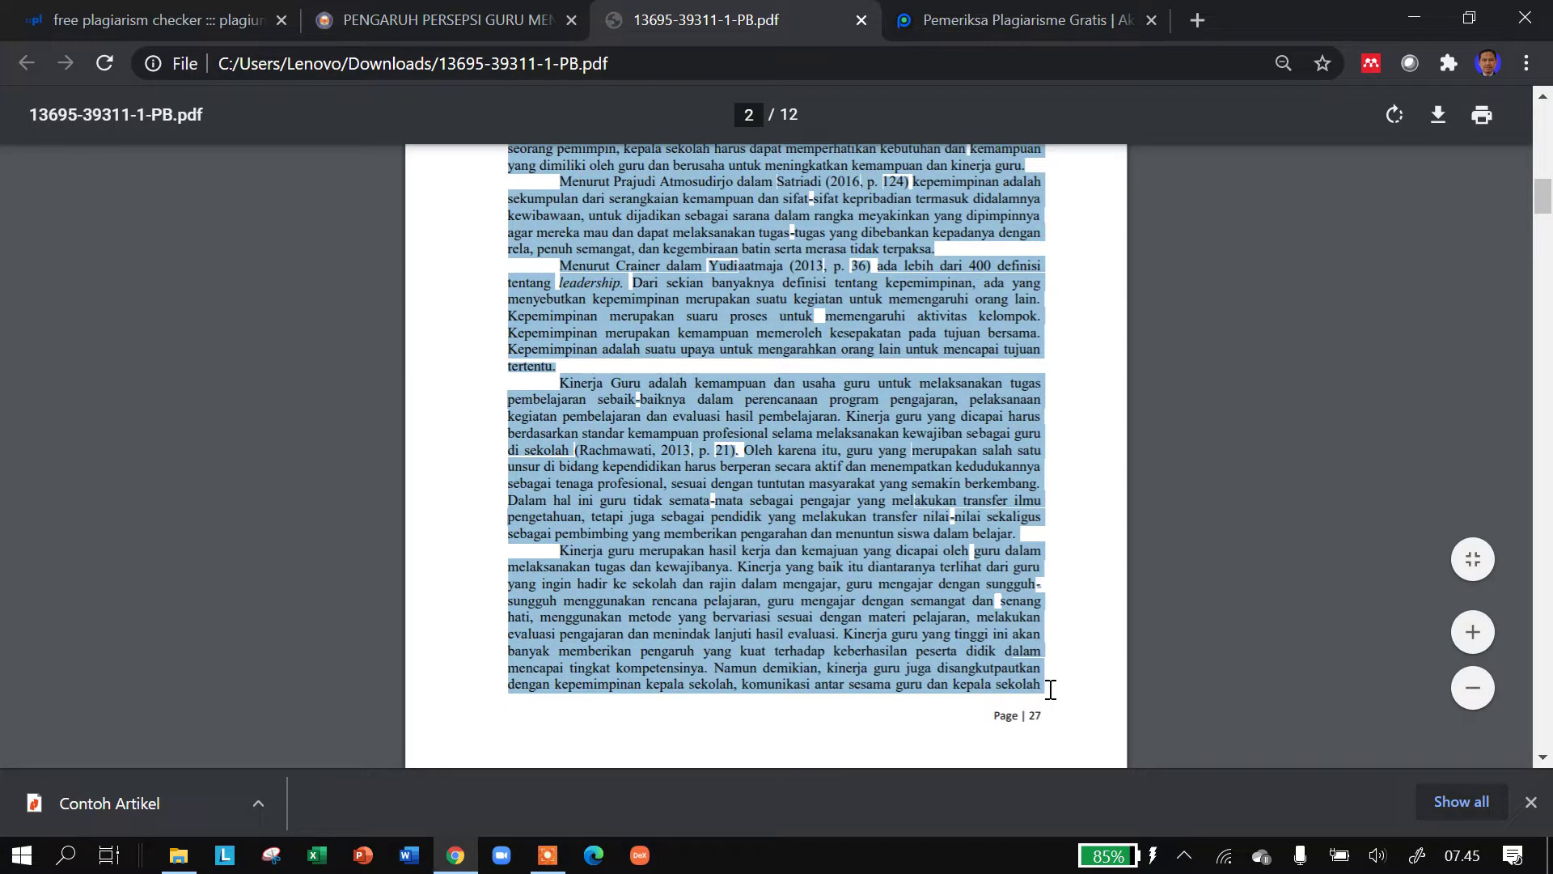
{"action": "right_click", "coordinate": [713, 234]}
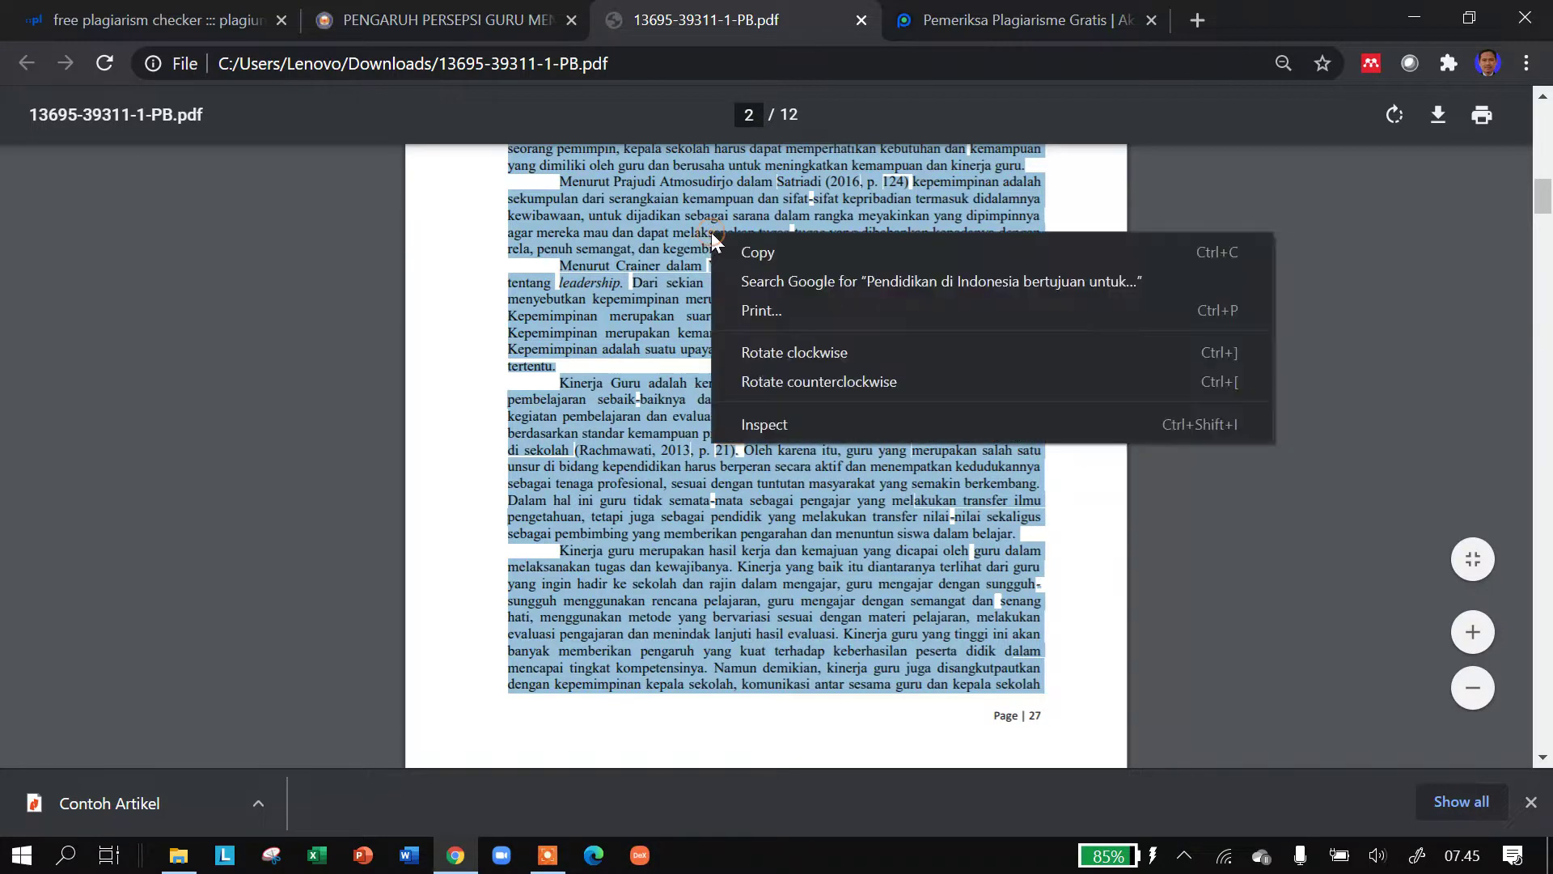
{"action": "left_click", "coordinate": [751, 250]}
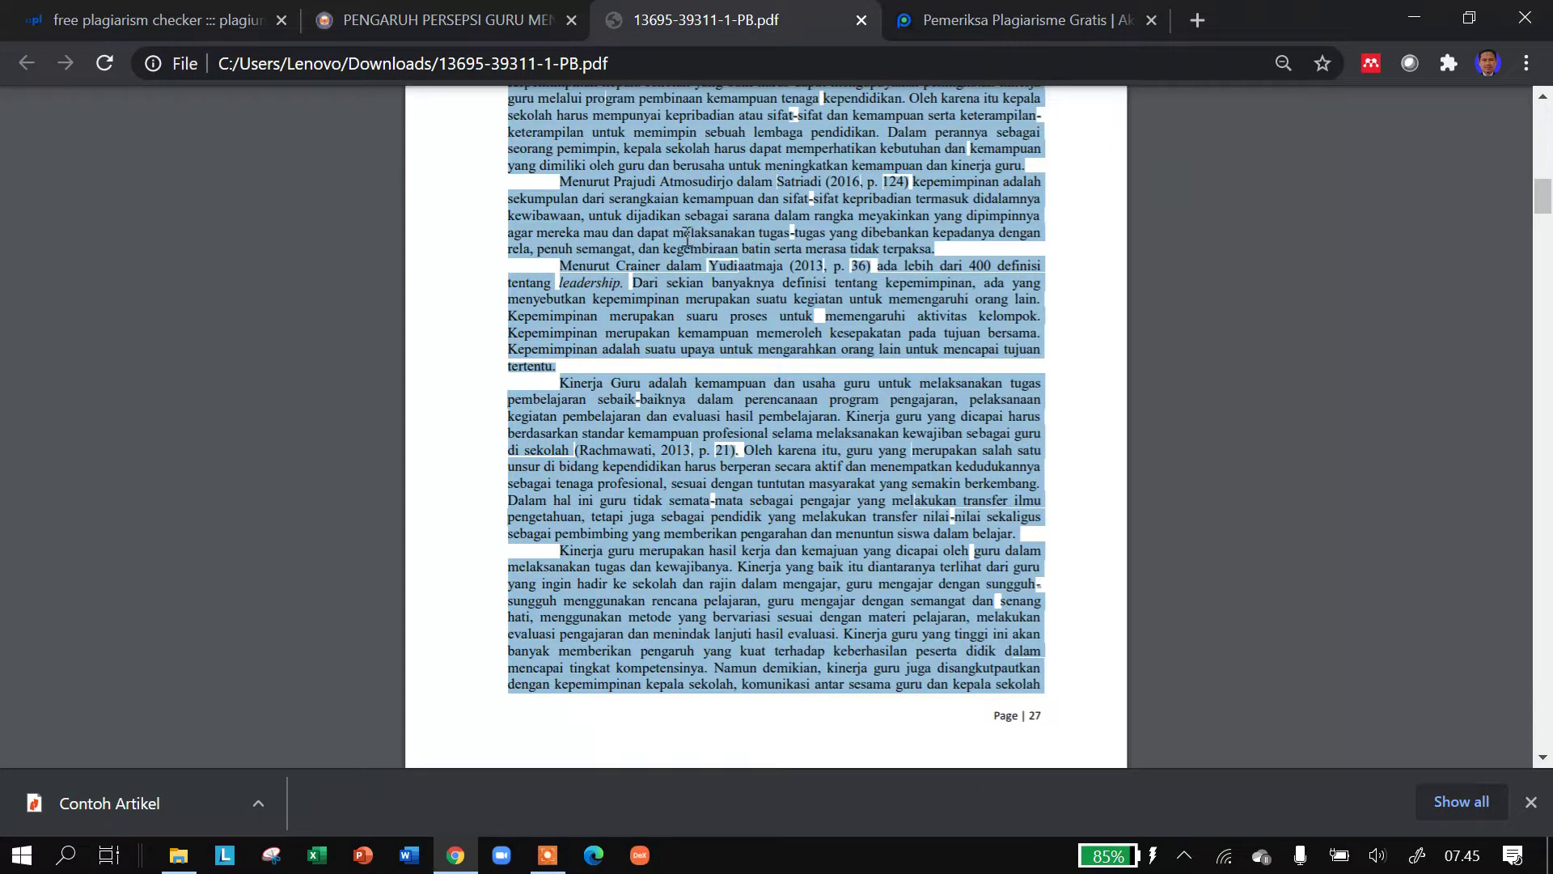
{"action": "left_click", "coordinate": [161, 18]}
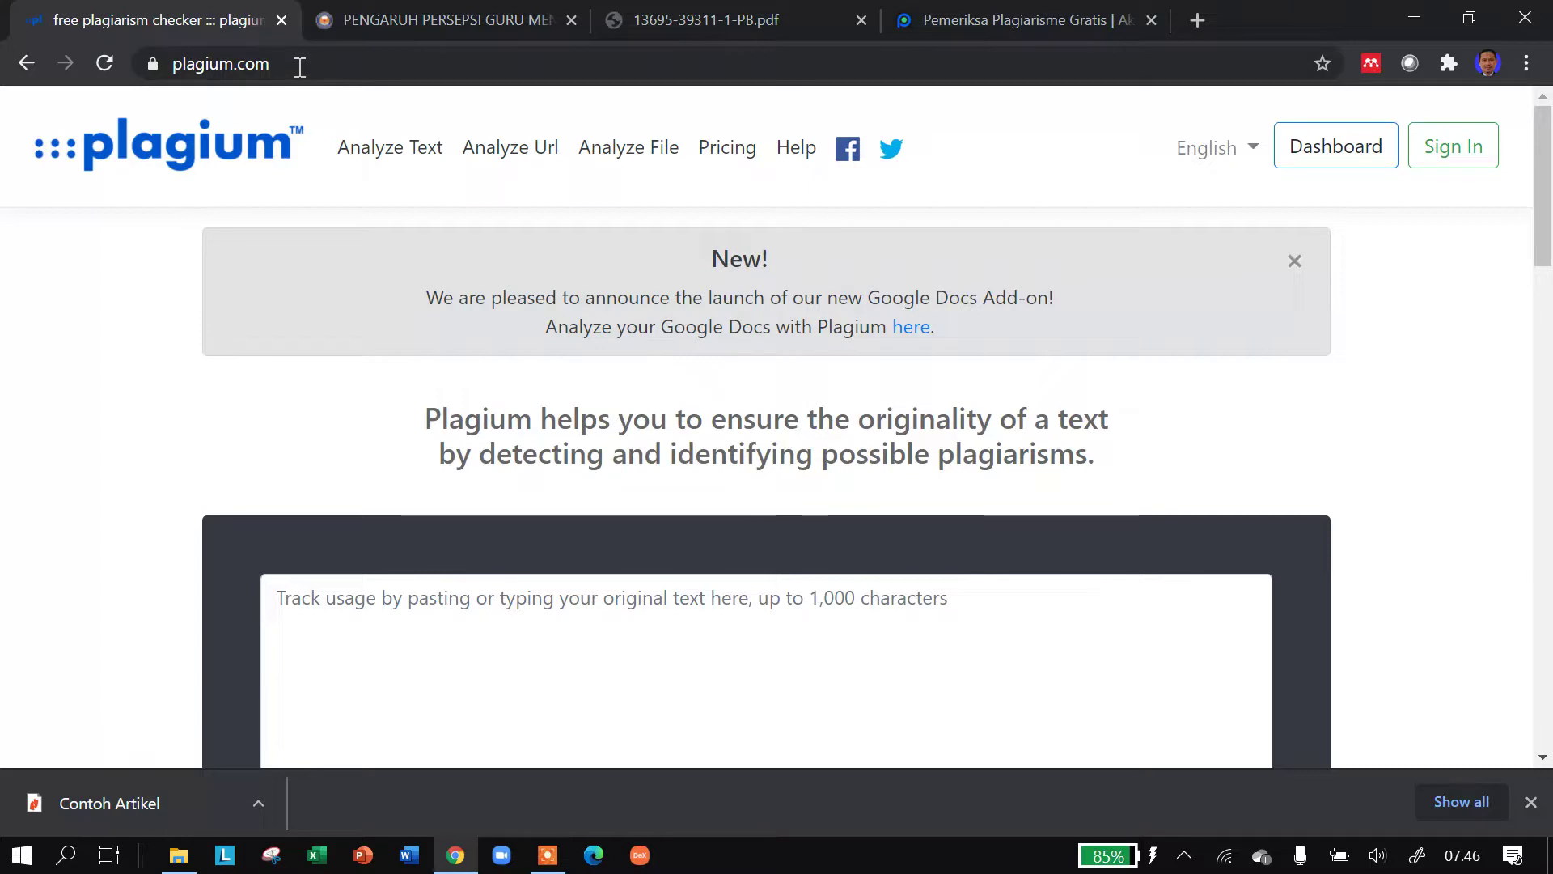
{"action": "left_click_drag", "start_coordinate": [300, 66], "coordinate": [170, 68]}
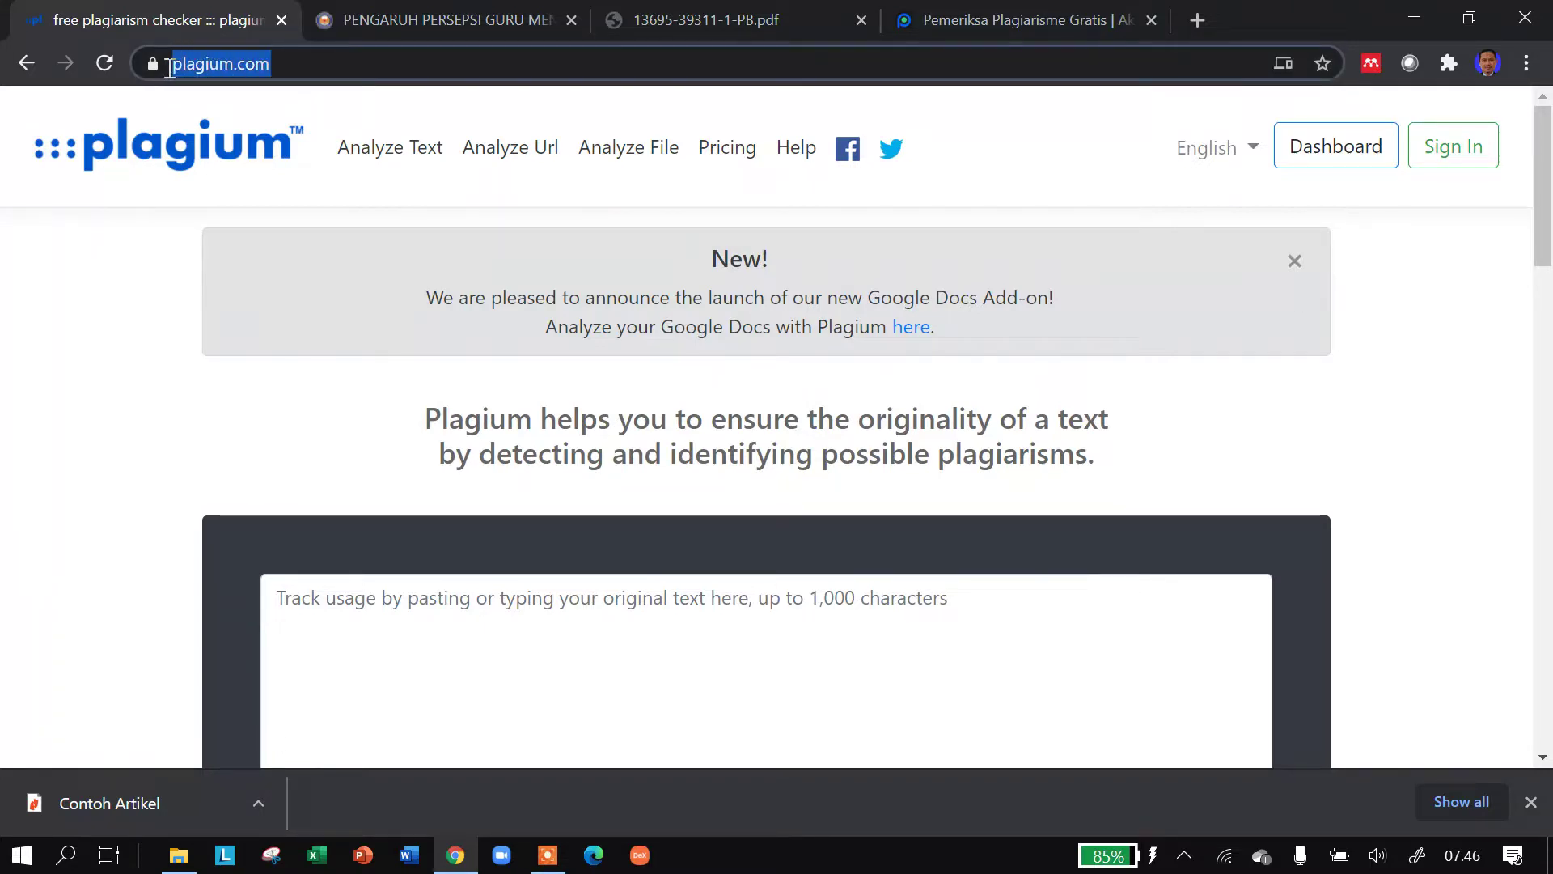
{"action": "left_click", "coordinate": [283, 66]}
{"action": "left_click_drag", "start_coordinate": [272, 68], "coordinate": [154, 68]}
{"action": "left_click", "coordinate": [271, 68]}
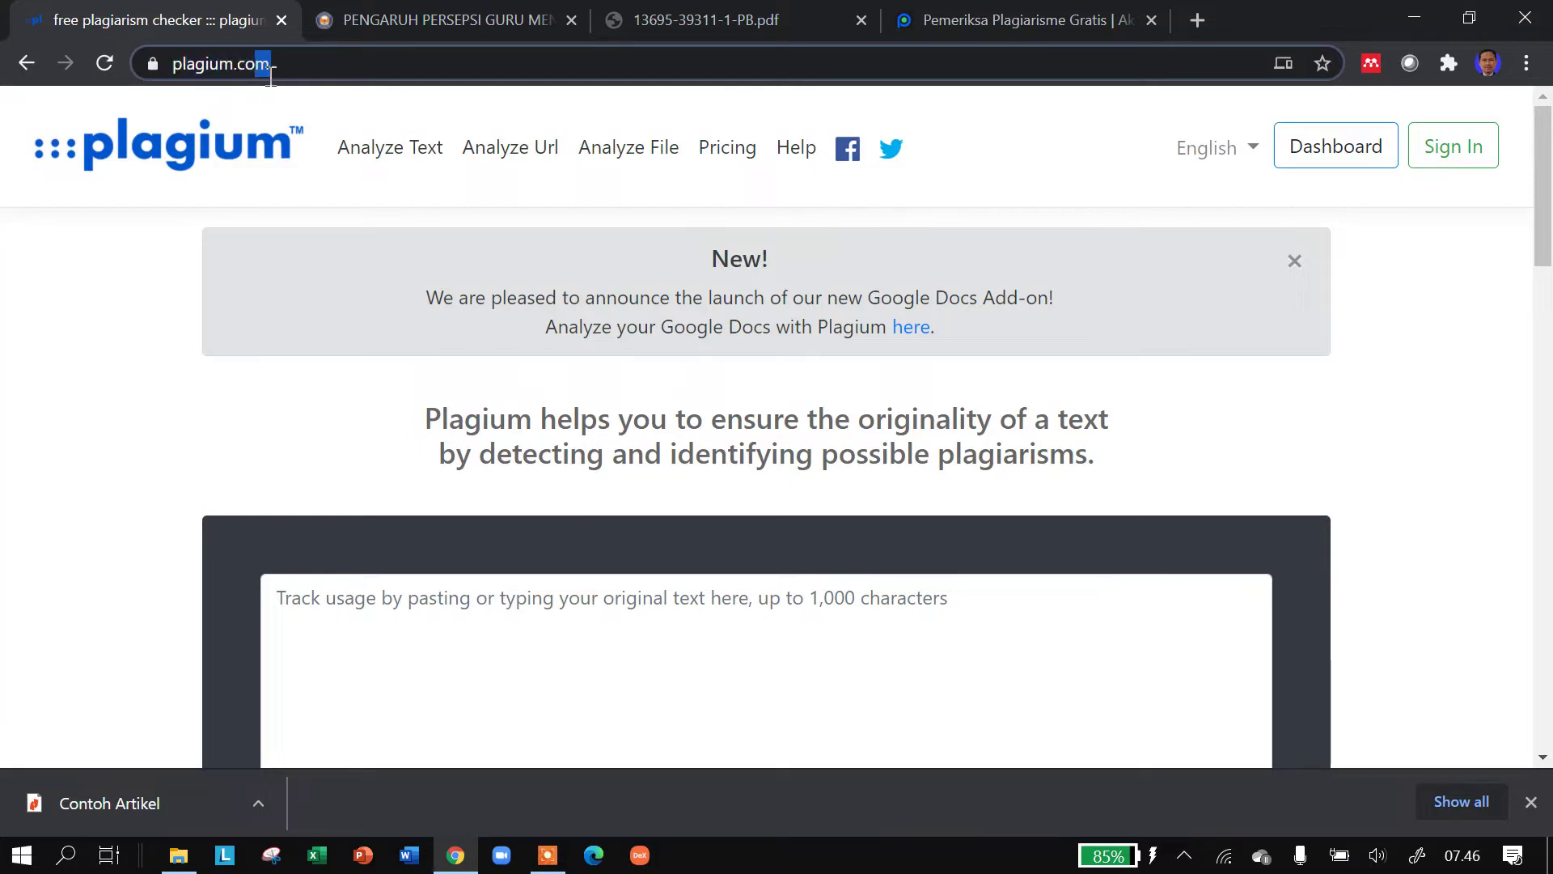
{"action": "left_click_drag", "start_coordinate": [289, 67], "coordinate": [172, 66]}
{"action": "left_click", "coordinate": [287, 68]}
{"action": "left_click_drag", "start_coordinate": [298, 65], "coordinate": [160, 68]}
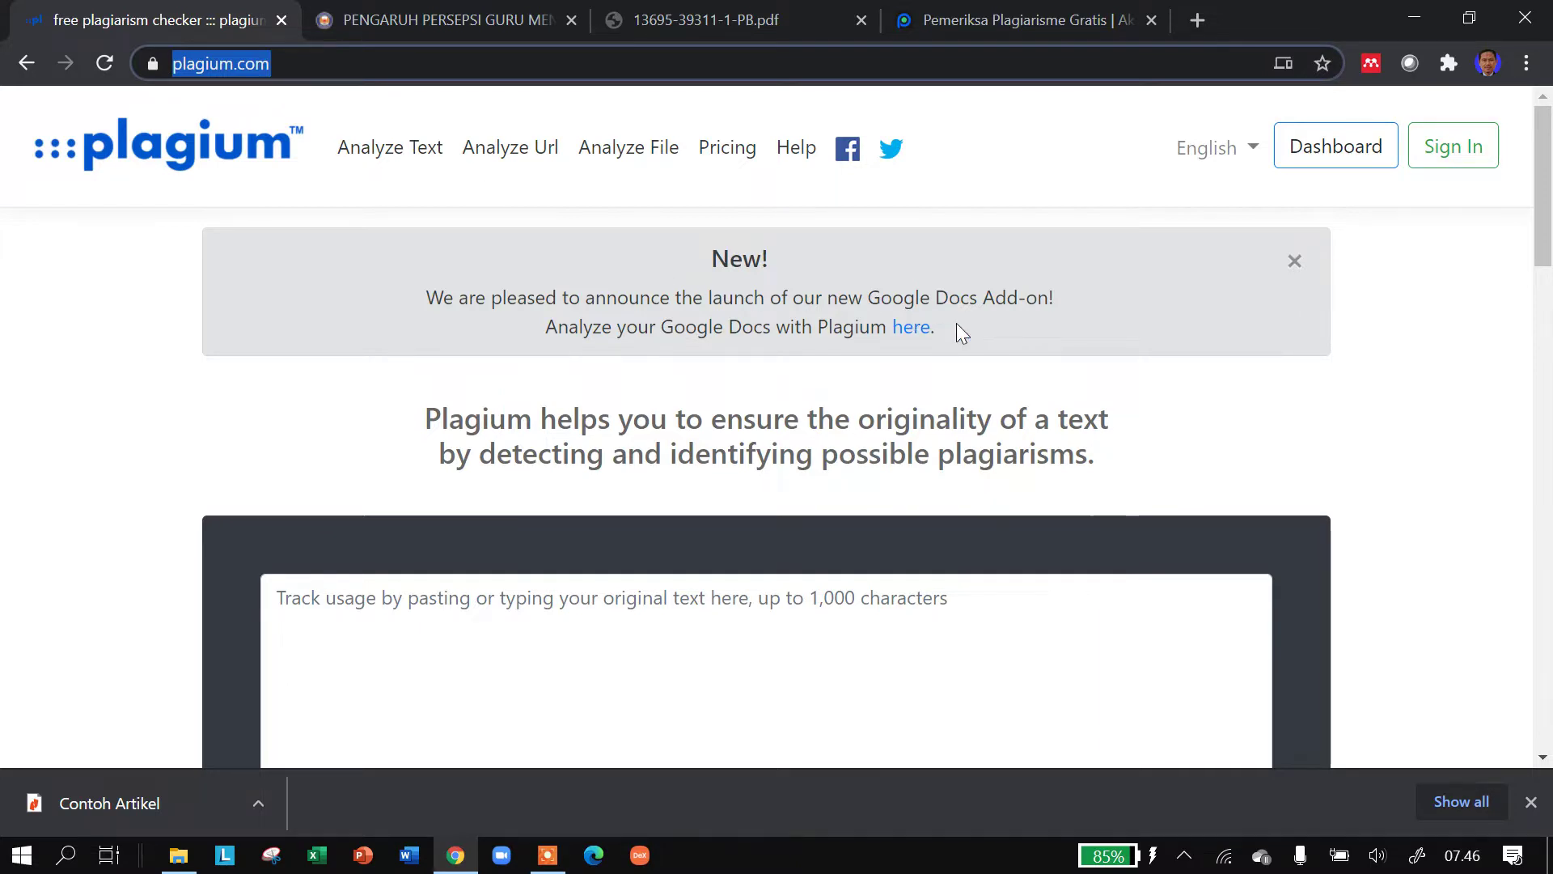
Dismiss the Google Docs Add-on announcement and paste the copied article text into the plagiarism checker's text box
{"action": "left_click", "coordinate": [1295, 260]}
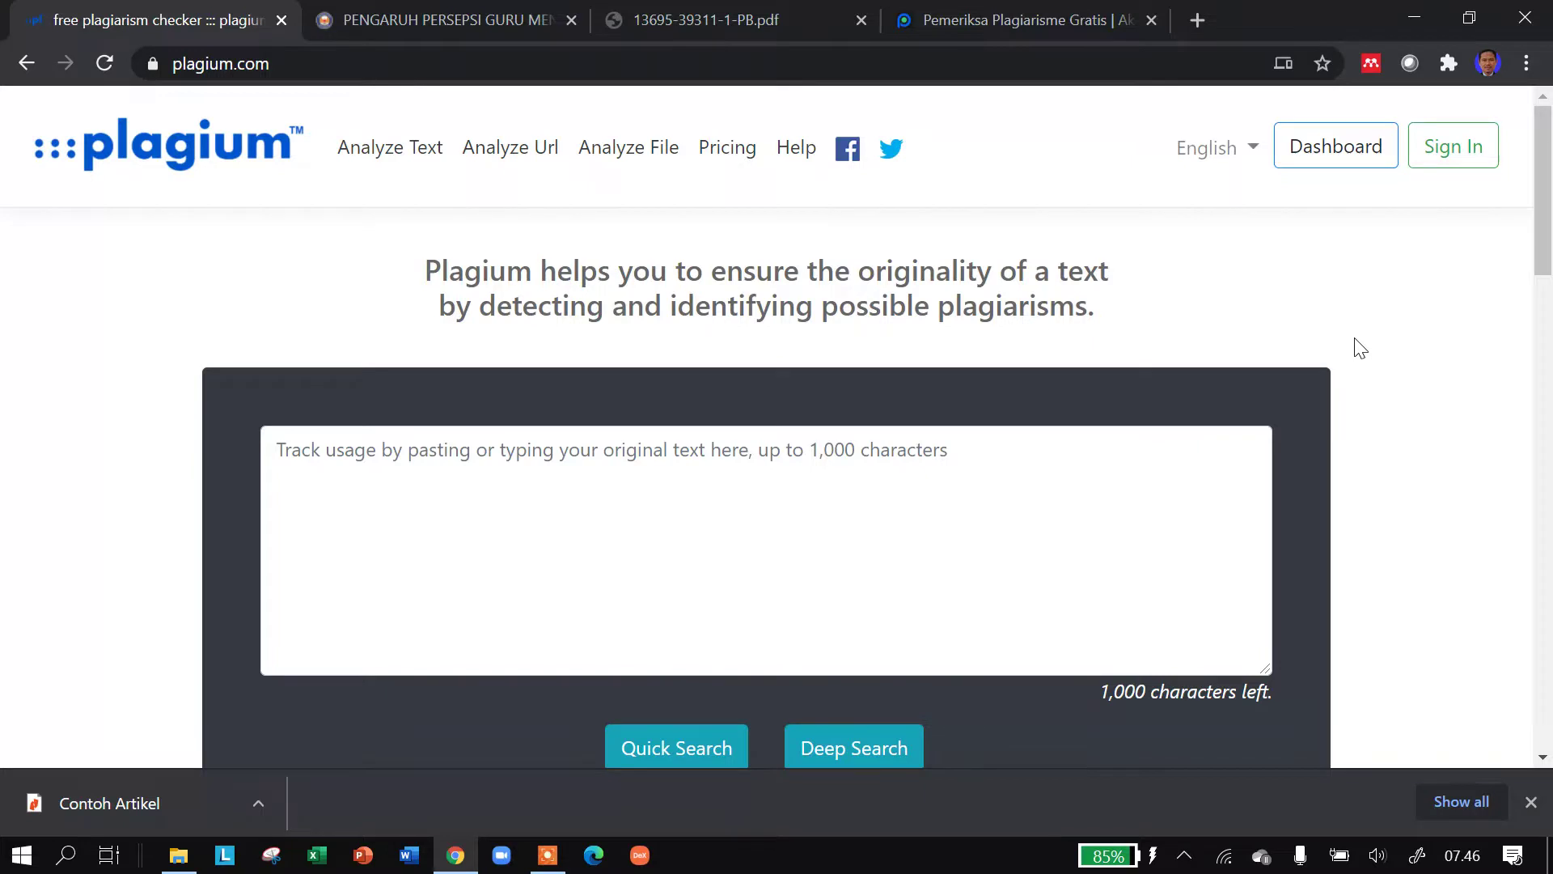
{"action": "scroll", "coordinate": [1360, 348], "scroll_direction": "down", "scroll_amount": 1}
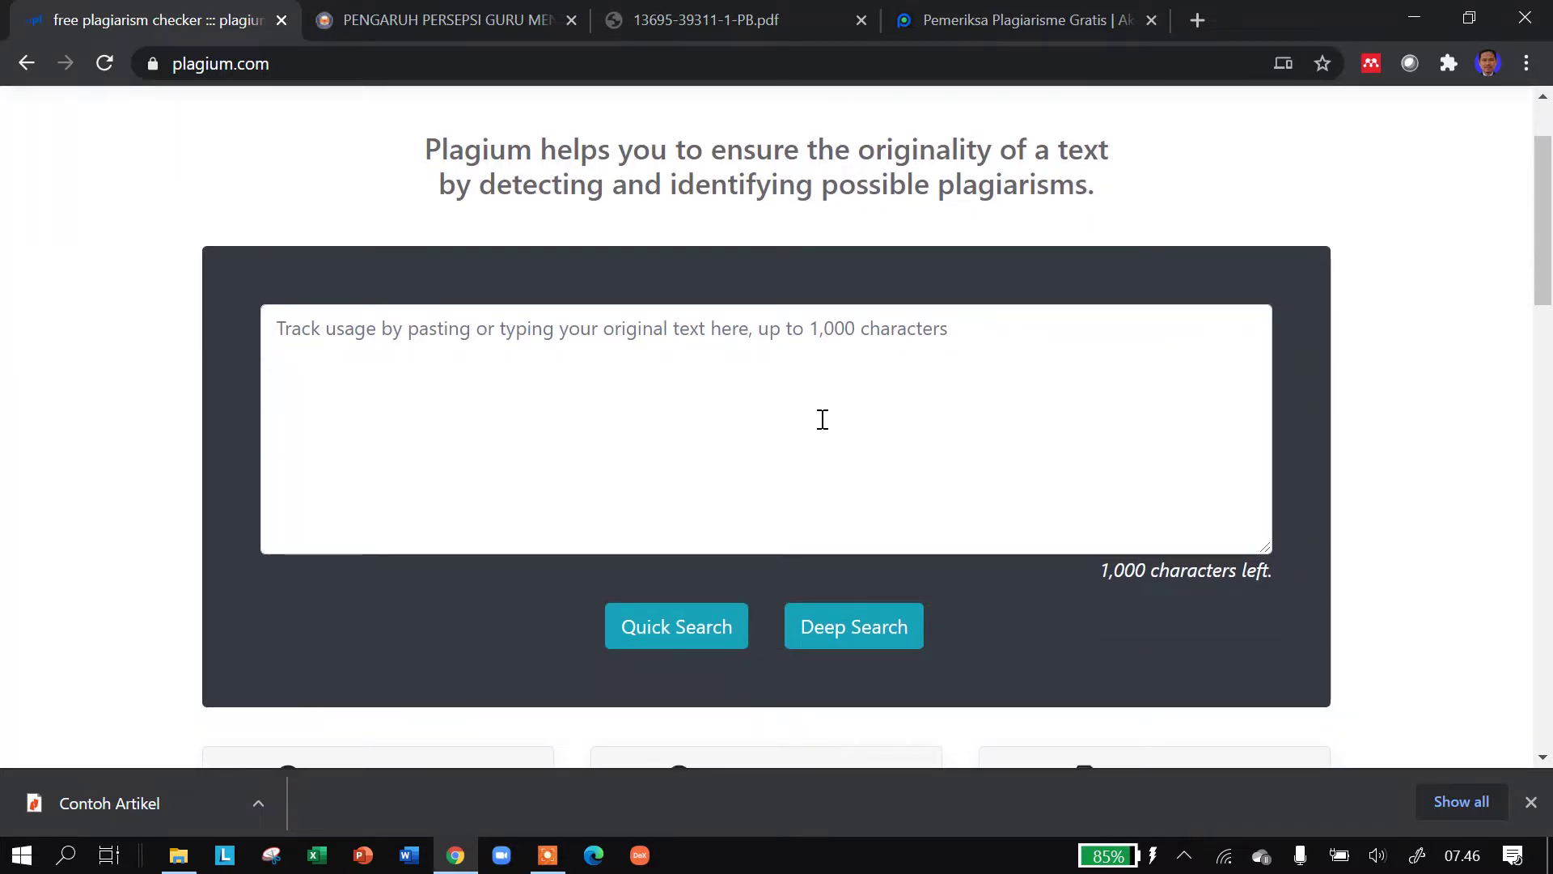
{"action": "left_click", "coordinate": [297, 337]}
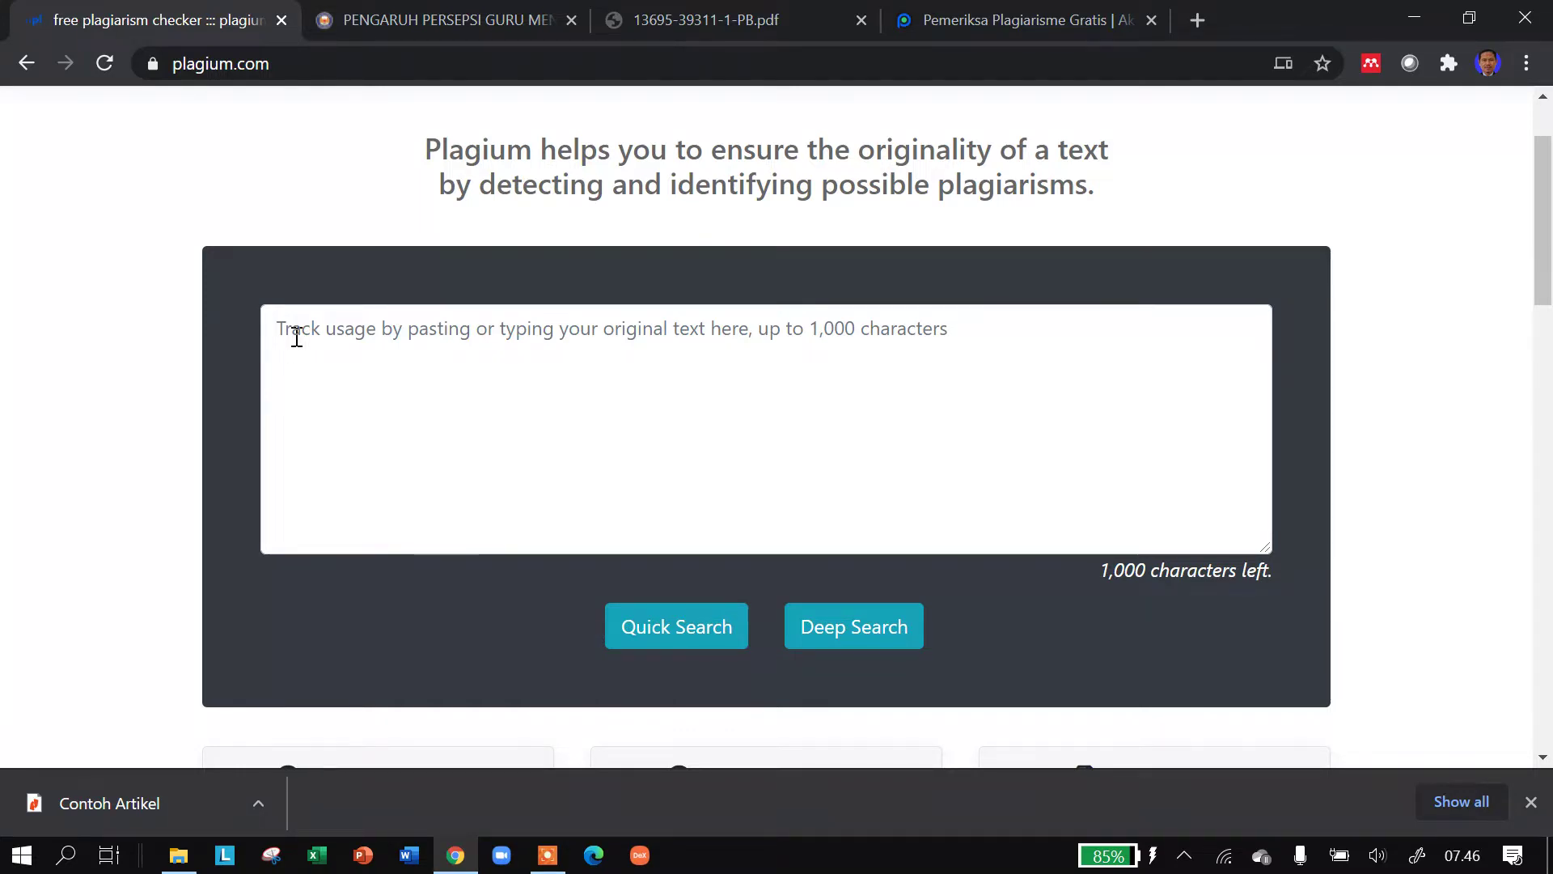
{"action": "right_click", "coordinate": [296, 338]}
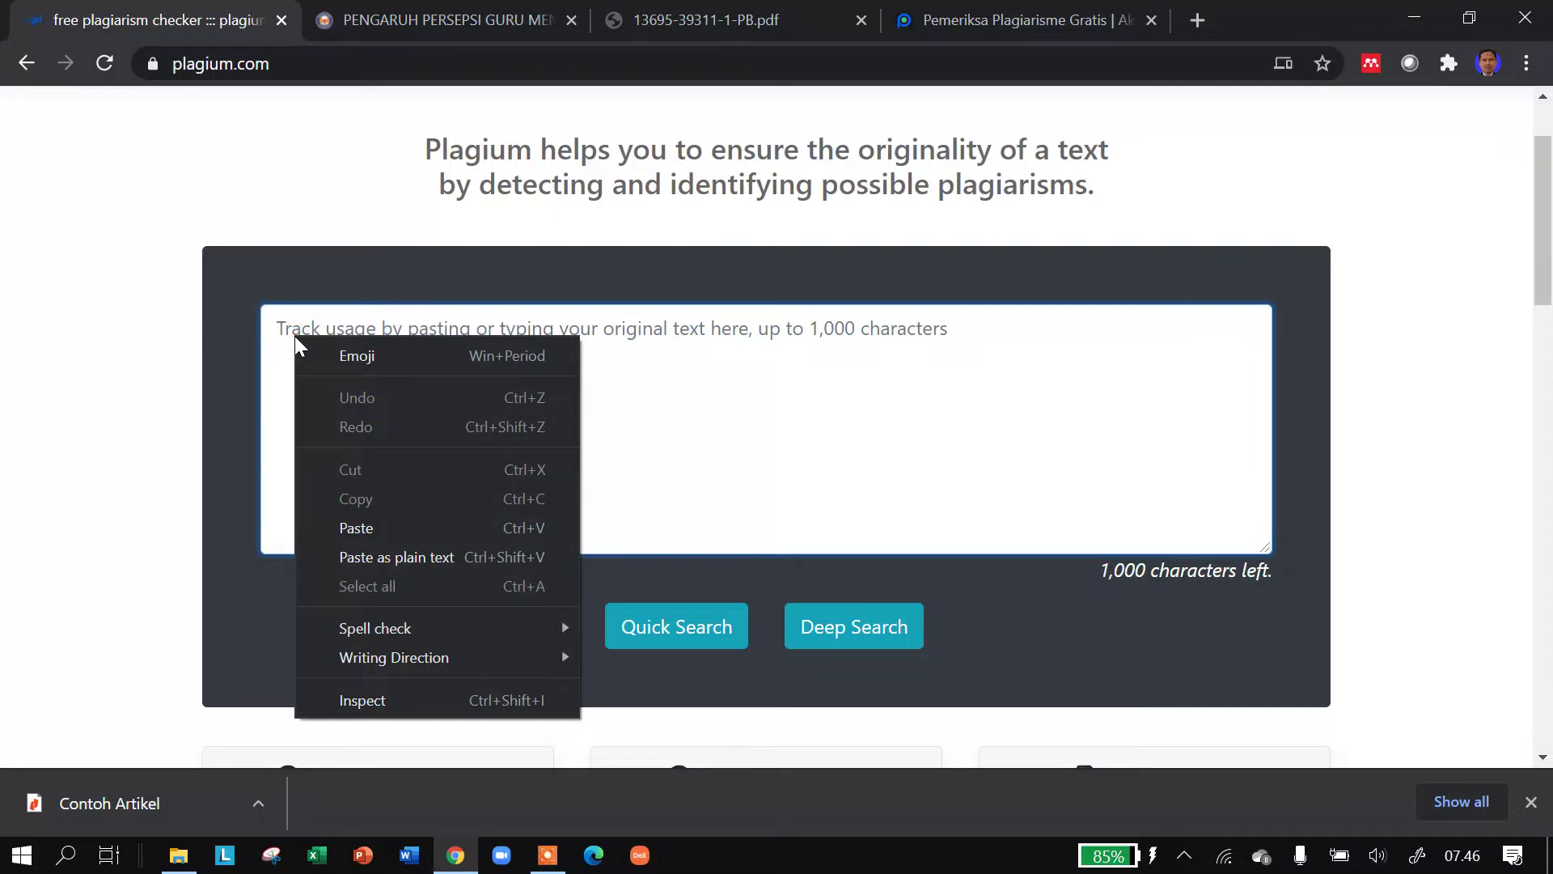
{"action": "left_click", "coordinate": [391, 531]}
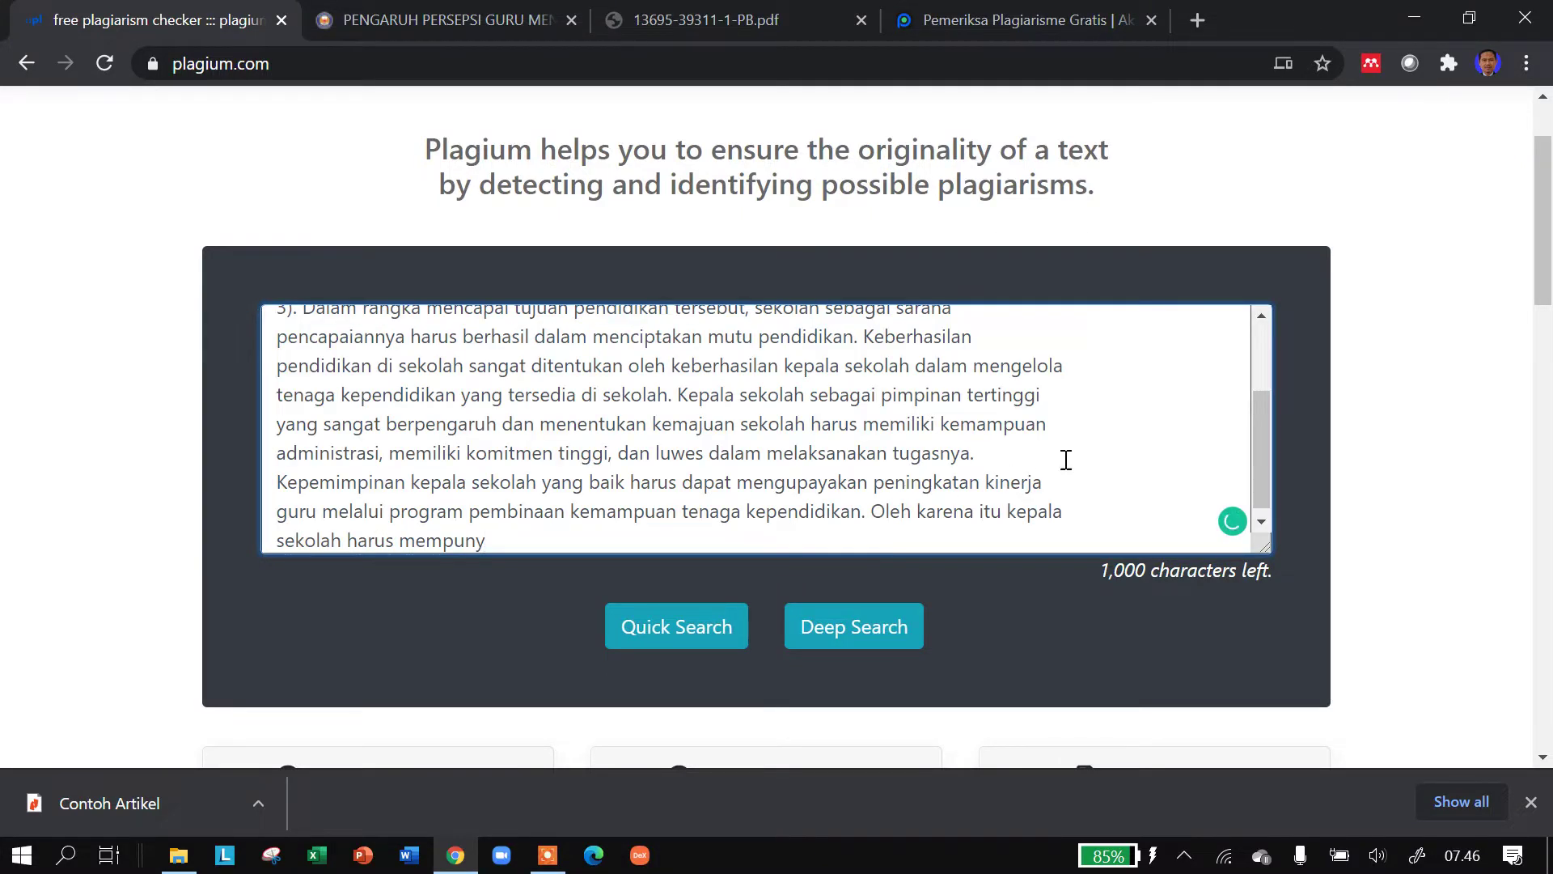
{"action": "scroll", "coordinate": [1134, 436], "scroll_direction": "down", "scroll_amount": 1}
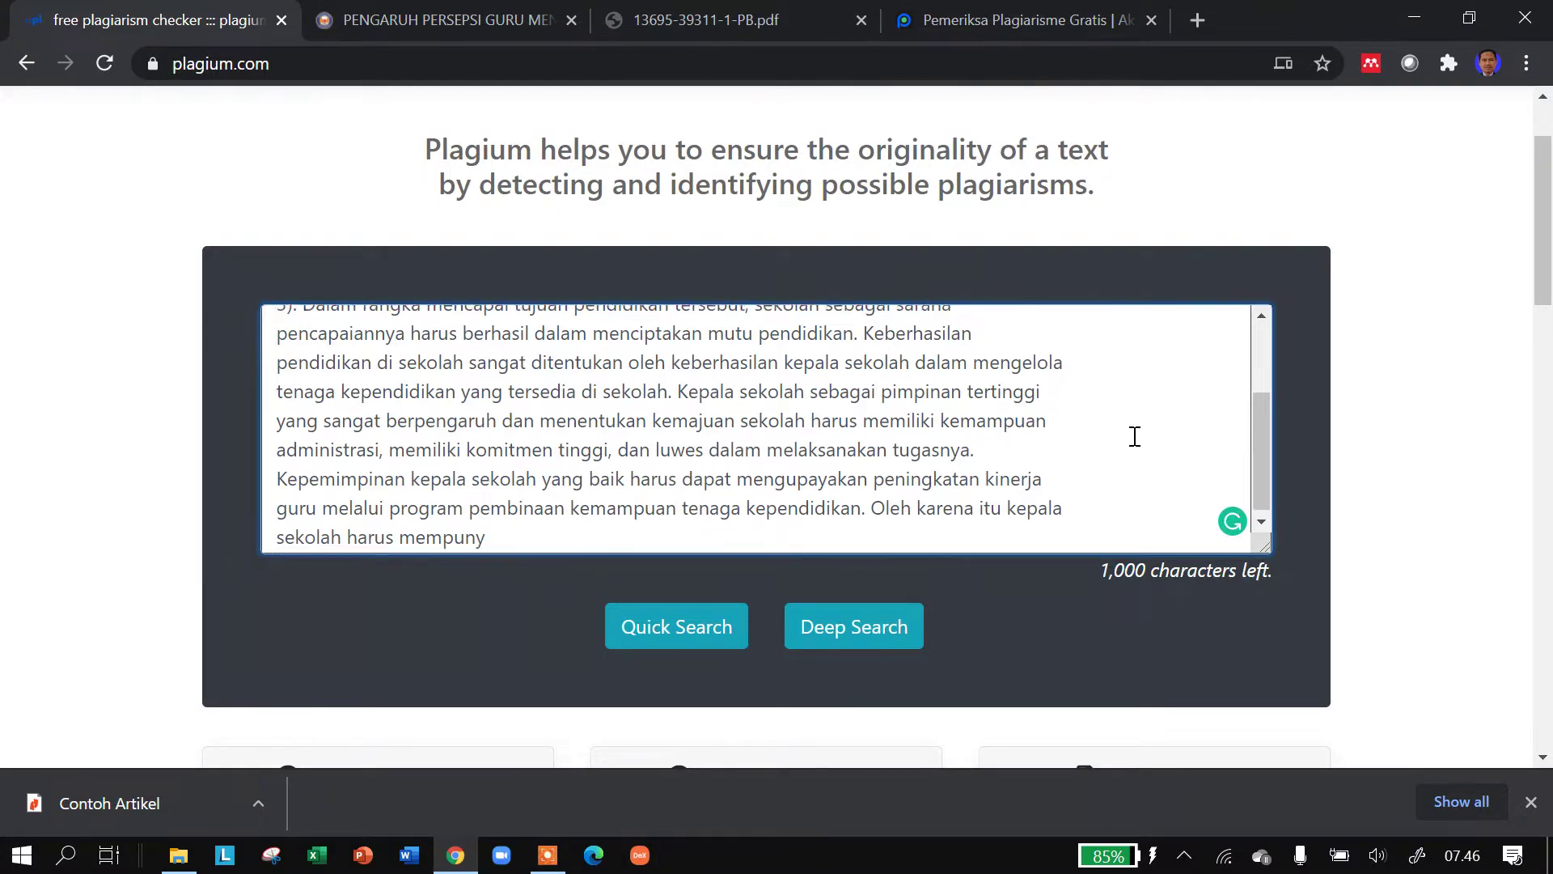
{"action": "scroll", "coordinate": [1139, 434], "scroll_direction": "up", "scroll_amount": 3}
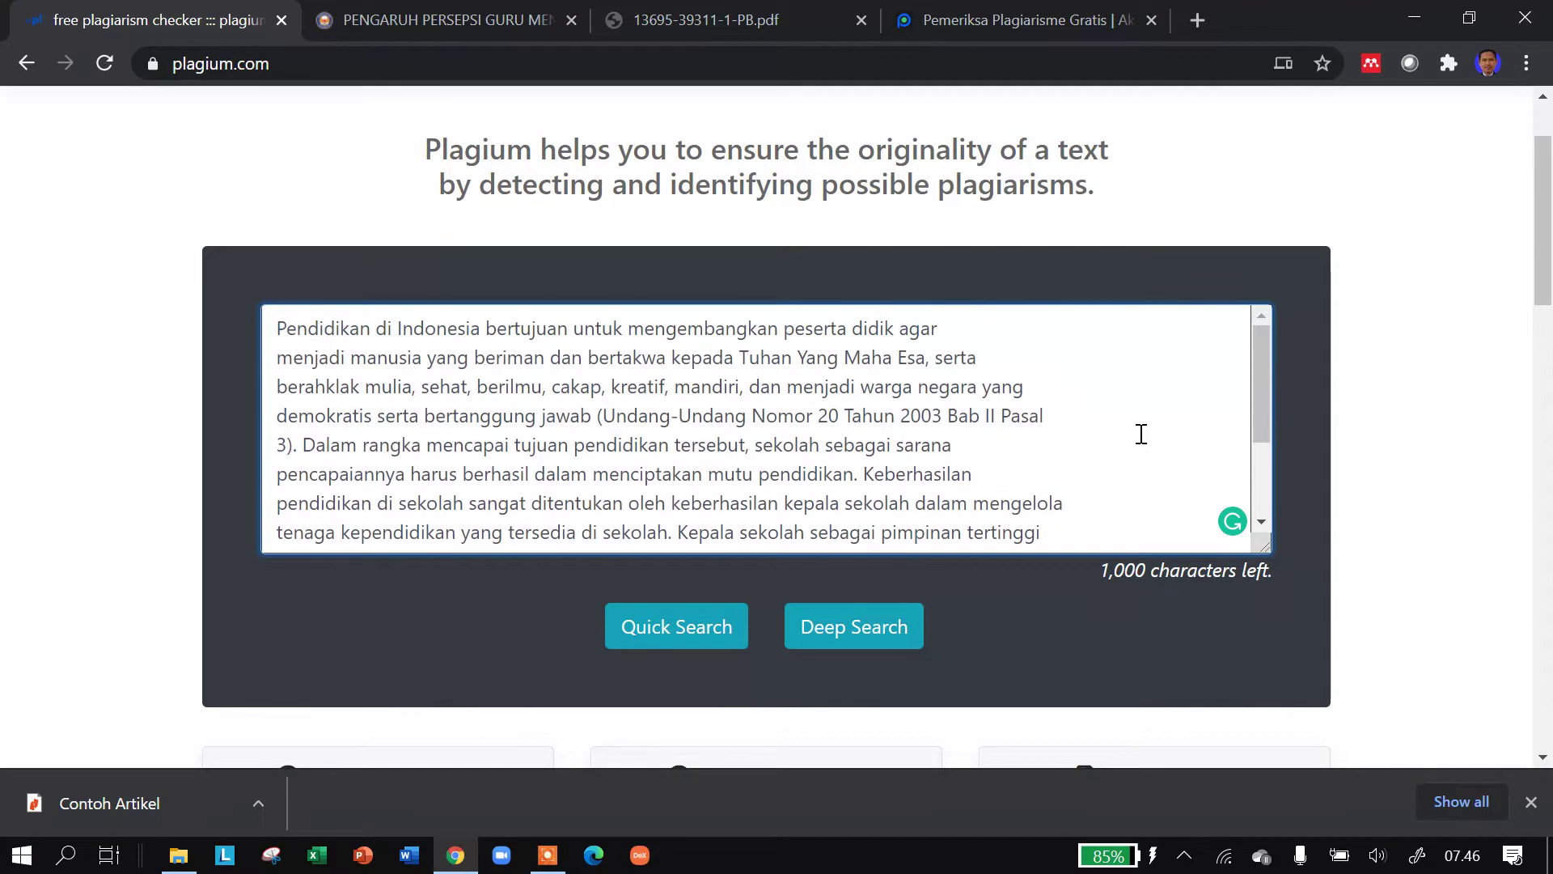
Run a Quick Search for plagiarism on the pasted article text
{"action": "left_click", "coordinate": [690, 634]}
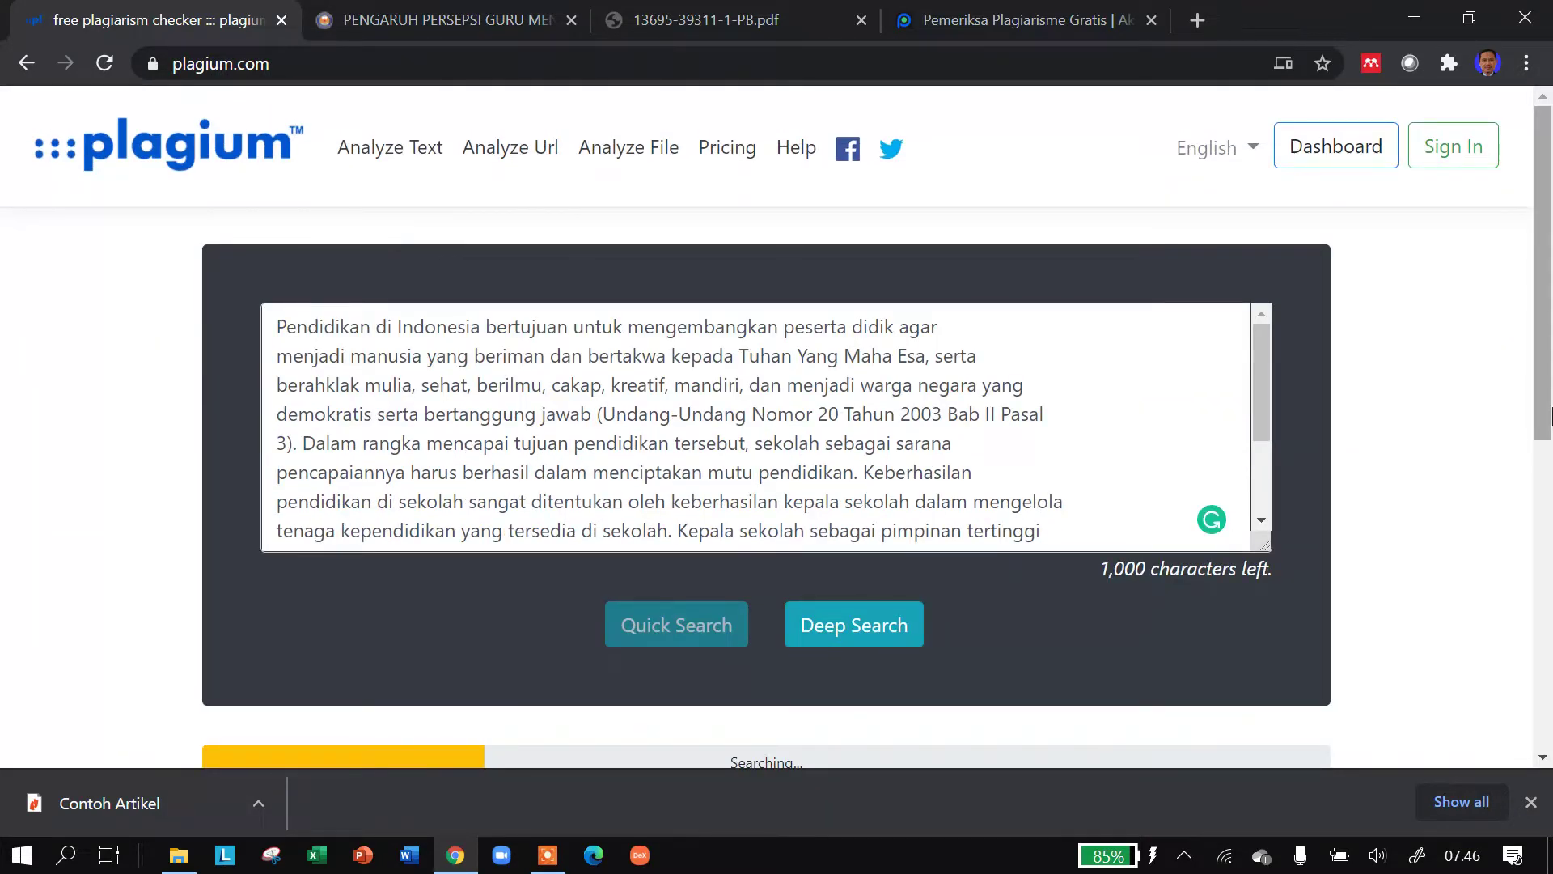
{"action": "scroll", "coordinate": [1550, 417], "scroll_direction": "down", "scroll_amount": 3}
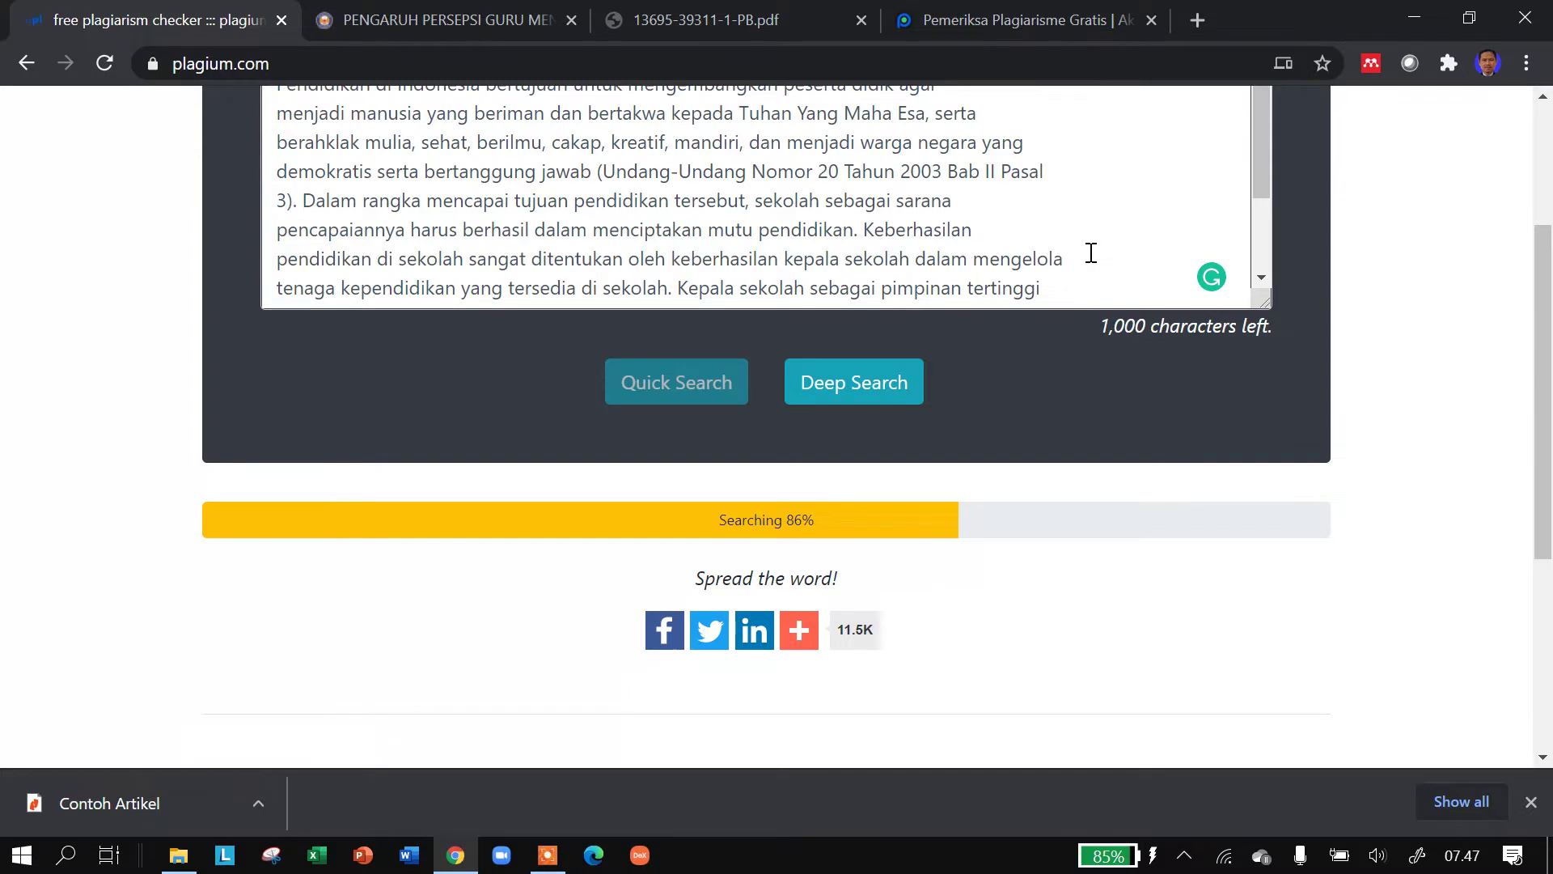
{"action": "scroll", "coordinate": [1091, 253], "scroll_direction": "up", "scroll_amount": 2}
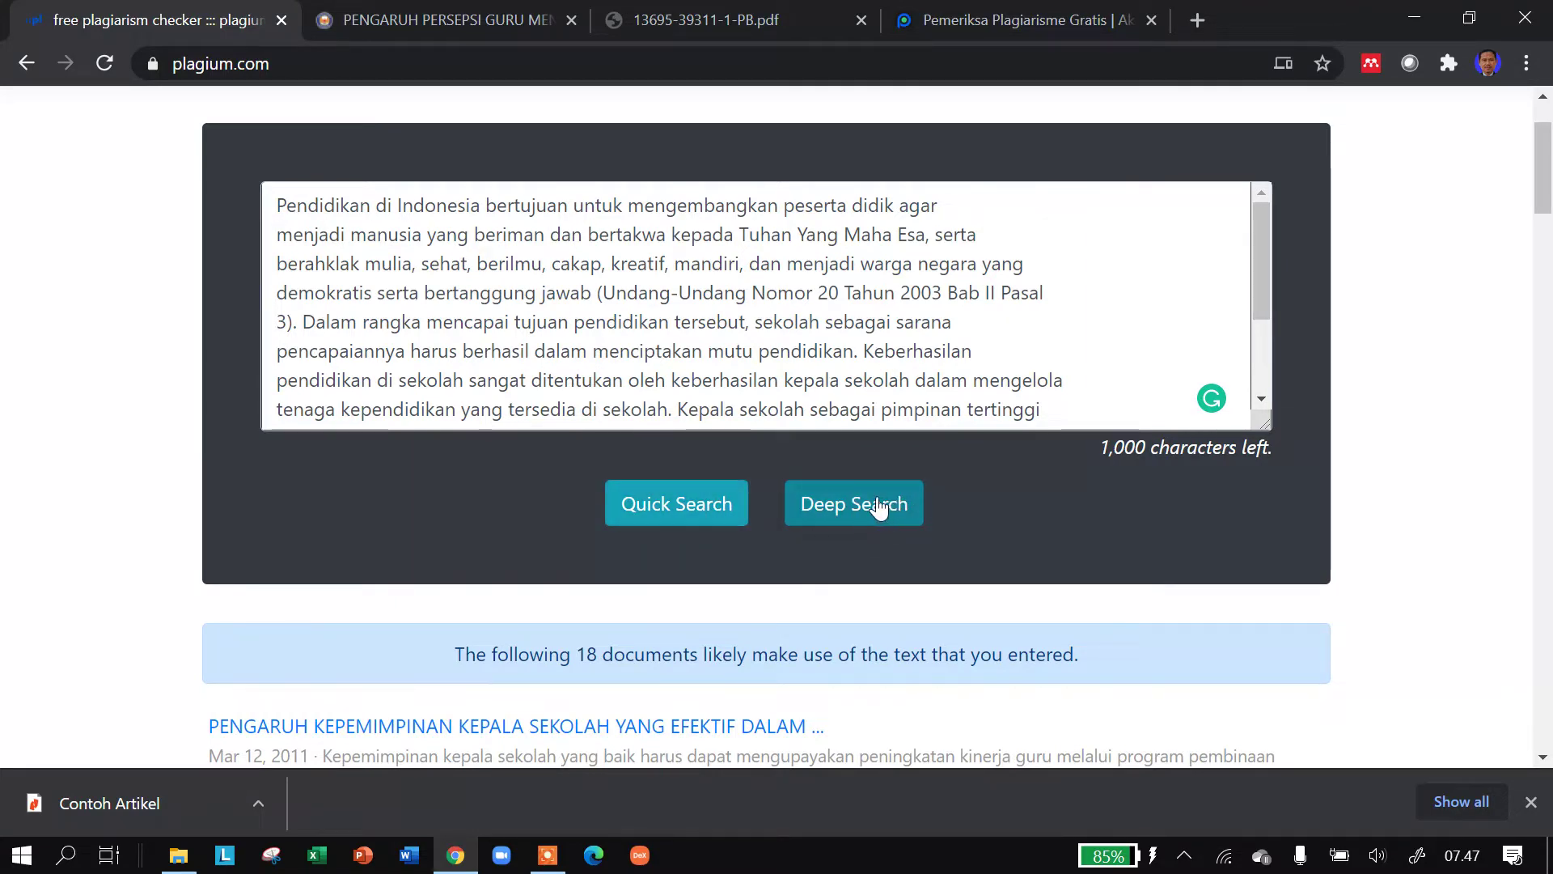
Review the whole list of matching documents, examining each source's similarity percentage, found count and checked status
{"action": "scroll", "coordinate": [1011, 530], "scroll_direction": "down", "scroll_amount": 5}
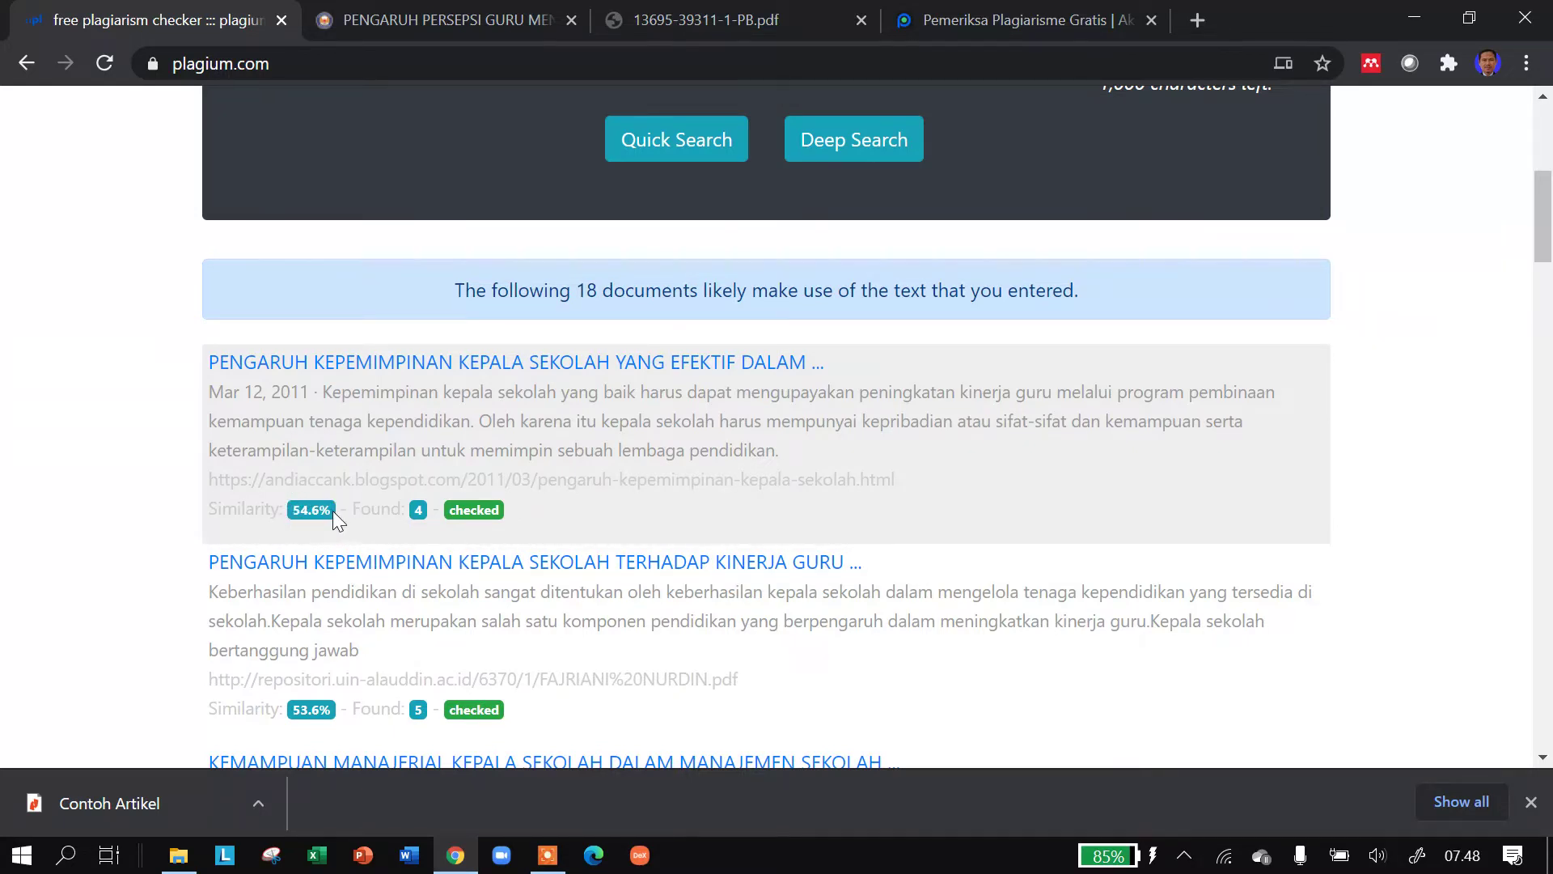
{"action": "scroll", "coordinate": [507, 532], "scroll_direction": "down", "scroll_amount": 1}
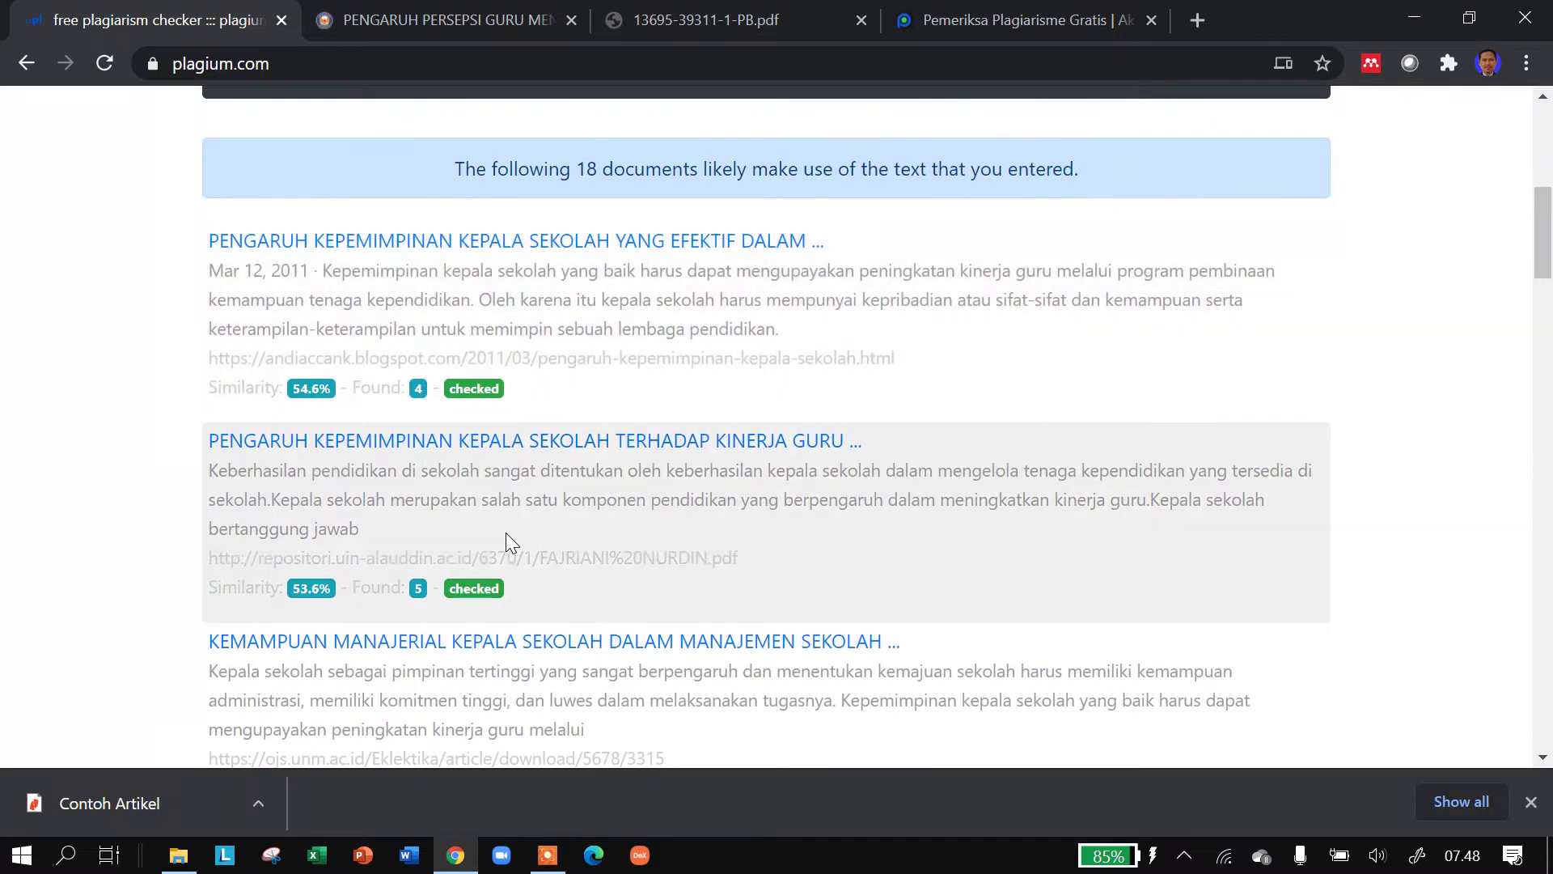
{"action": "scroll", "coordinate": [506, 532], "scroll_direction": "down", "scroll_amount": 1}
{"action": "scroll", "coordinate": [506, 532], "scroll_direction": "up", "scroll_amount": 1}
{"action": "scroll", "coordinate": [440, 530], "scroll_direction": "down", "scroll_amount": 1}
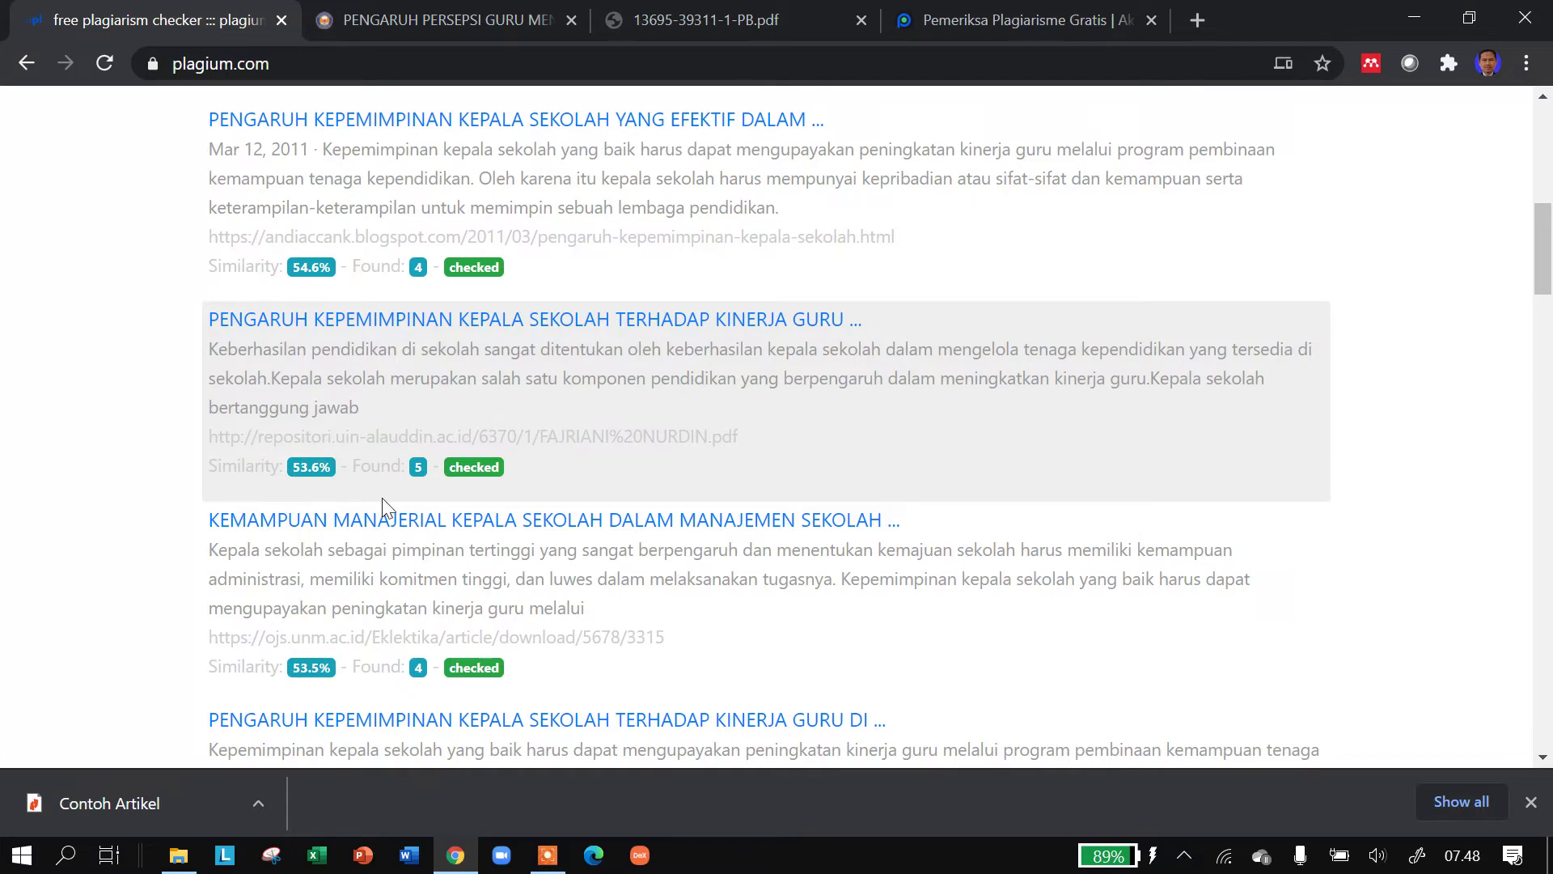
{"action": "scroll", "coordinate": [396, 533], "scroll_direction": "down", "scroll_amount": 1}
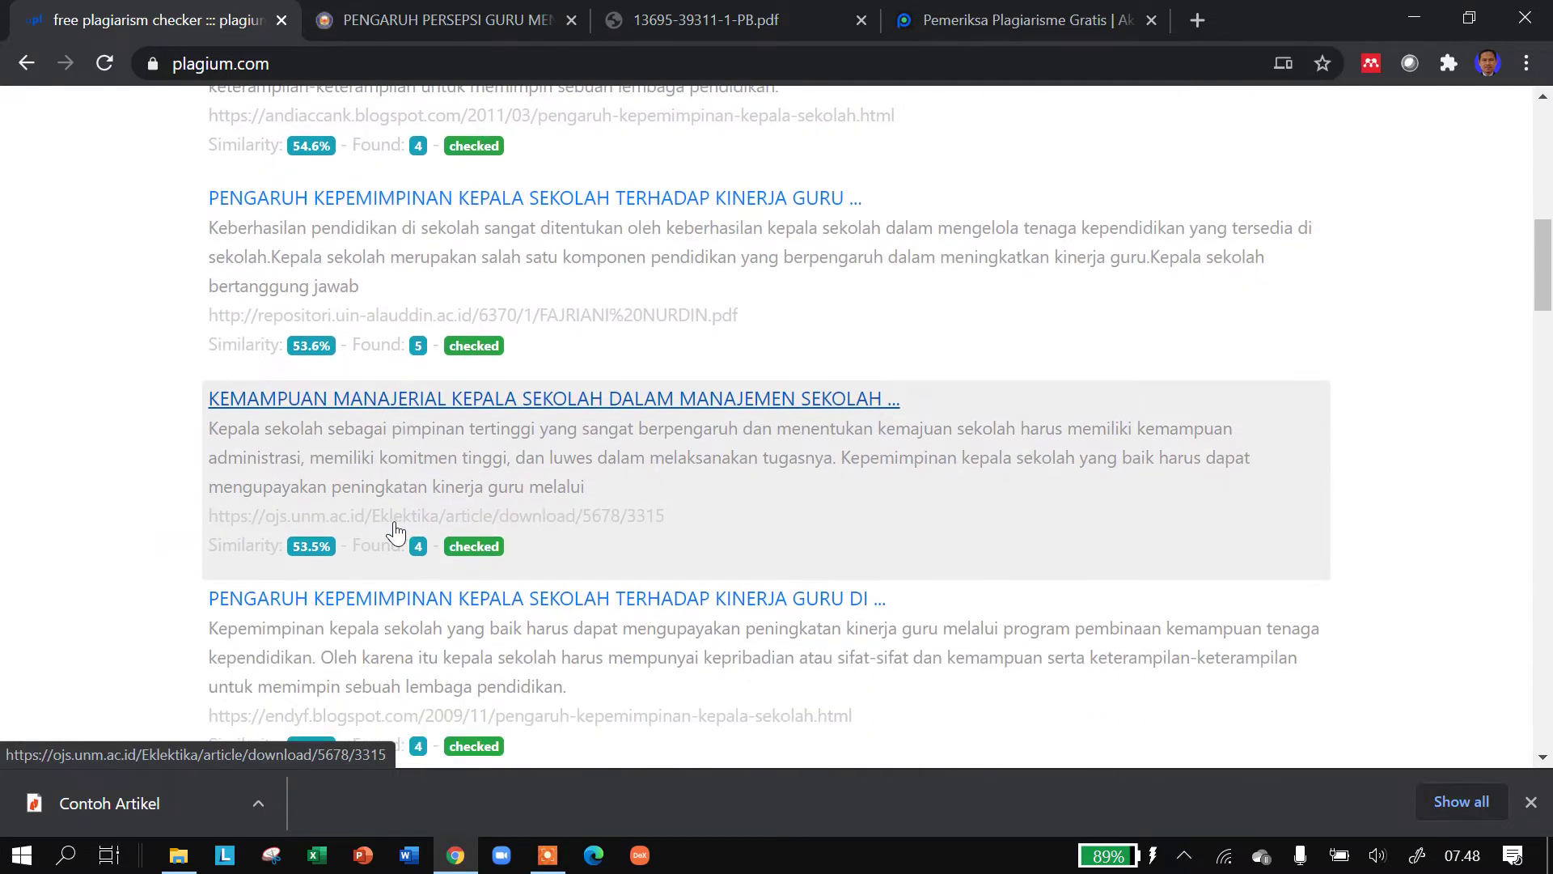
{"action": "scroll", "coordinate": [395, 534], "scroll_direction": "down", "scroll_amount": 3}
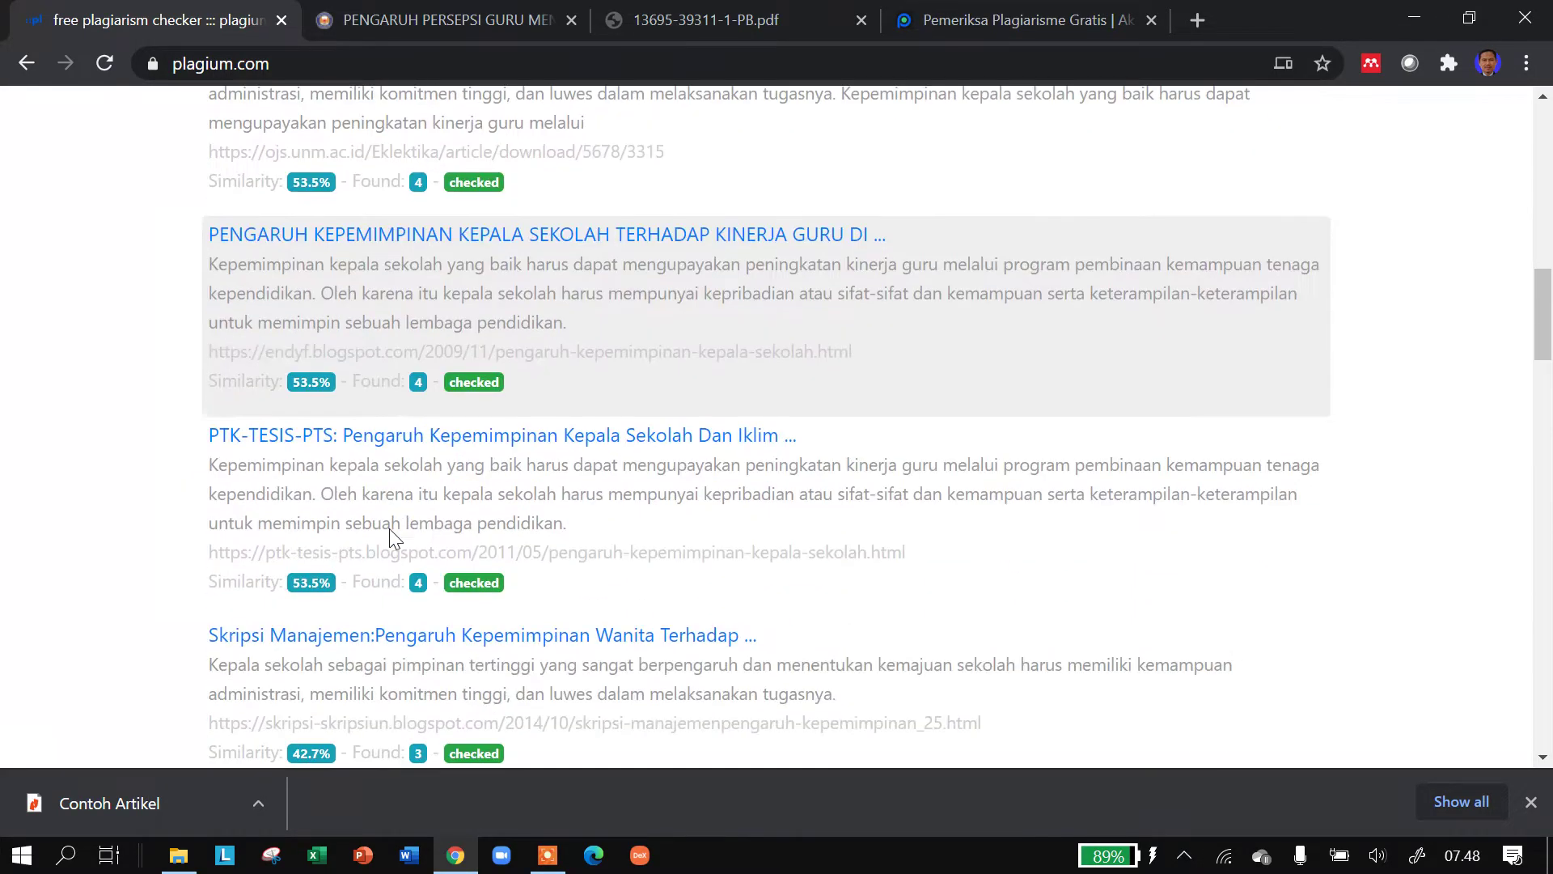
{"action": "scroll", "coordinate": [388, 530], "scroll_direction": "down", "scroll_amount": 1}
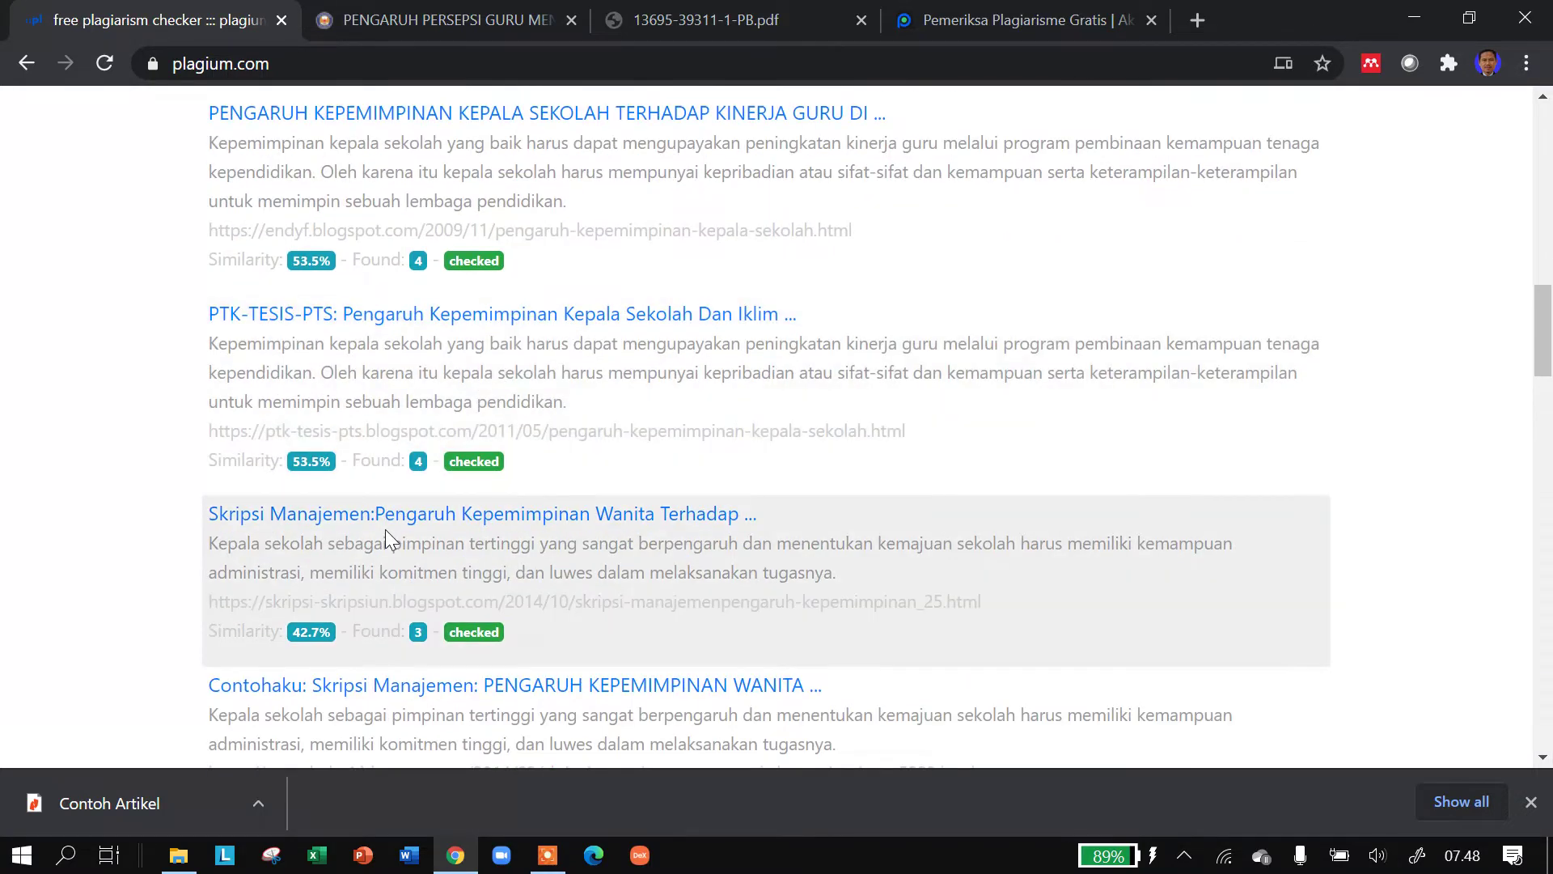
{"action": "scroll", "coordinate": [385, 534], "scroll_direction": "down", "scroll_amount": 1}
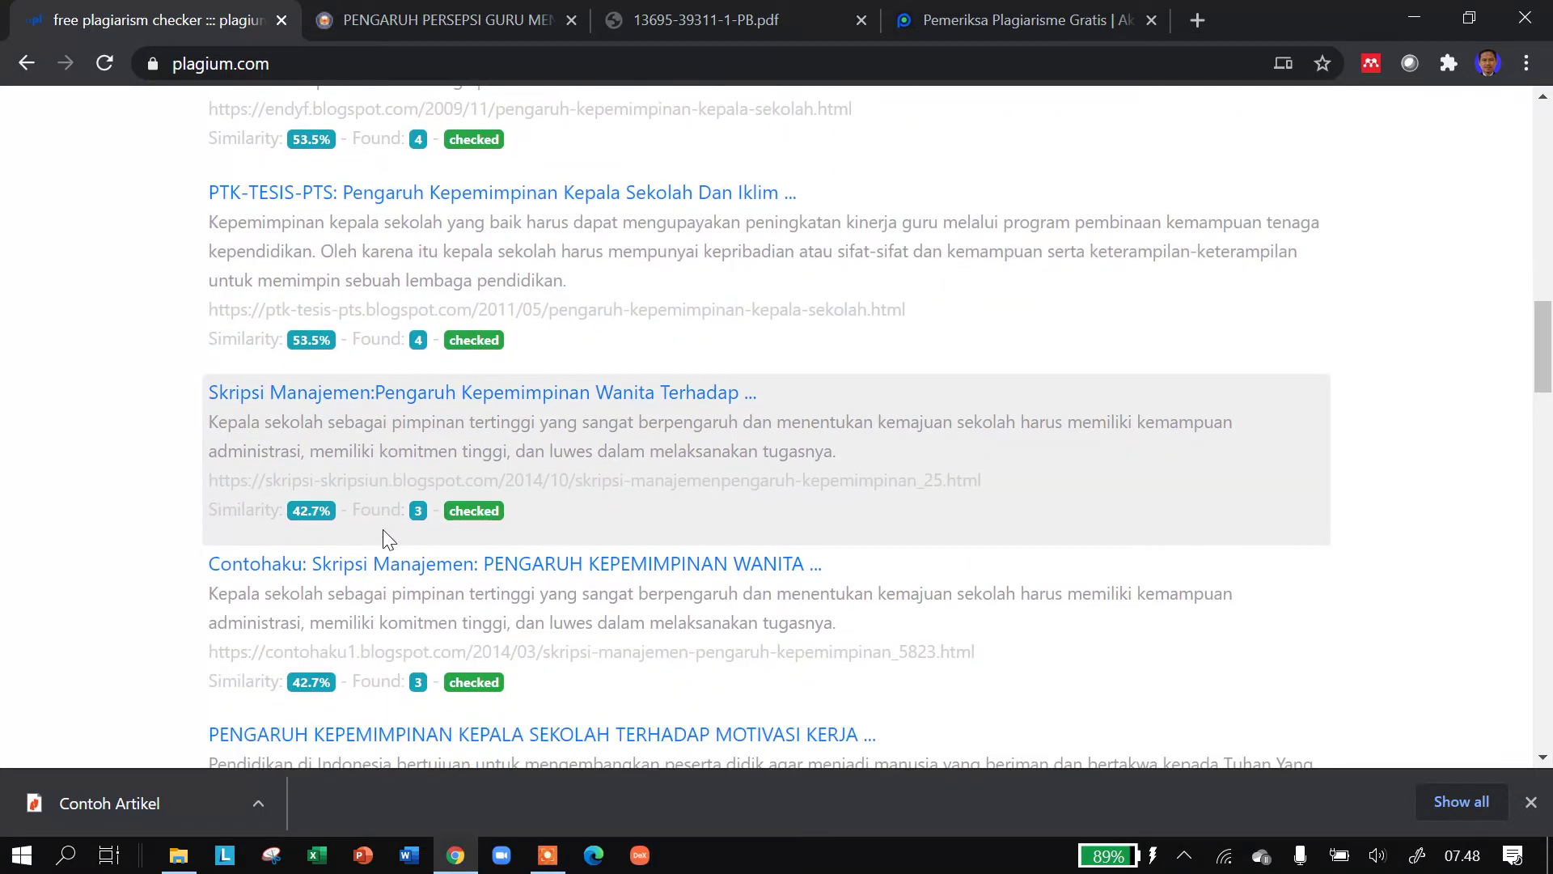
{"action": "scroll", "coordinate": [384, 531], "scroll_direction": "down", "scroll_amount": 1}
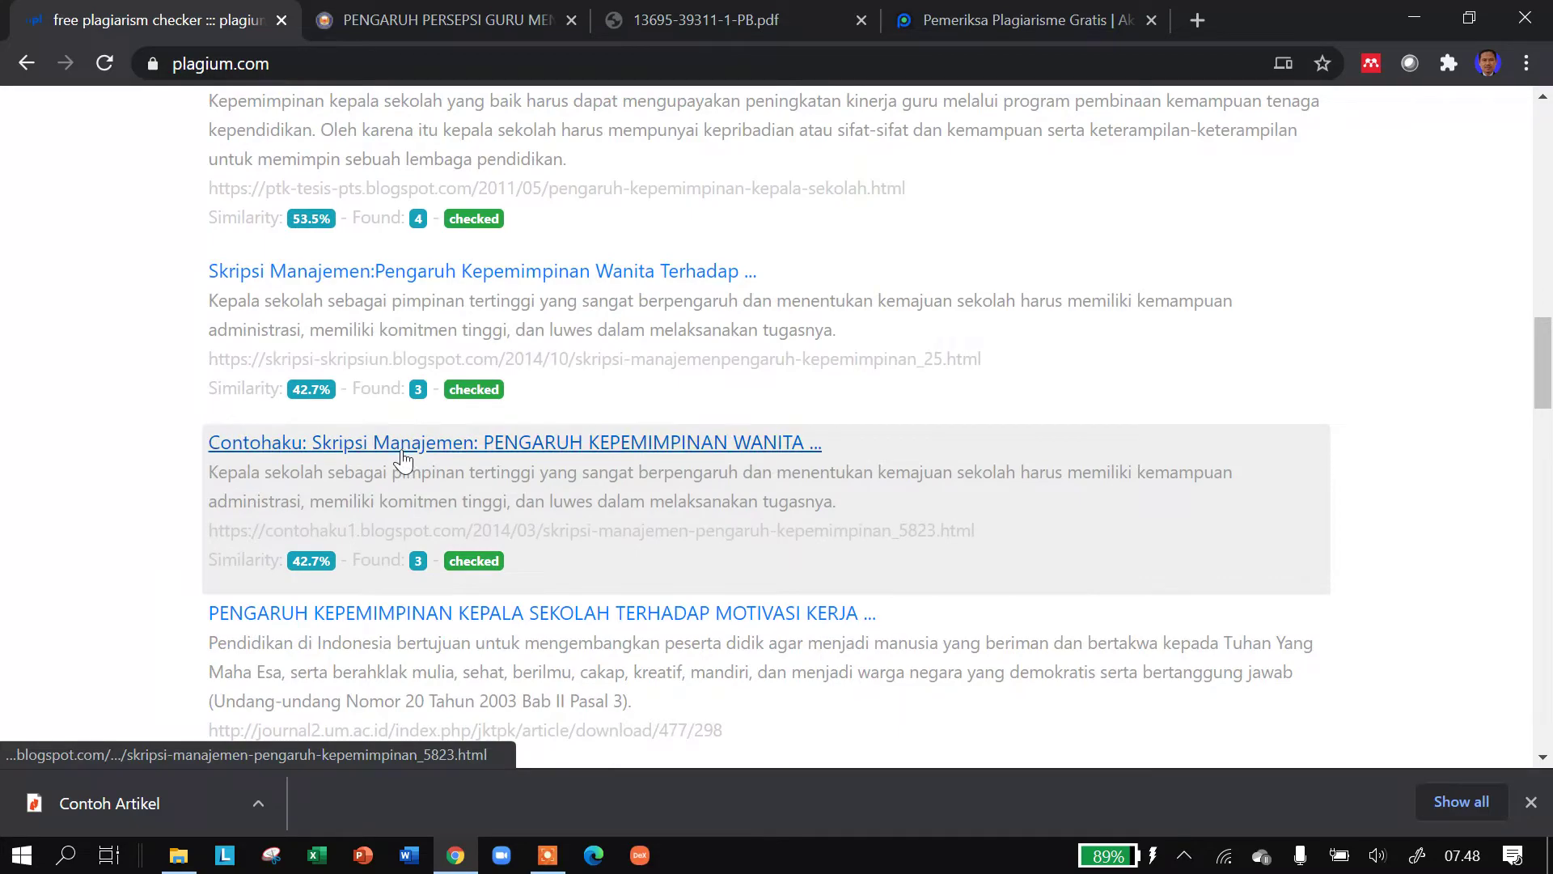
{"action": "scroll", "coordinate": [583, 470], "scroll_direction": "up", "scroll_amount": 8}
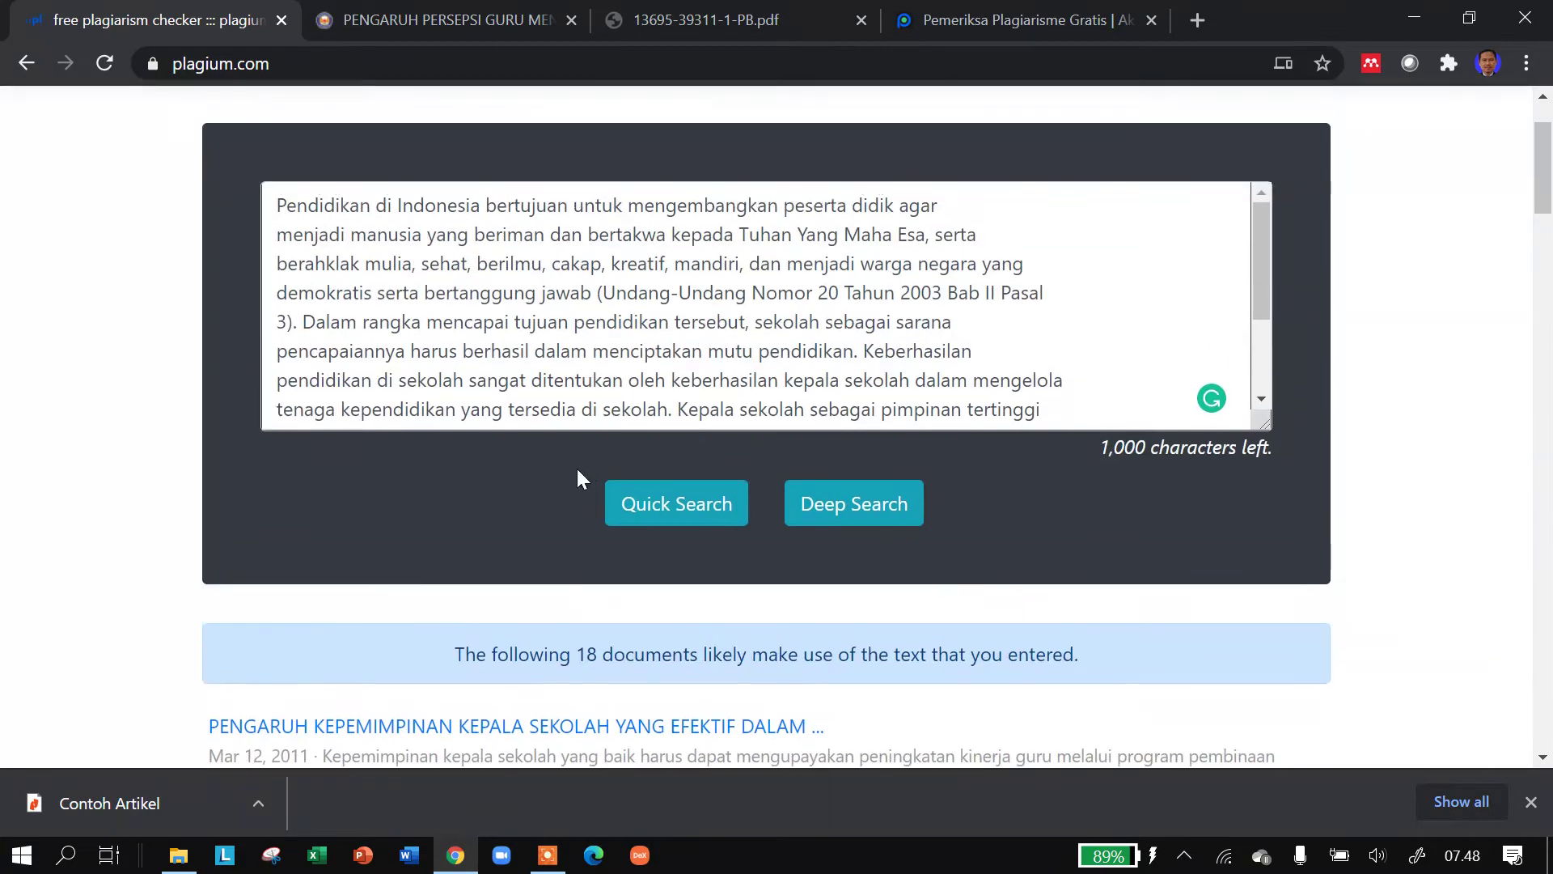
{"action": "scroll", "coordinate": [478, 503], "scroll_direction": "down", "scroll_amount": 8}
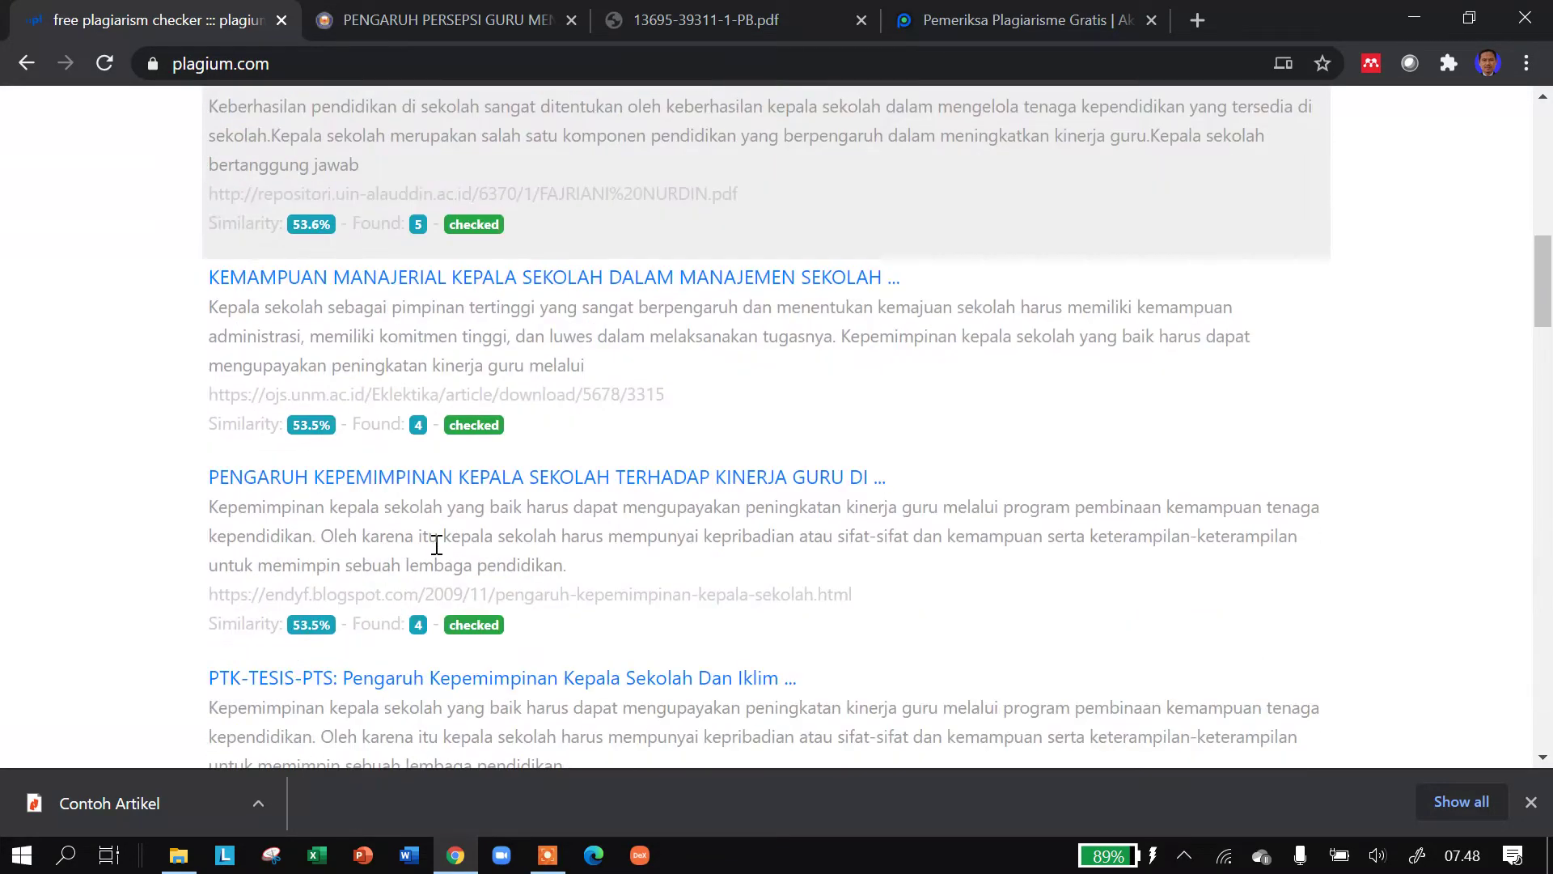
{"action": "scroll", "coordinate": [436, 544], "scroll_direction": "down", "scroll_amount": 5}
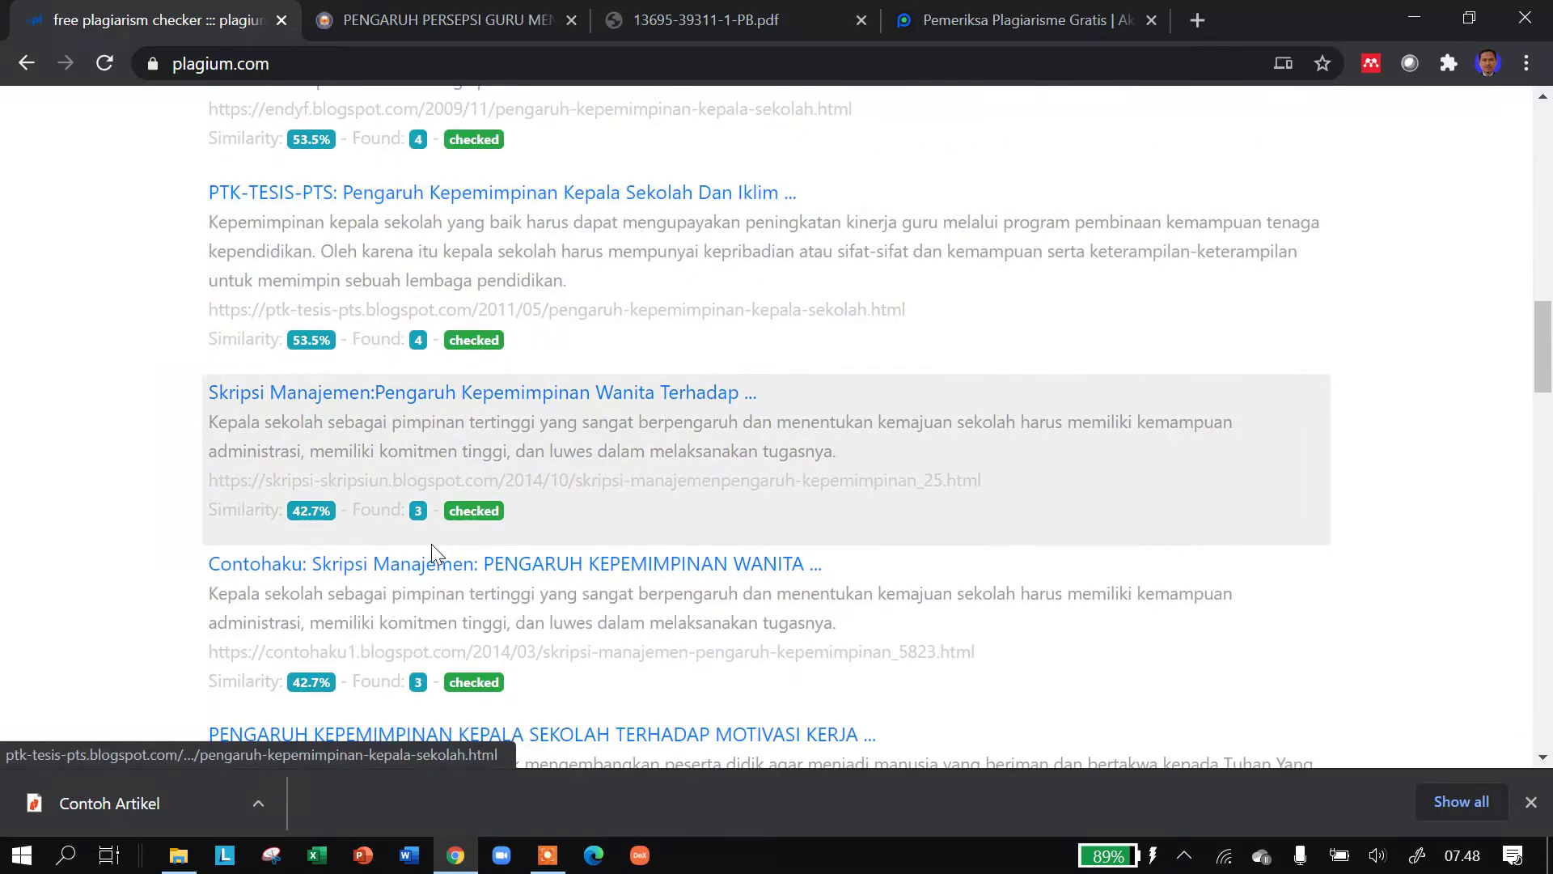
{"action": "scroll", "coordinate": [433, 549], "scroll_direction": "down", "scroll_amount": 4}
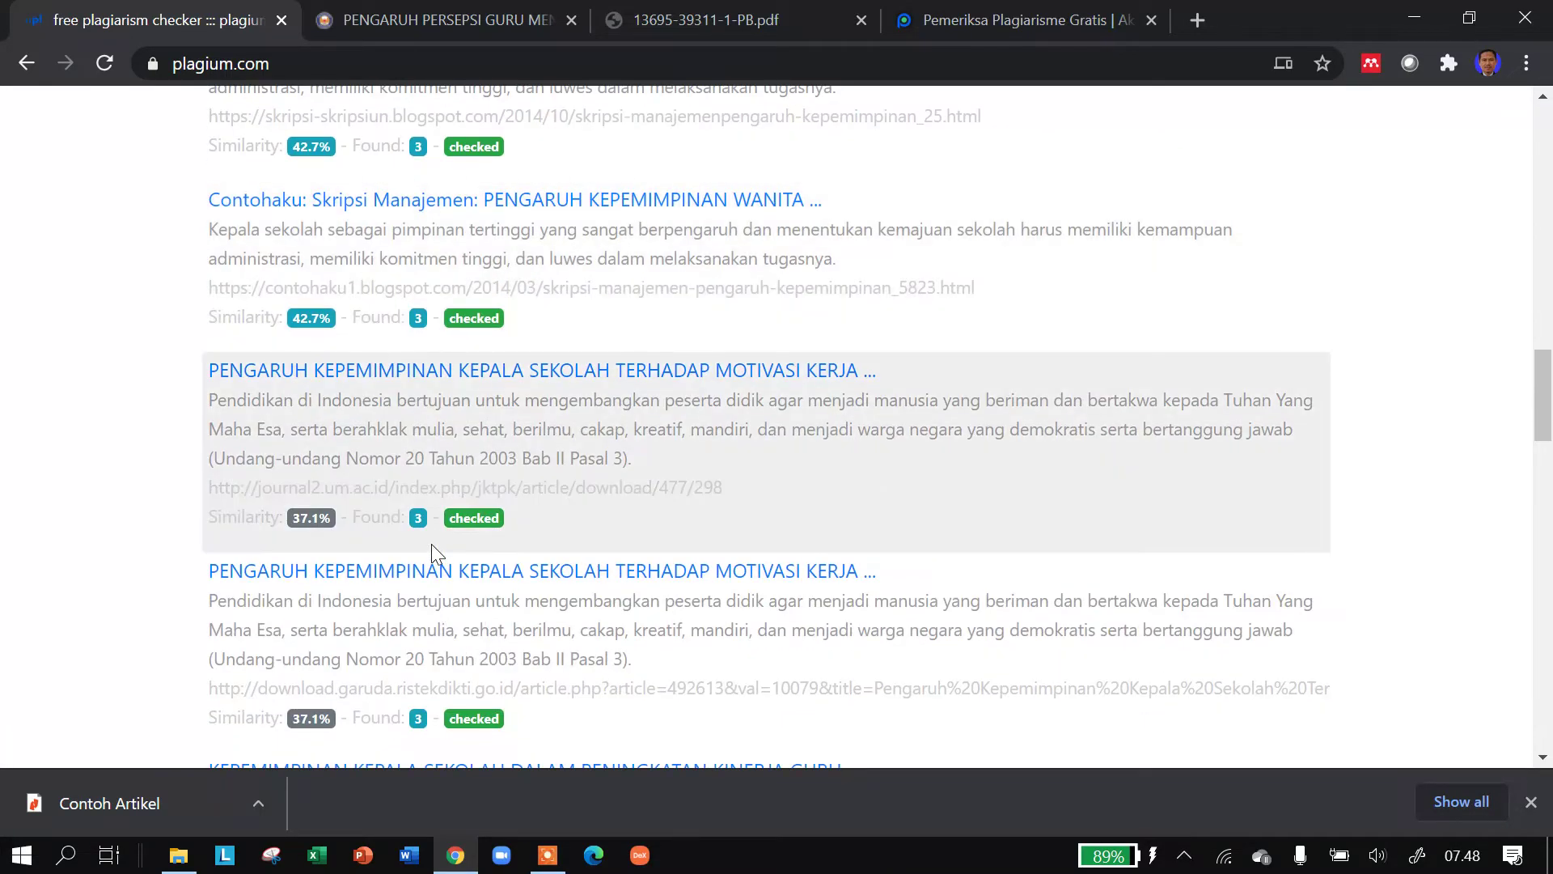
{"action": "scroll", "coordinate": [431, 543], "scroll_direction": "down", "scroll_amount": 3}
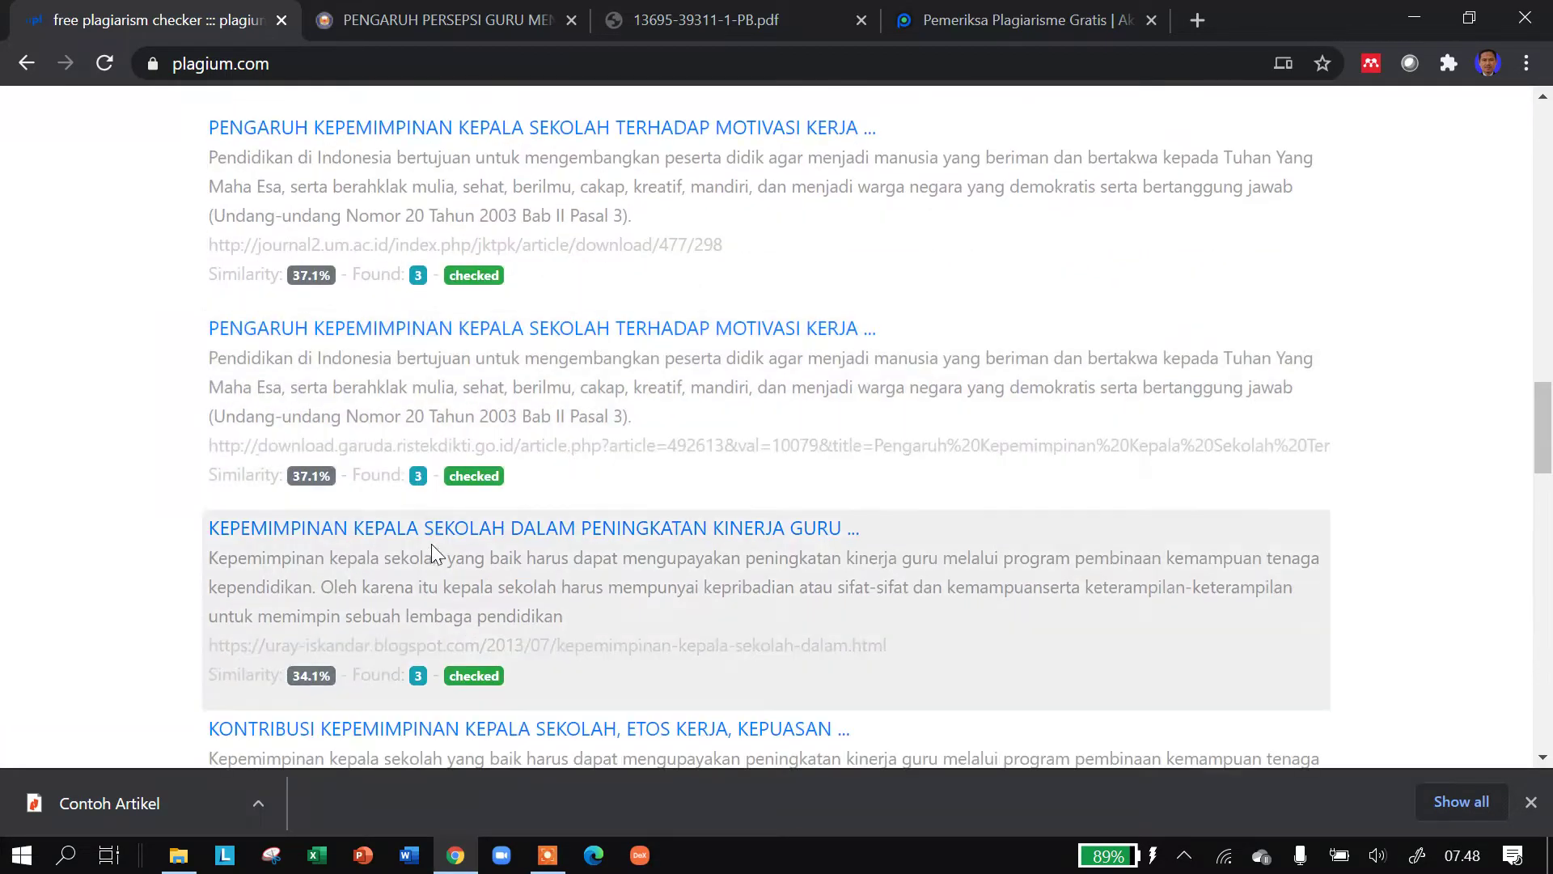
{"action": "scroll", "coordinate": [430, 543], "scroll_direction": "down", "scroll_amount": 5}
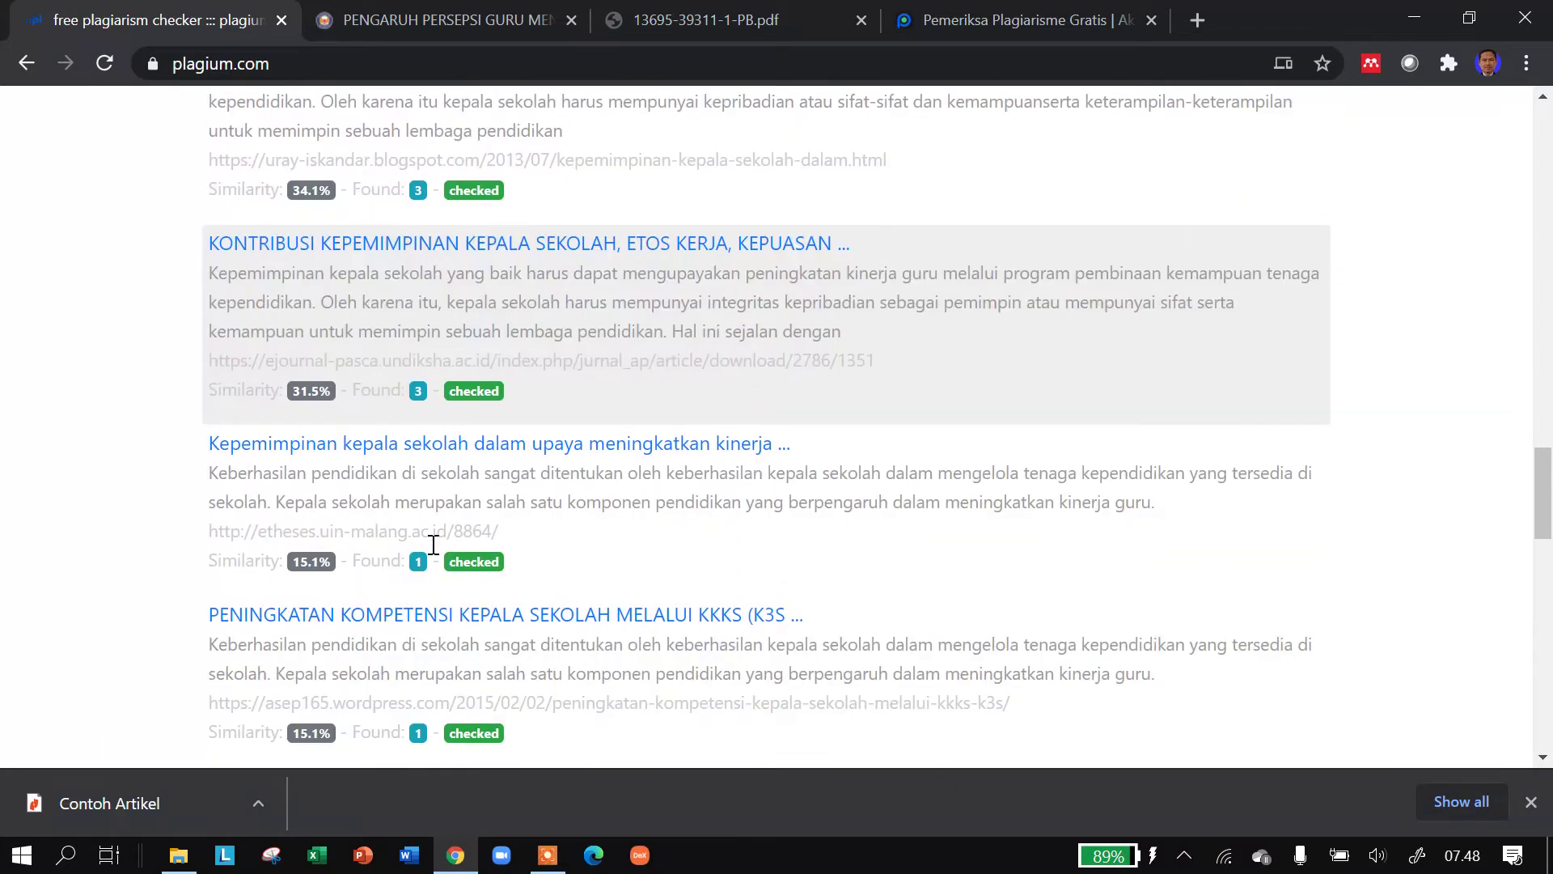
{"action": "scroll", "coordinate": [432, 545], "scroll_direction": "down", "scroll_amount": 3}
{"action": "scroll", "coordinate": [433, 556], "scroll_direction": "down", "scroll_amount": 2}
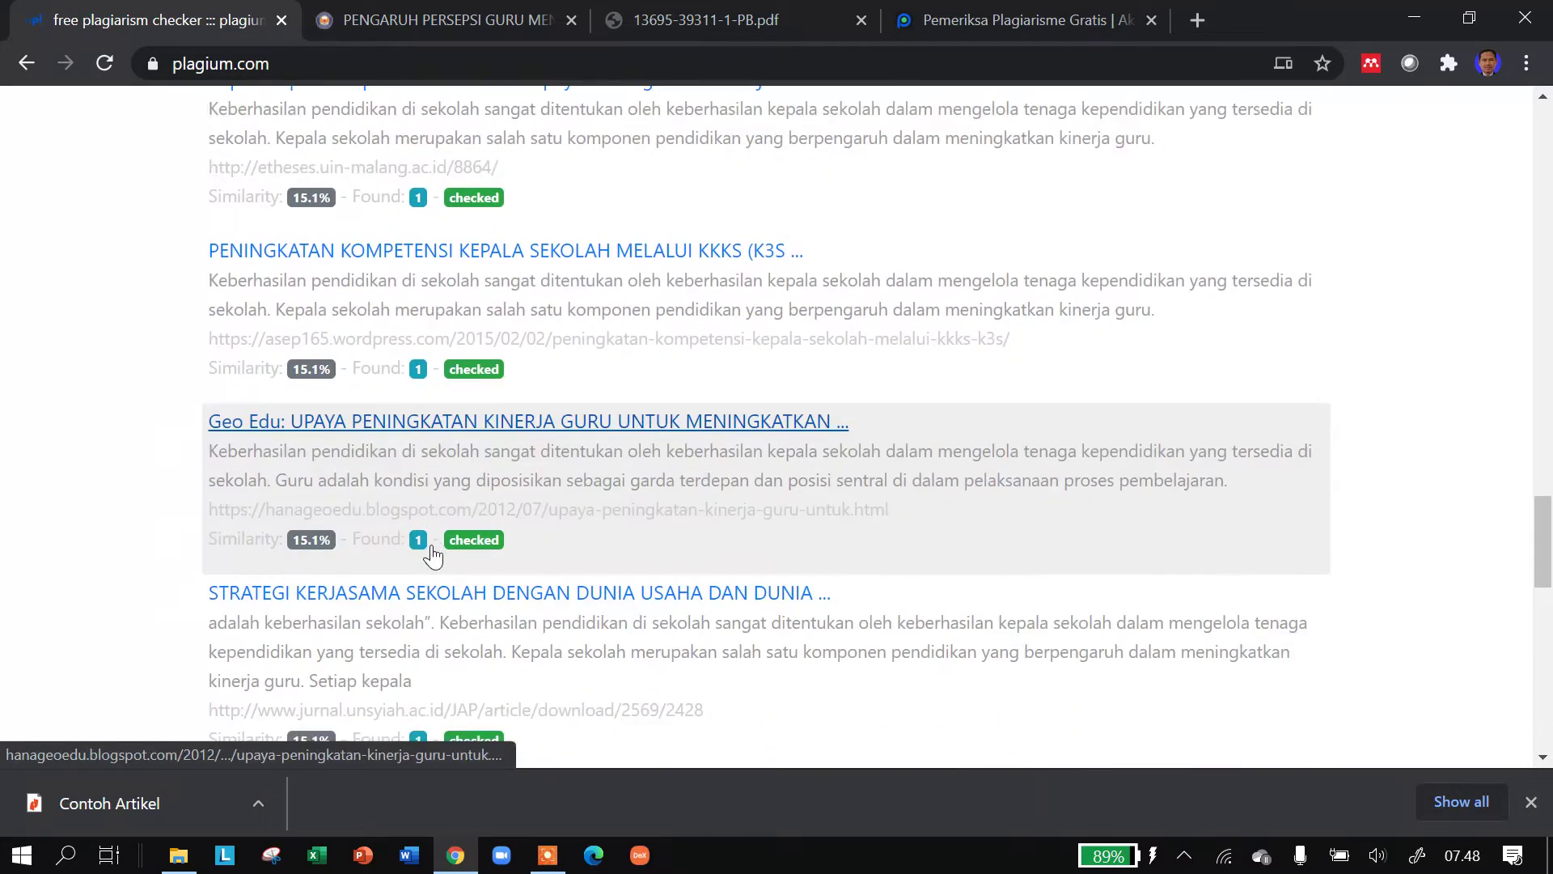
{"action": "scroll", "coordinate": [433, 557], "scroll_direction": "down", "scroll_amount": 6}
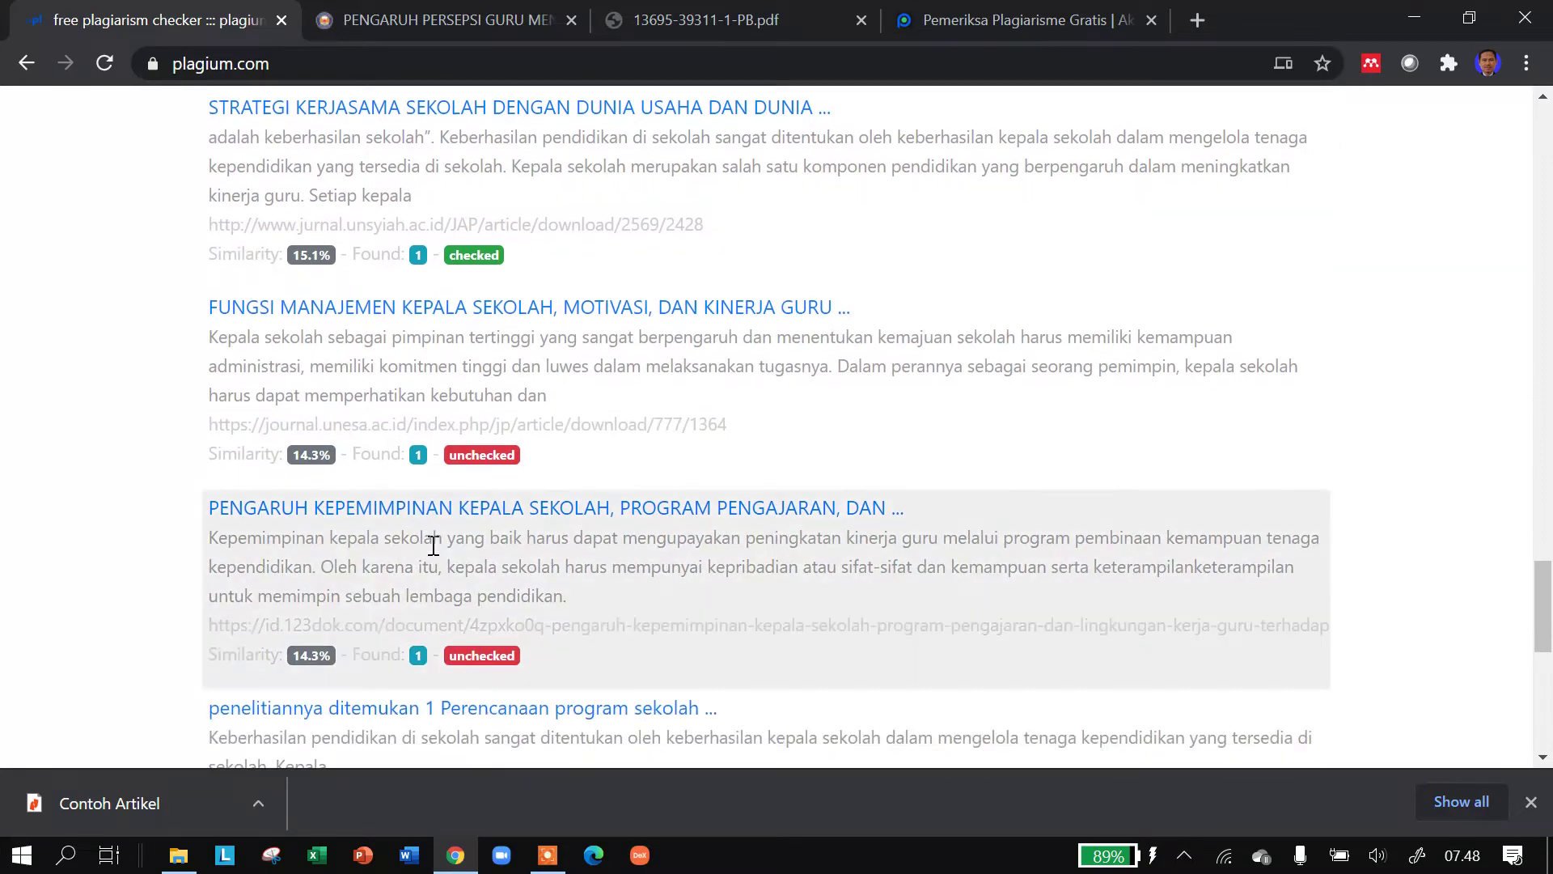
{"action": "scroll", "coordinate": [433, 546], "scroll_direction": "down", "scroll_amount": 5}
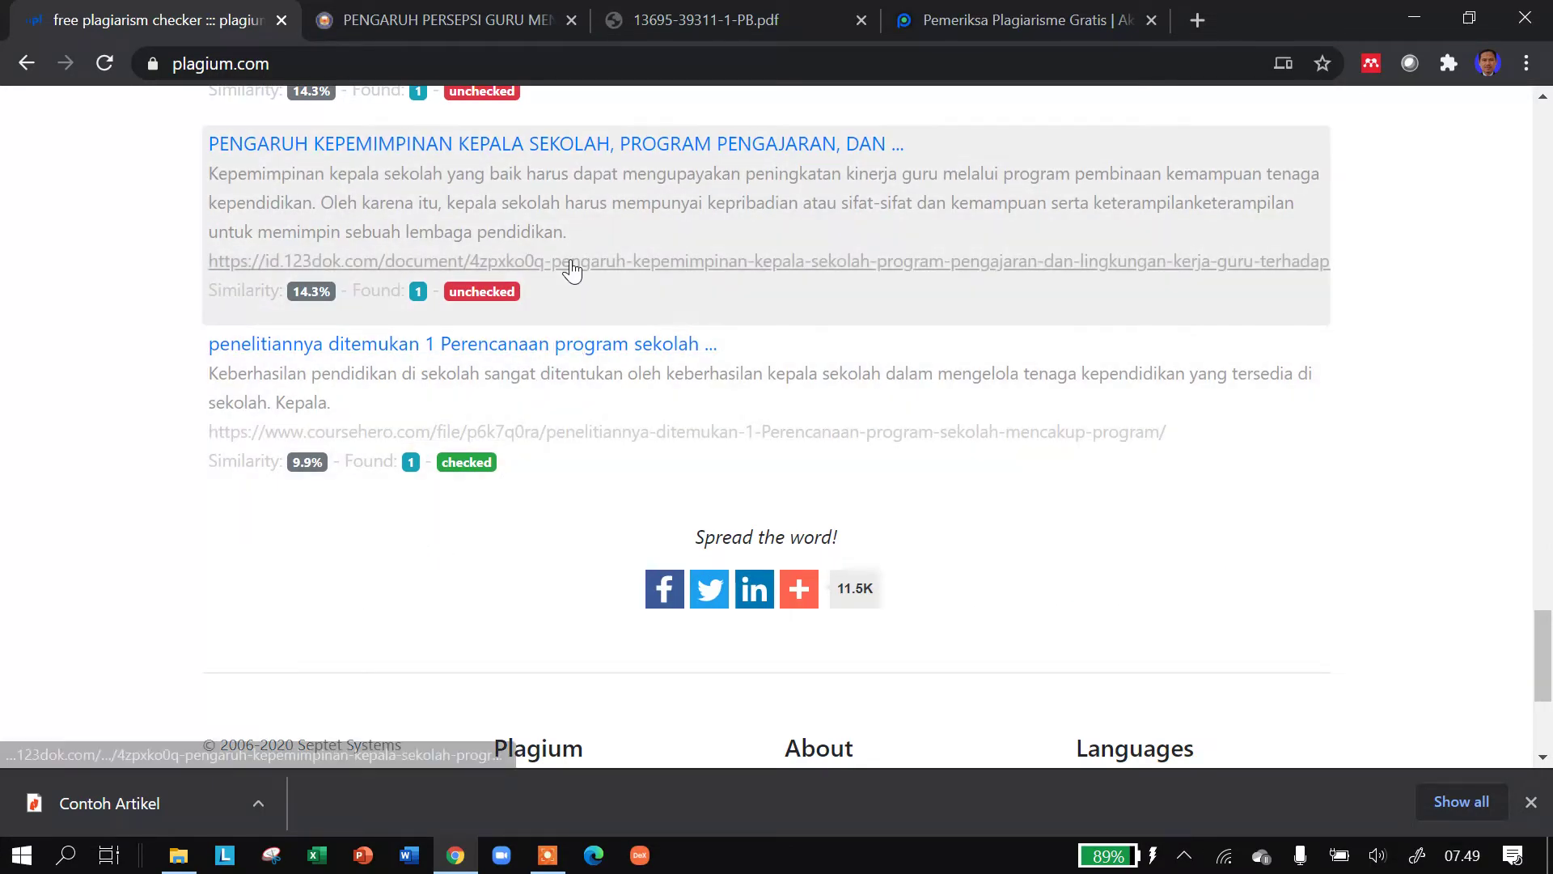
{"action": "scroll", "coordinate": [579, 254], "scroll_direction": "up", "scroll_amount": 5}
{"action": "scroll", "coordinate": [584, 267], "scroll_direction": "up", "scroll_amount": 5}
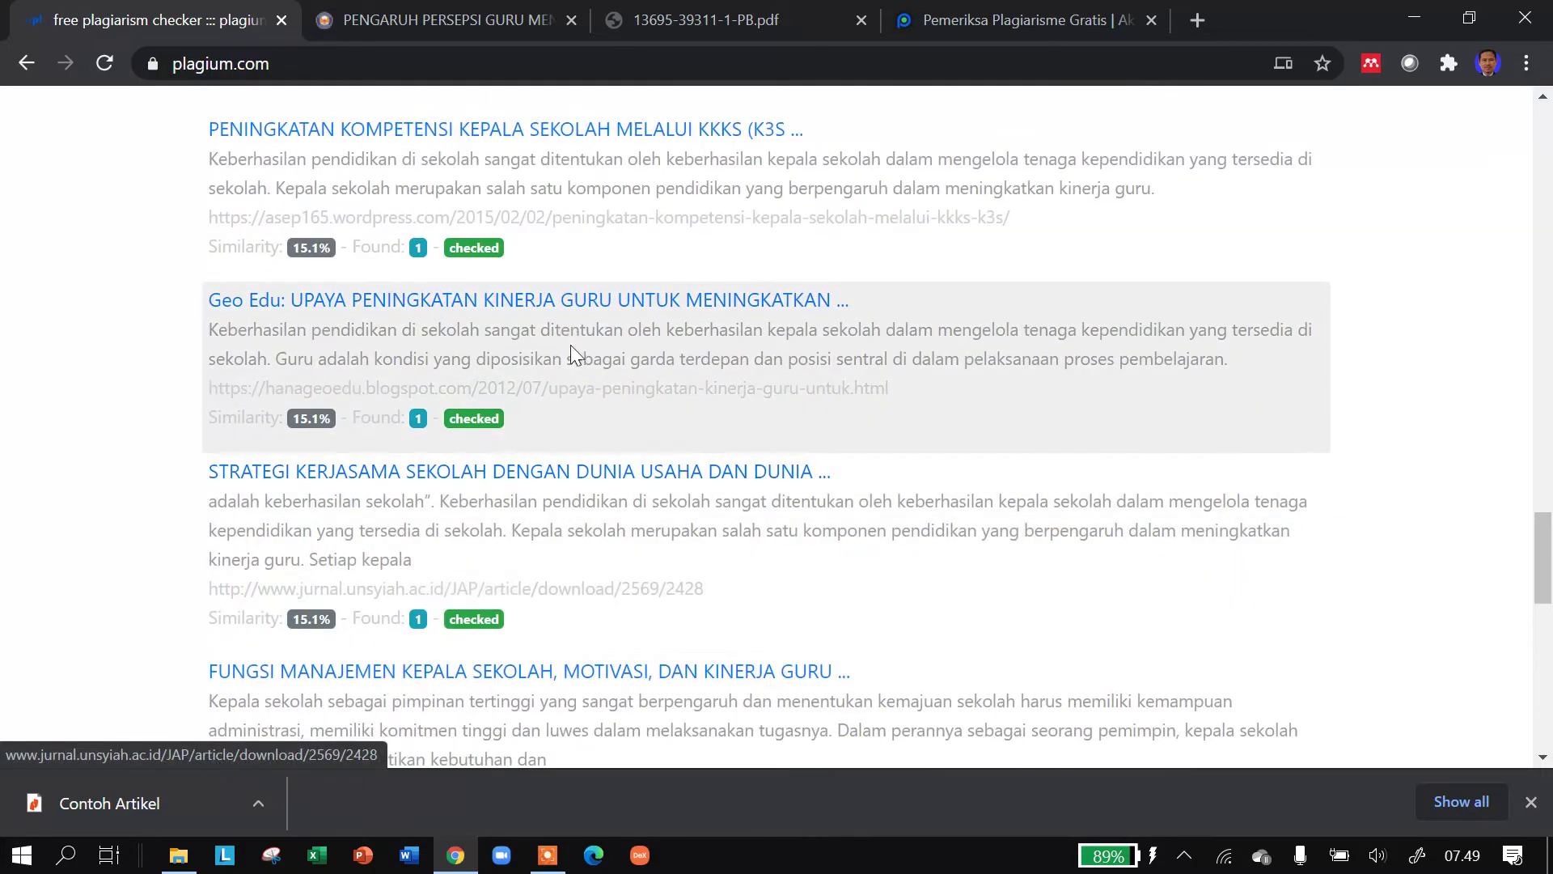
Review the matching documents again from the lowest similarity up to the highest, back to the search text
{"action": "scroll", "coordinate": [566, 364], "scroll_direction": "up", "scroll_amount": 4}
{"action": "scroll", "coordinate": [560, 398], "scroll_direction": "down", "scroll_amount": 1}
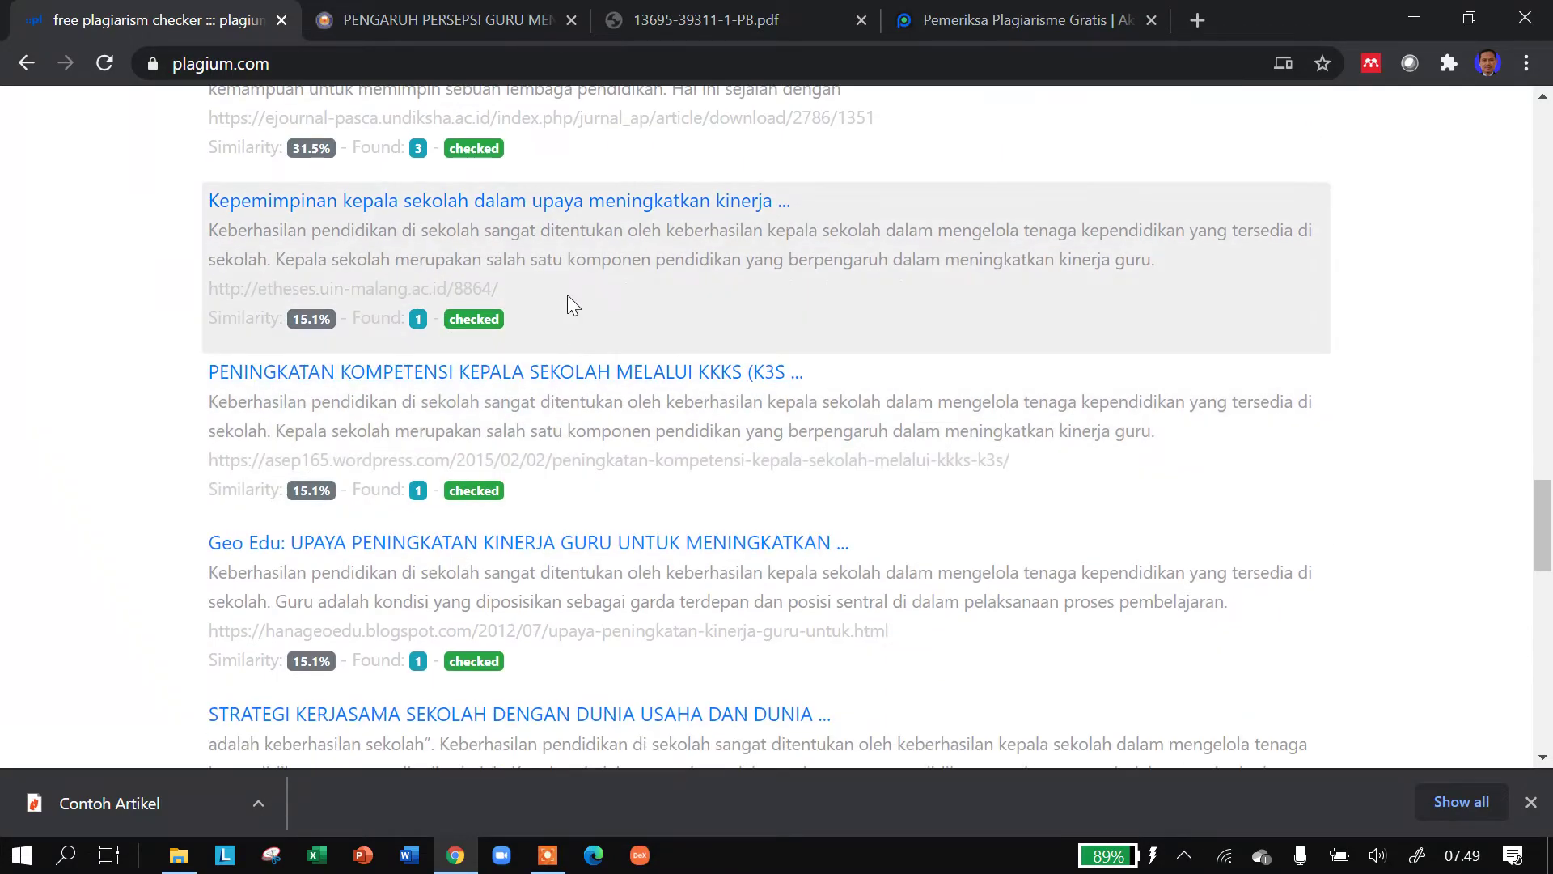
{"action": "scroll", "coordinate": [572, 302], "scroll_direction": "up", "scroll_amount": 3}
{"action": "scroll", "coordinate": [575, 283], "scroll_direction": "up", "scroll_amount": 5}
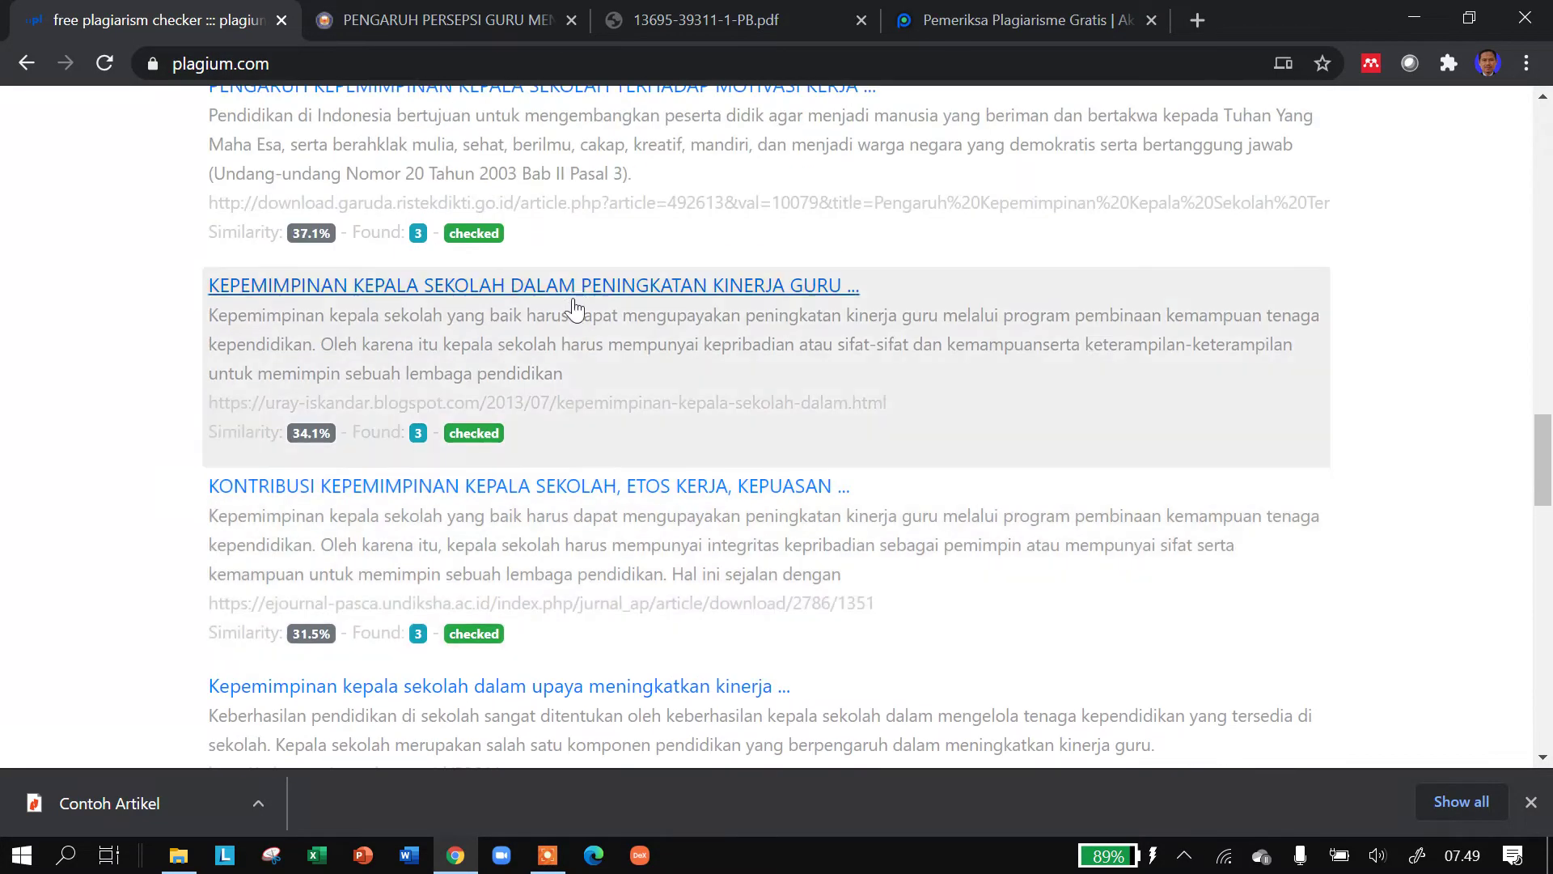
{"action": "scroll", "coordinate": [576, 262], "scroll_direction": "up", "scroll_amount": 3}
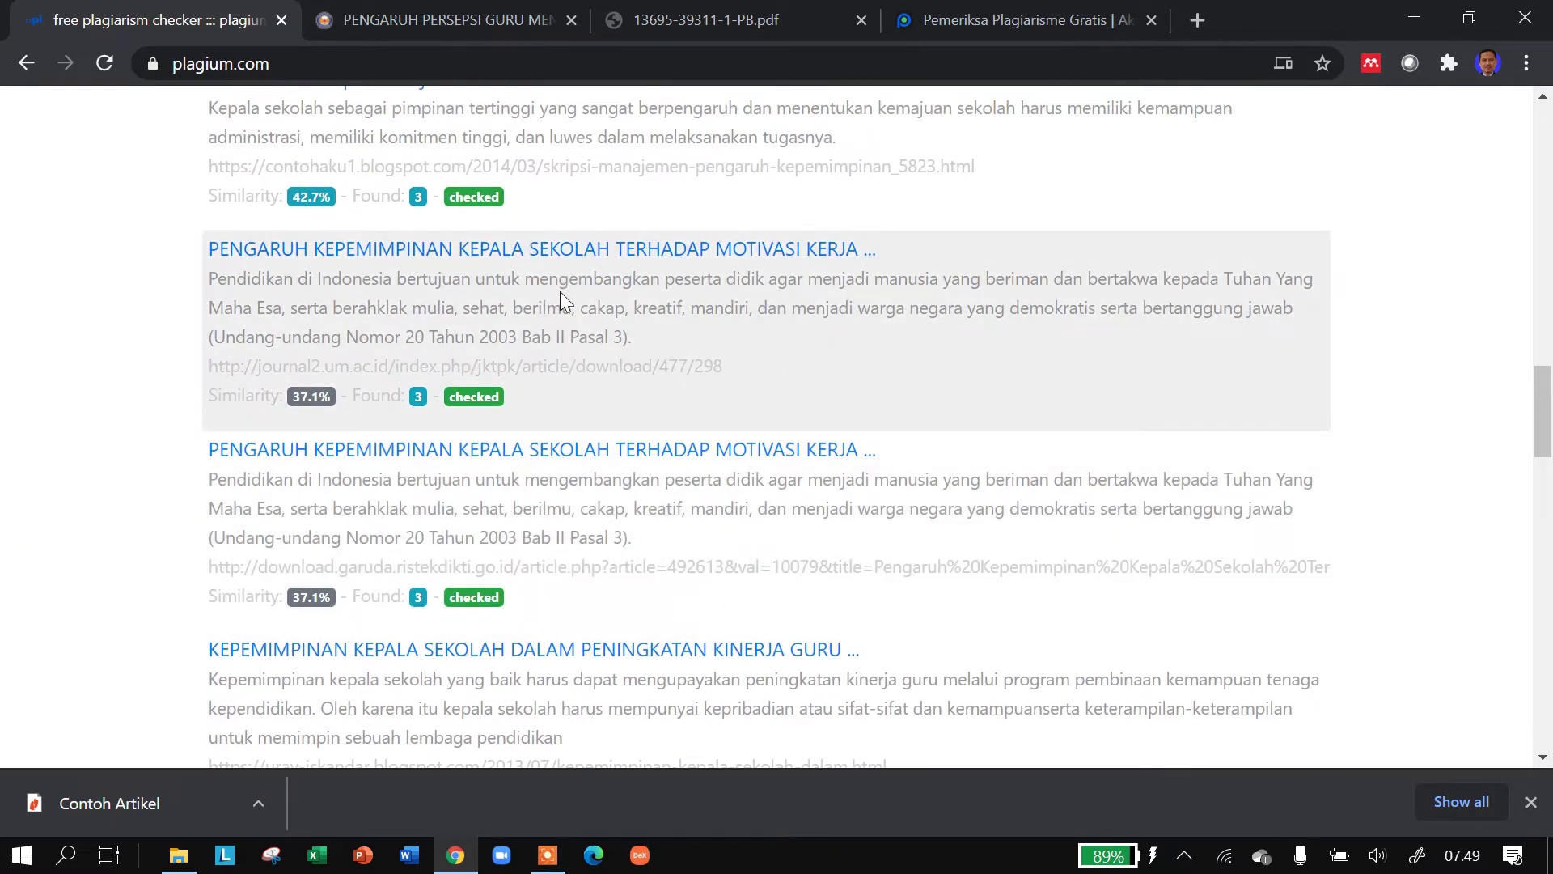
{"action": "scroll", "coordinate": [561, 293], "scroll_direction": "up", "scroll_amount": 3}
{"action": "scroll", "coordinate": [564, 296], "scroll_direction": "up", "scroll_amount": 2}
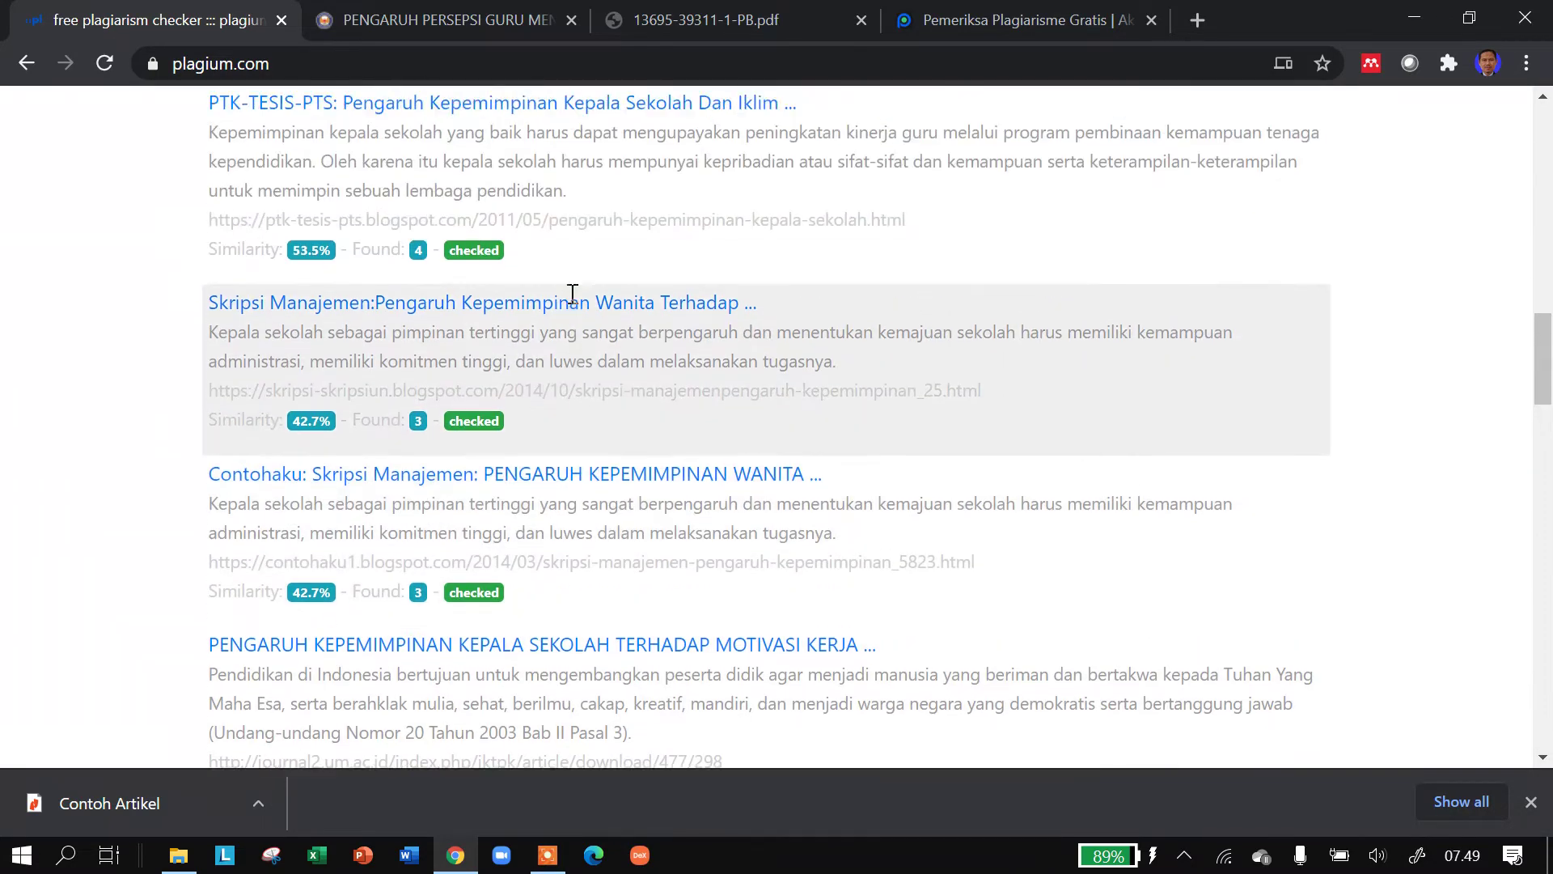
{"action": "scroll", "coordinate": [570, 293], "scroll_direction": "up", "scroll_amount": 4}
{"action": "scroll", "coordinate": [565, 301], "scroll_direction": "up", "scroll_amount": 5}
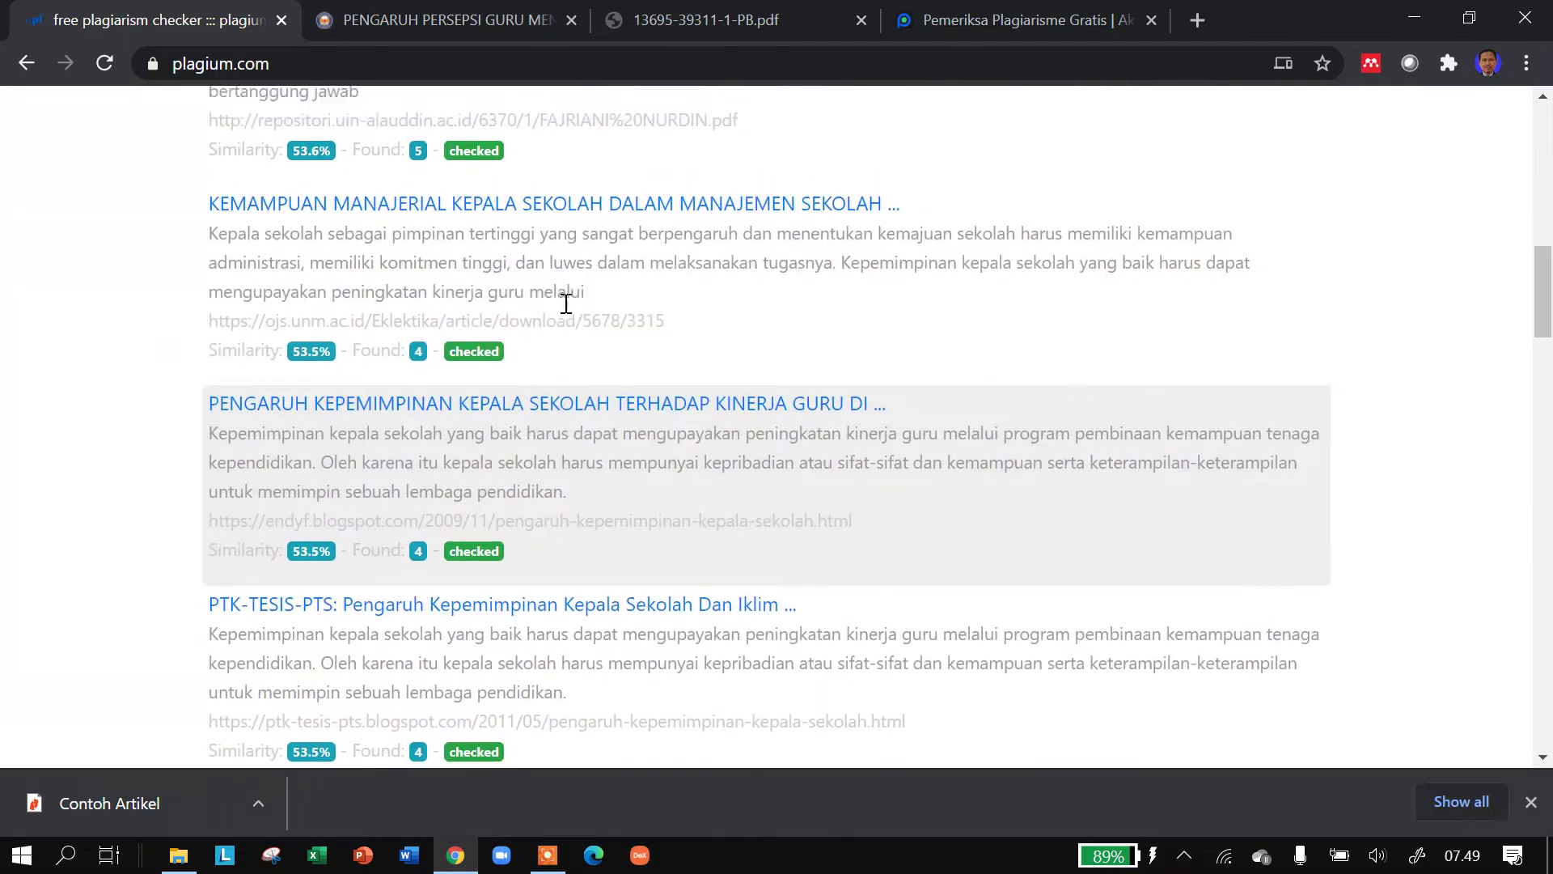
{"action": "scroll", "coordinate": [566, 313], "scroll_direction": "up", "scroll_amount": 5}
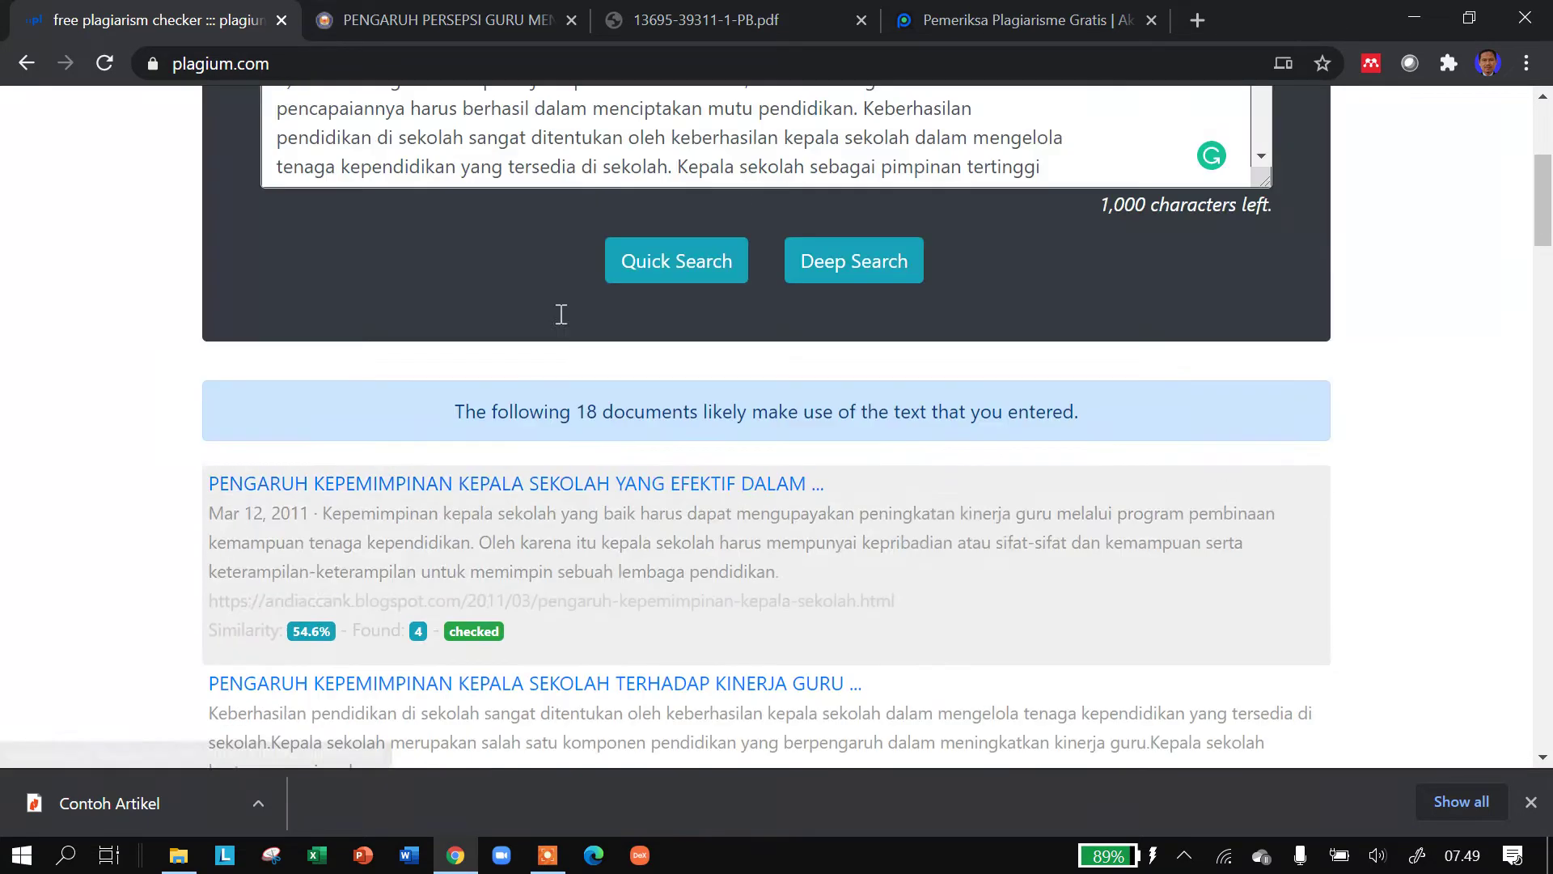
{"action": "scroll", "coordinate": [995, 372], "scroll_direction": "up", "scroll_amount": 3}
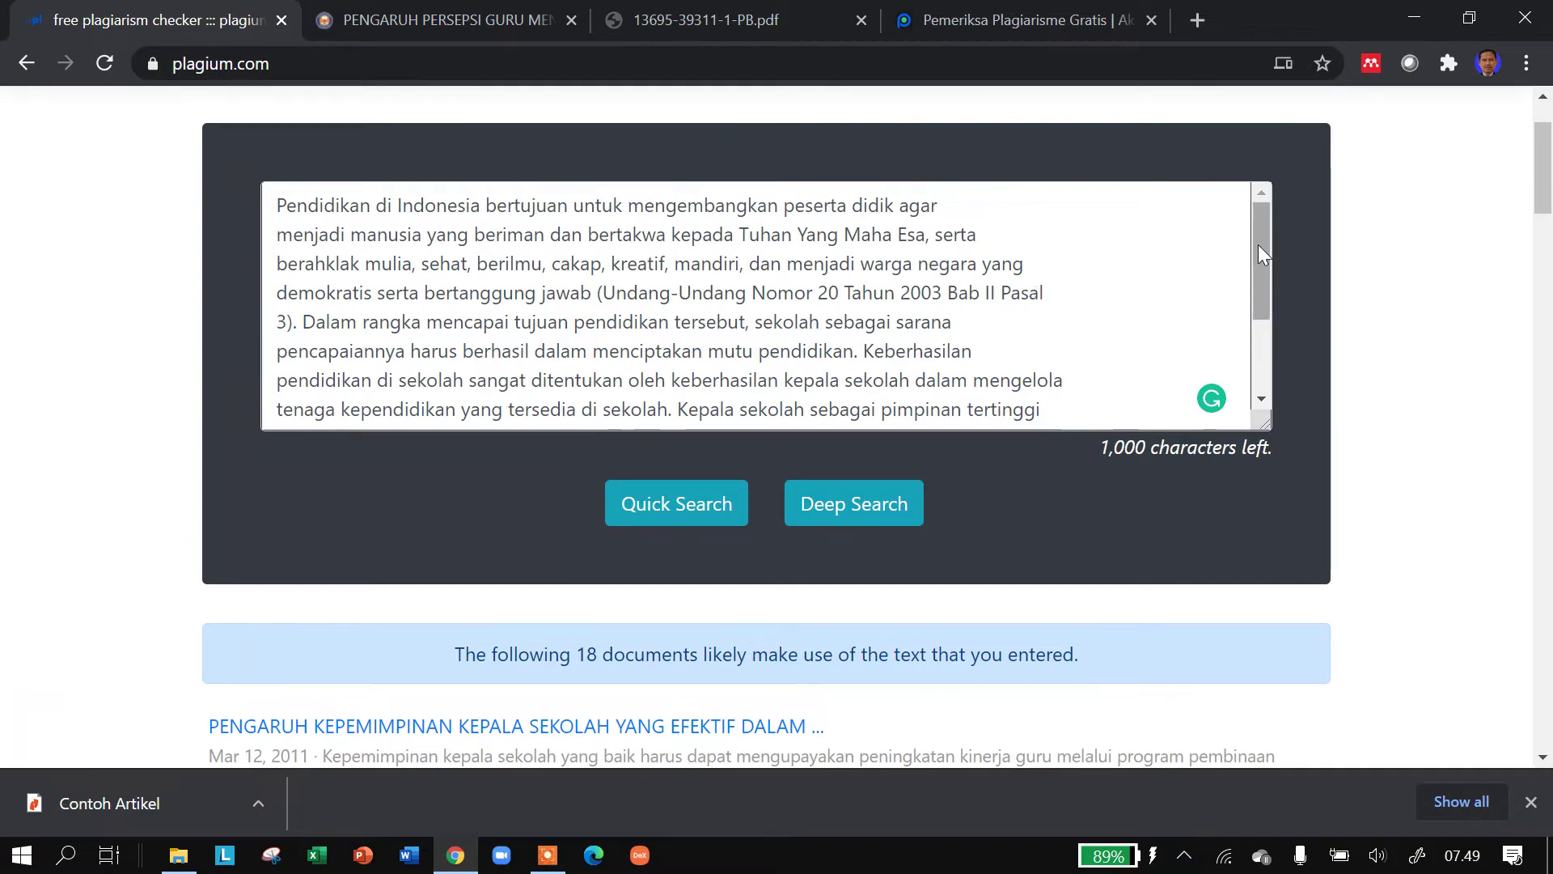
Examine the pasted text in the checker's text box to see where the character limit cuts it off
{"action": "left_click", "coordinate": [1259, 244]}
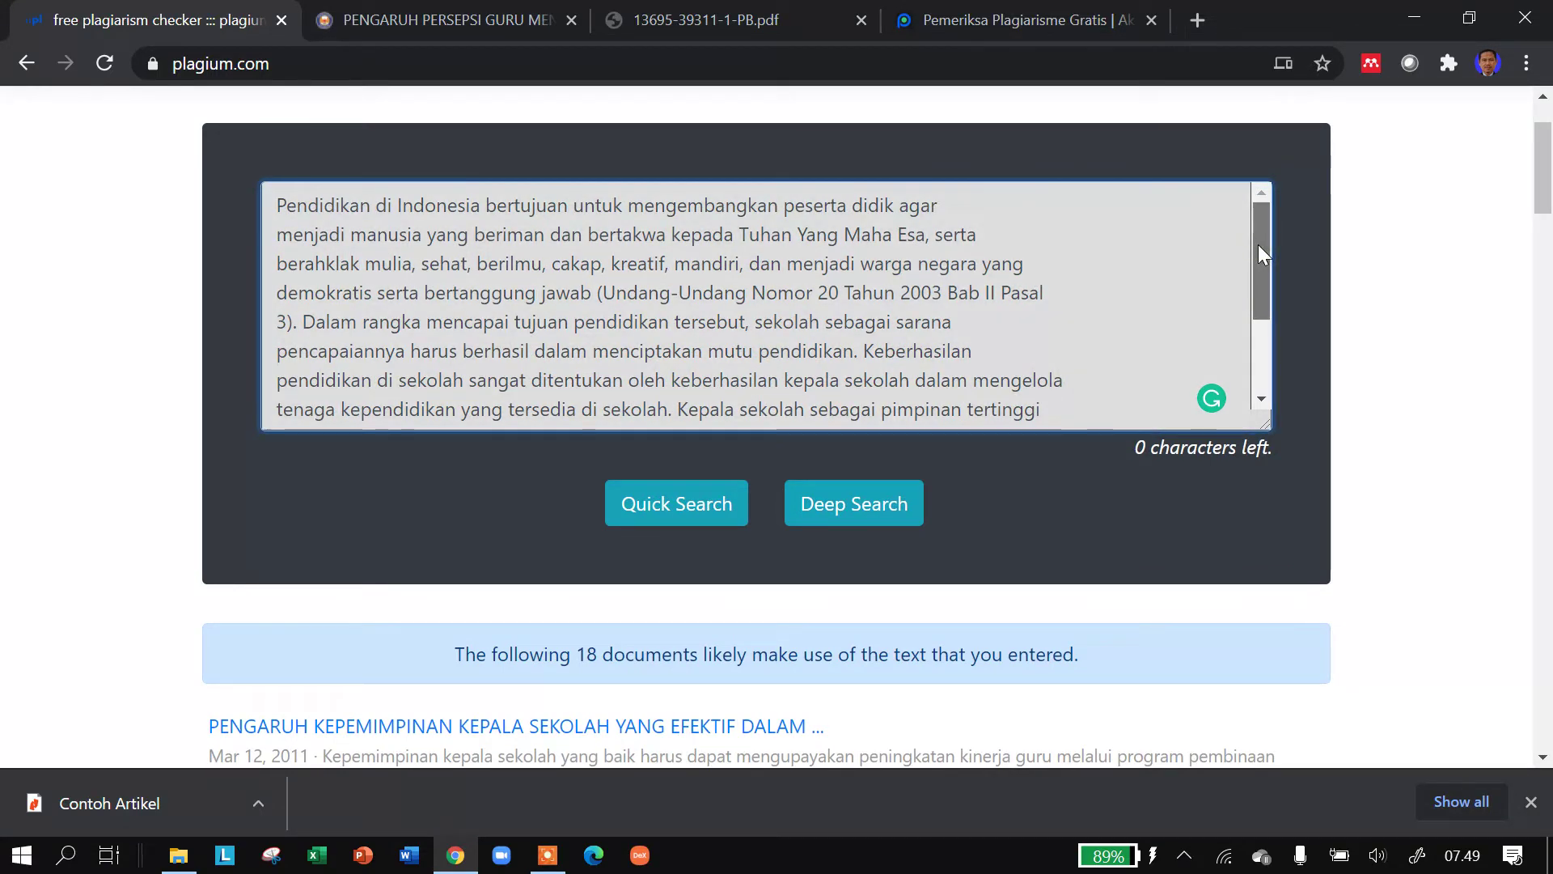
{"action": "scroll", "coordinate": [1030, 295], "scroll_direction": "down", "scroll_amount": 2}
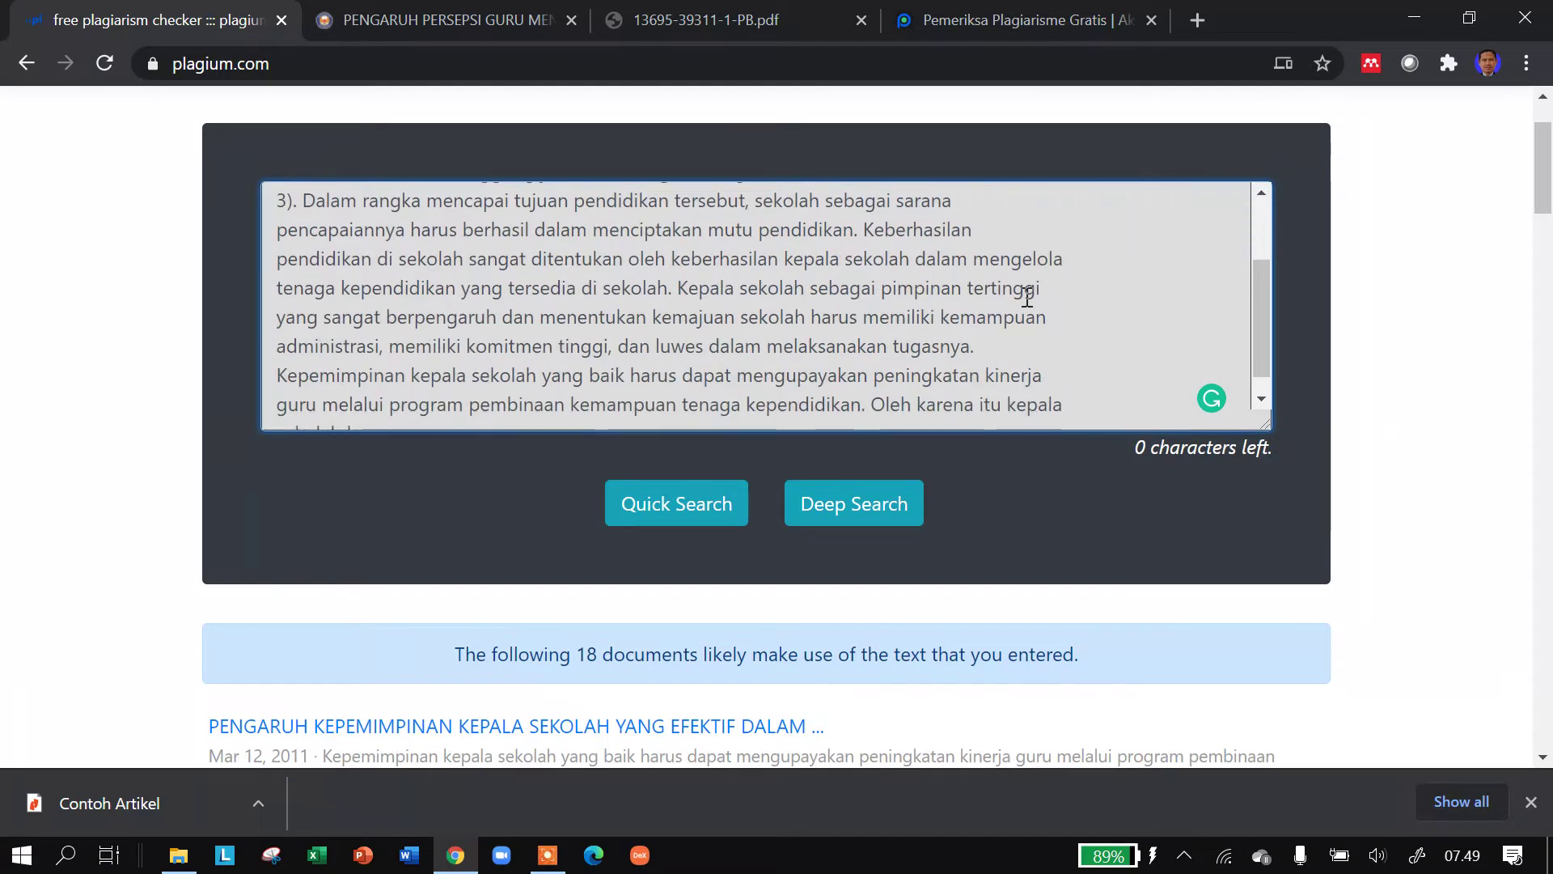
{"action": "scroll", "coordinate": [1028, 297], "scroll_direction": "down", "scroll_amount": 1}
{"action": "scroll", "coordinate": [1027, 297], "scroll_direction": "down", "scroll_amount": 1}
{"action": "scroll", "coordinate": [995, 250], "scroll_direction": "up", "scroll_amount": 3}
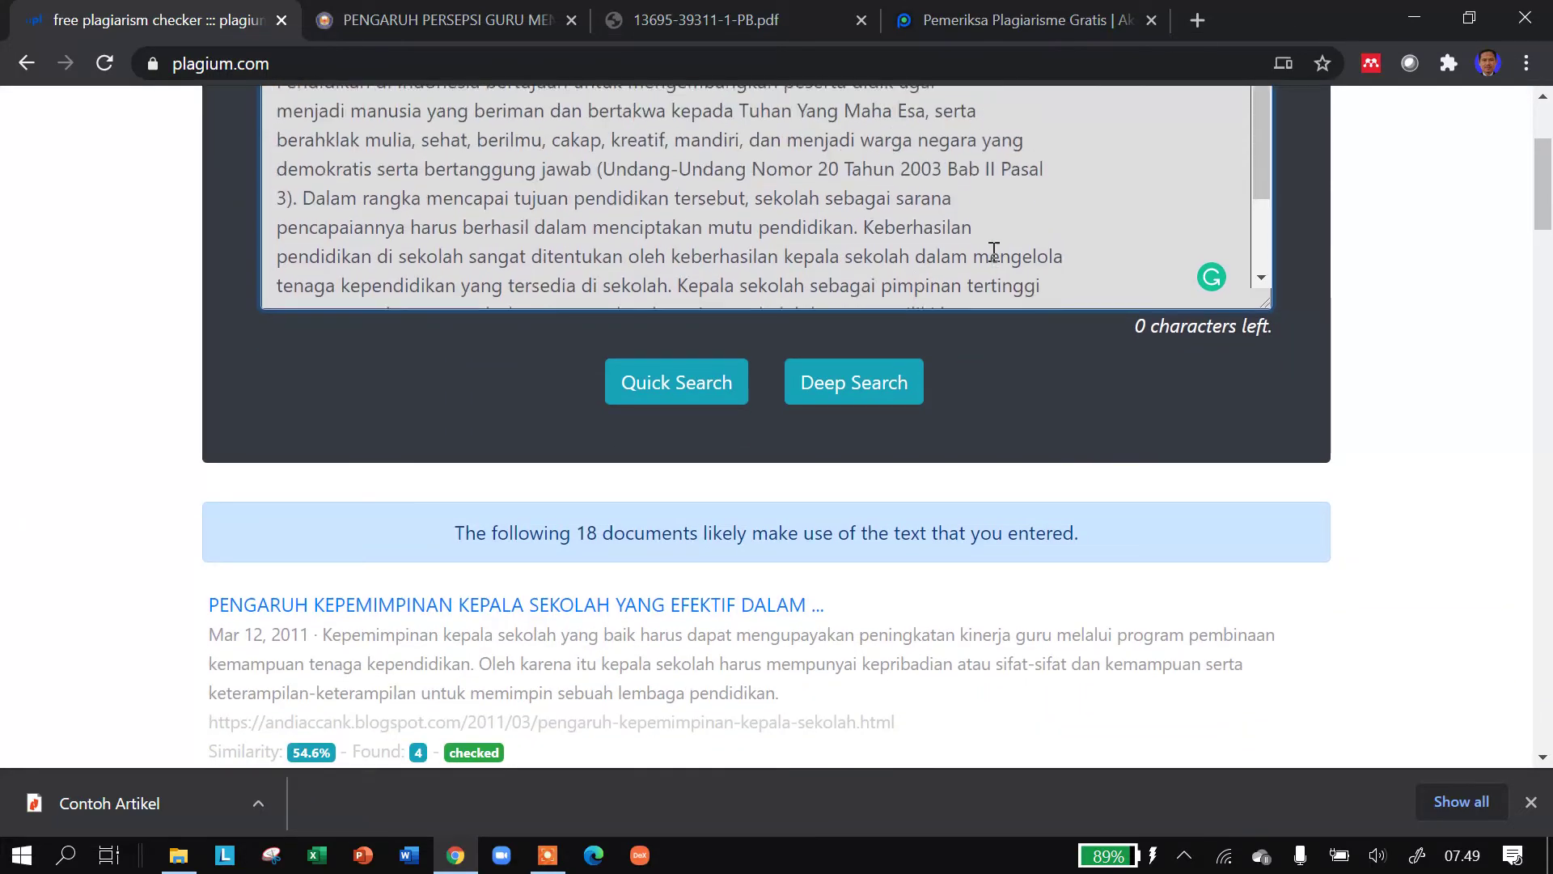
{"action": "scroll", "coordinate": [993, 251], "scroll_direction": "up", "scroll_amount": 4}
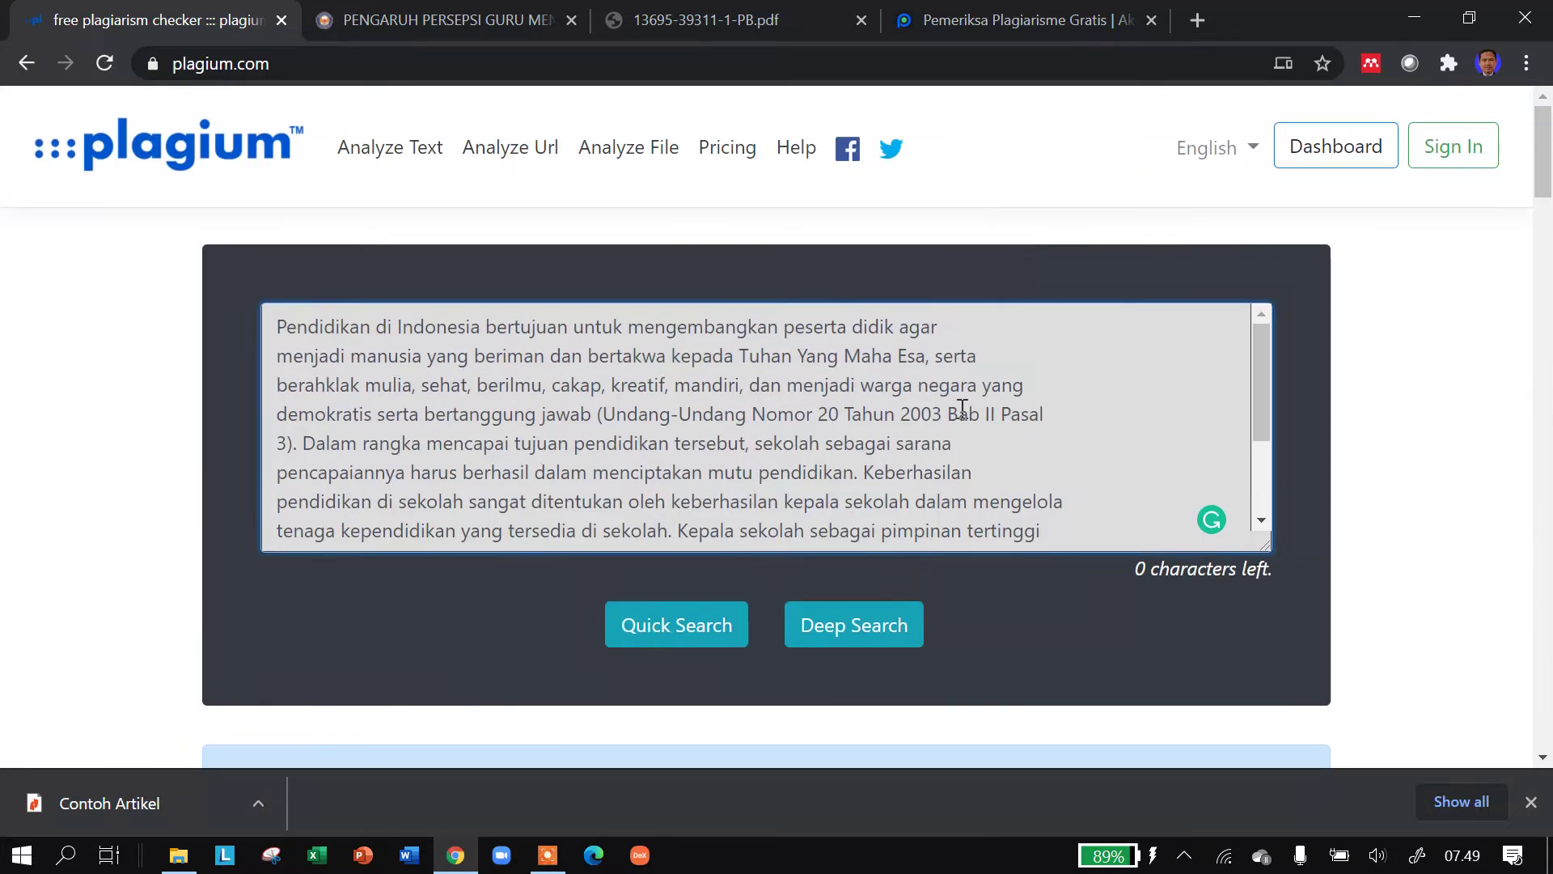
{"action": "scroll", "coordinate": [949, 430], "scroll_direction": "down", "scroll_amount": 2}
{"action": "scroll", "coordinate": [950, 430], "scroll_direction": "down", "scroll_amount": 1}
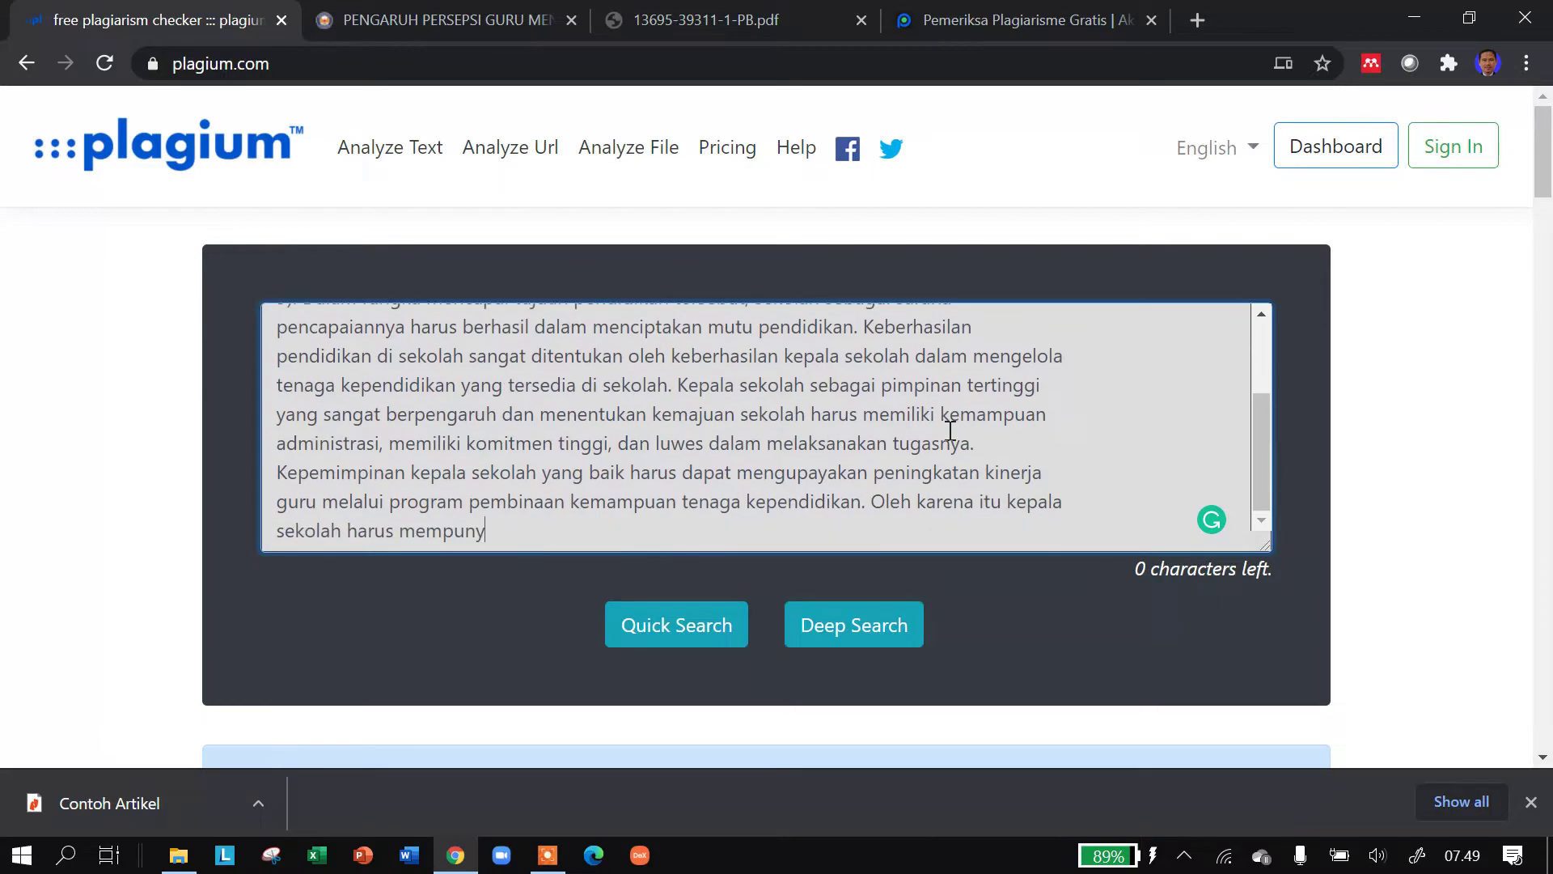
{"action": "left_click", "coordinate": [721, 21]}
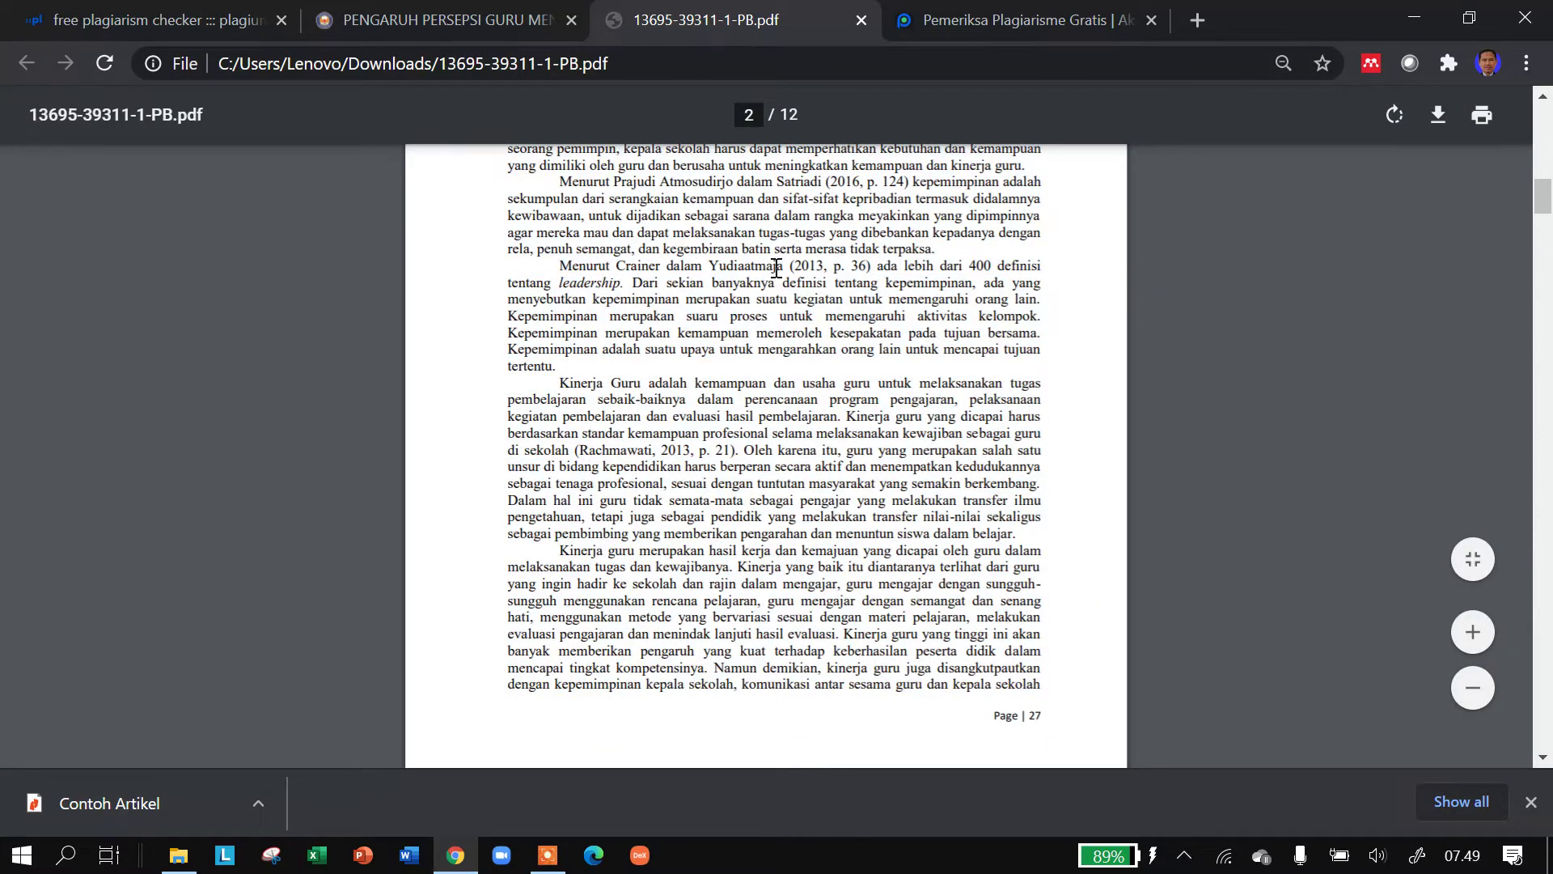
{"action": "left_click_drag", "start_coordinate": [791, 265], "coordinate": [860, 268]}
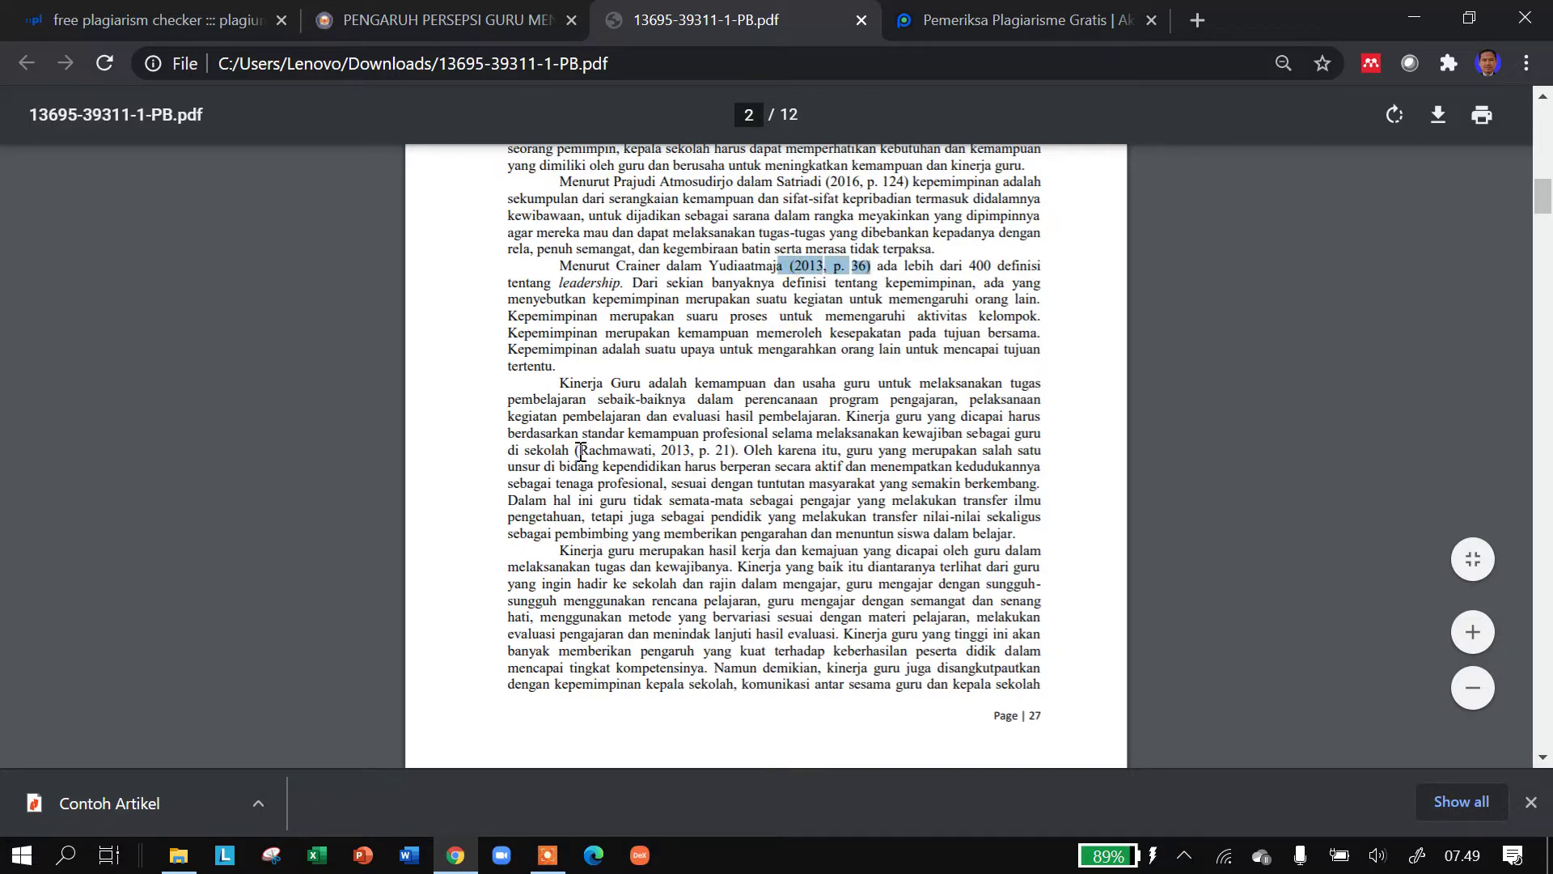
{"action": "left_click_drag", "start_coordinate": [577, 450], "coordinate": [735, 449]}
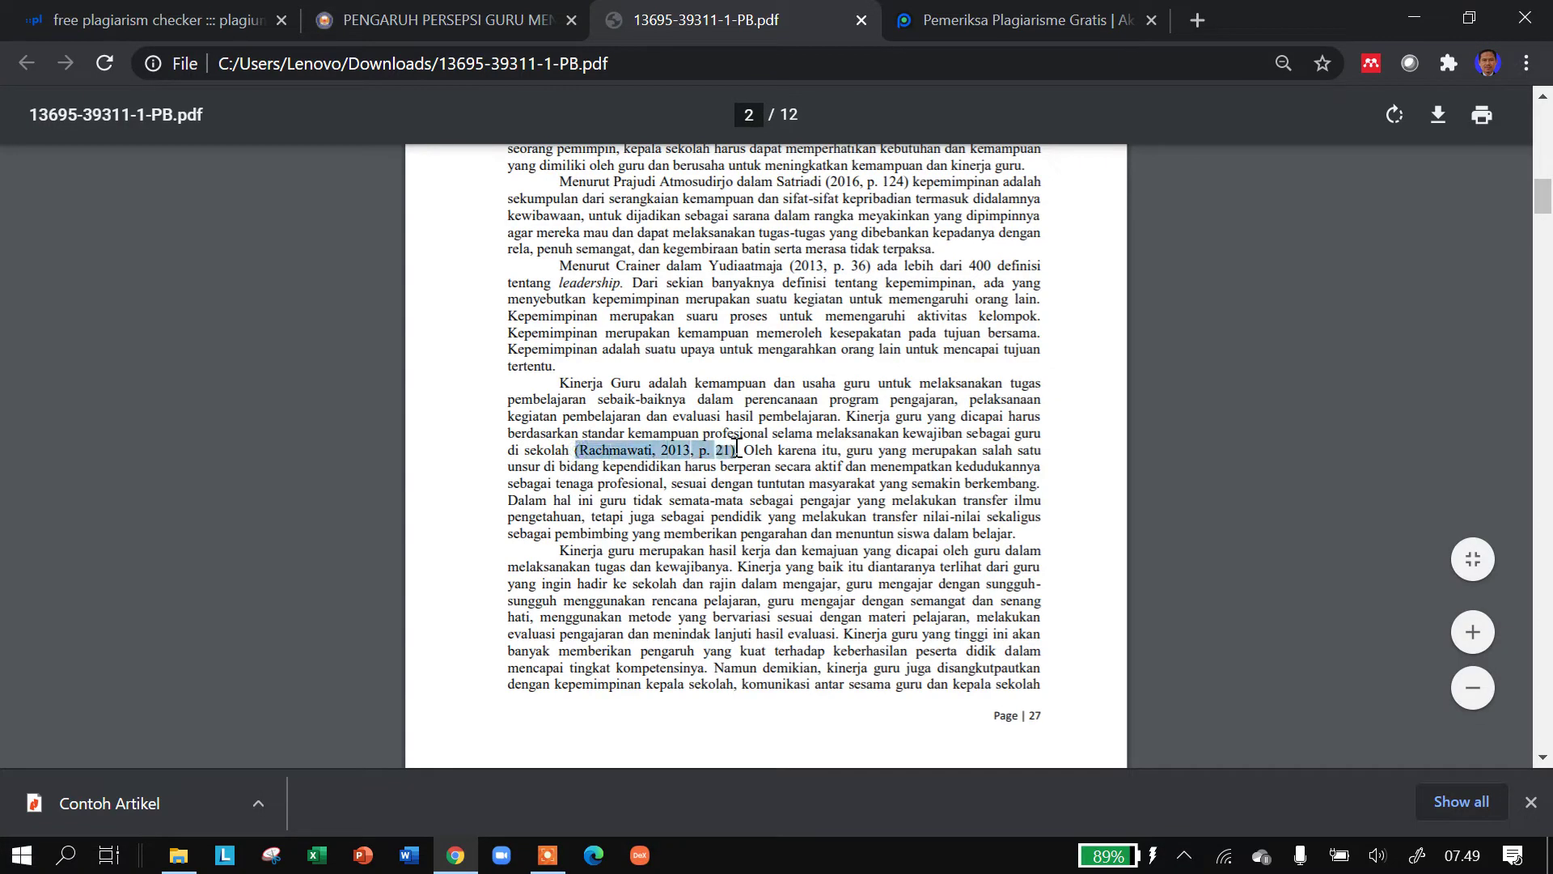
{"action": "scroll", "coordinate": [929, 527], "scroll_direction": "up", "scroll_amount": 3}
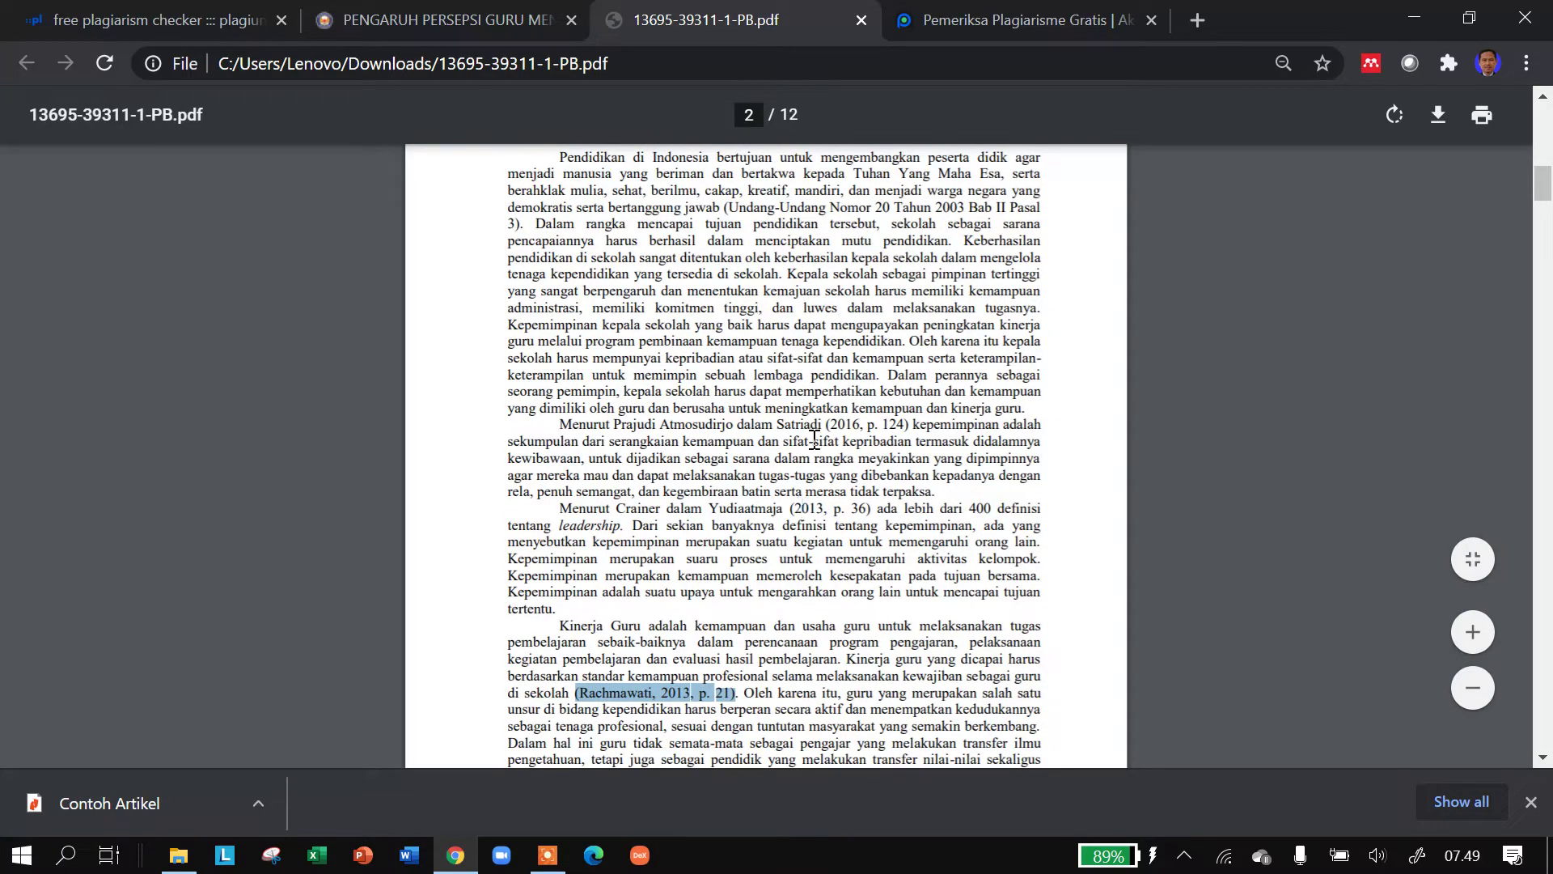
{"action": "left_click_drag", "start_coordinate": [822, 426], "coordinate": [911, 429]}
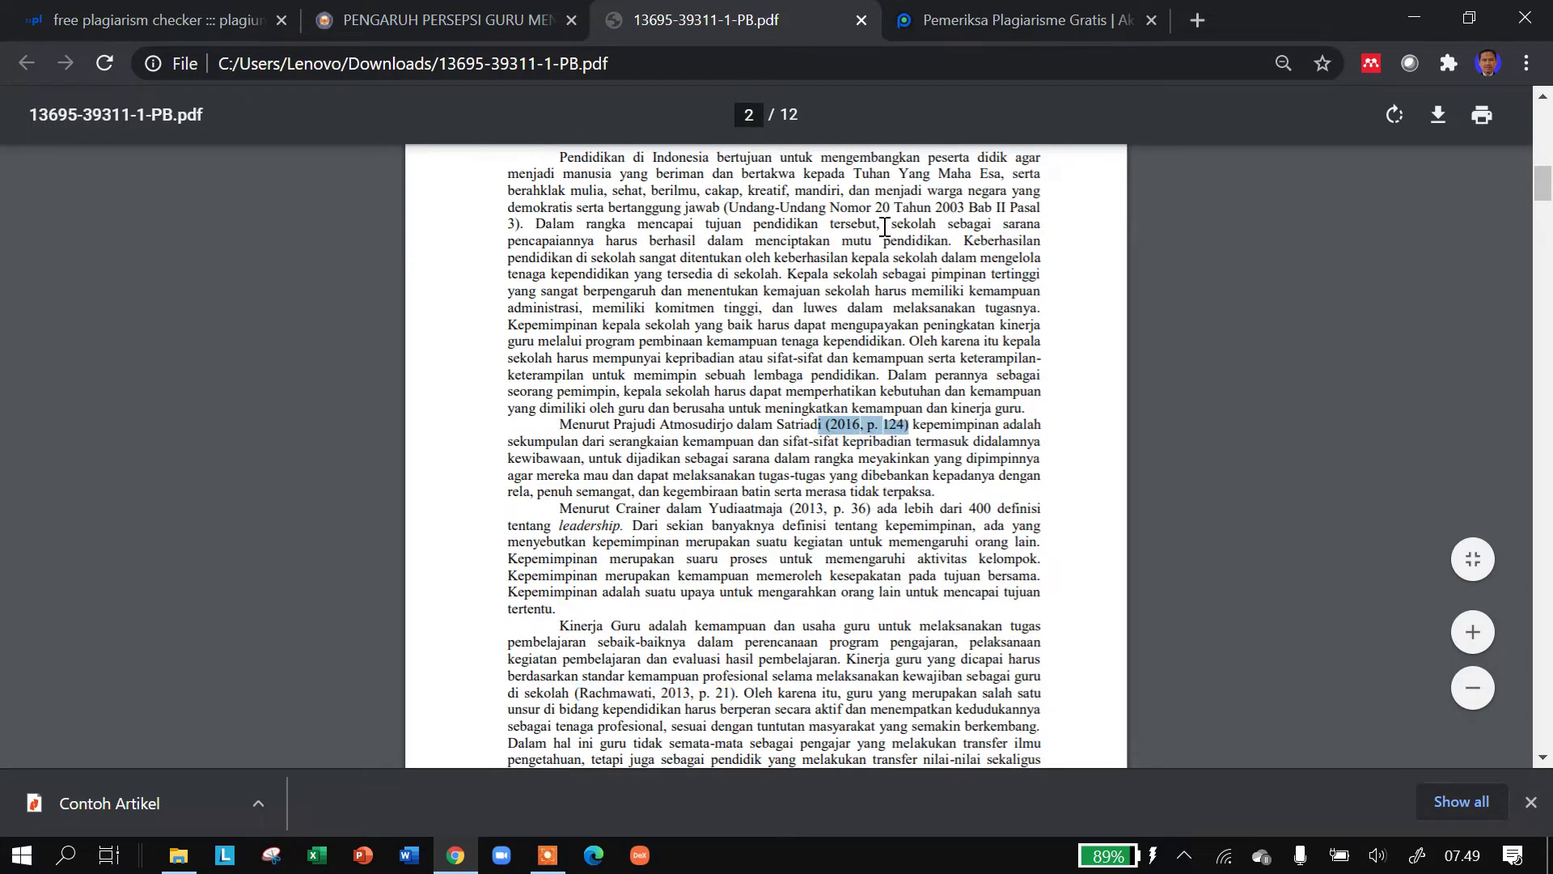
Return to the plagium.com results and highlight the site's web address
{"action": "left_click", "coordinate": [192, 16]}
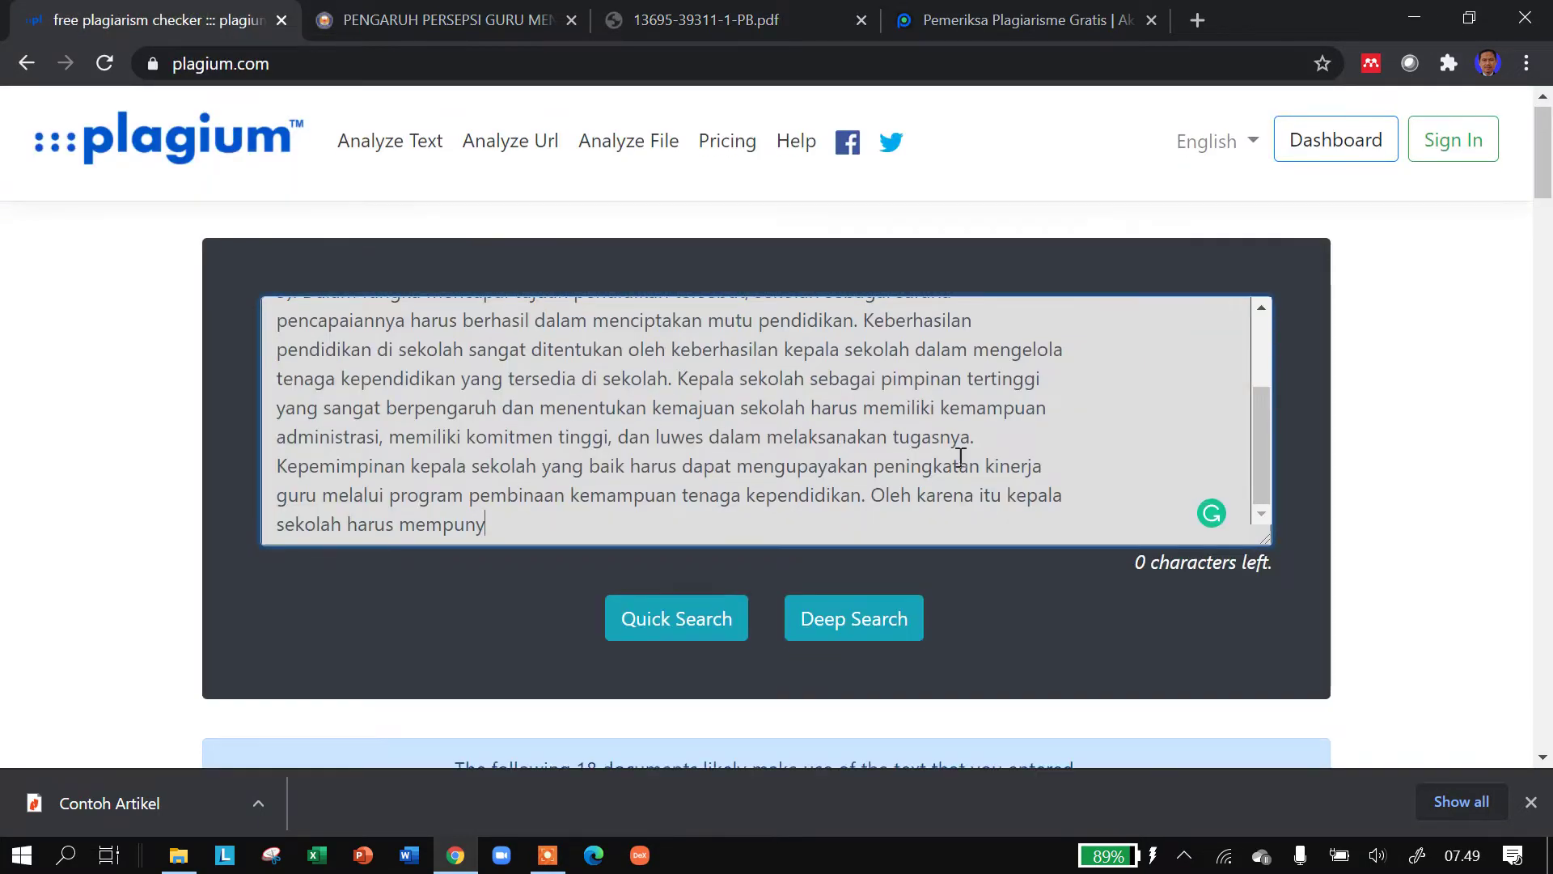
{"action": "scroll", "coordinate": [946, 453], "scroll_direction": "down", "scroll_amount": 4}
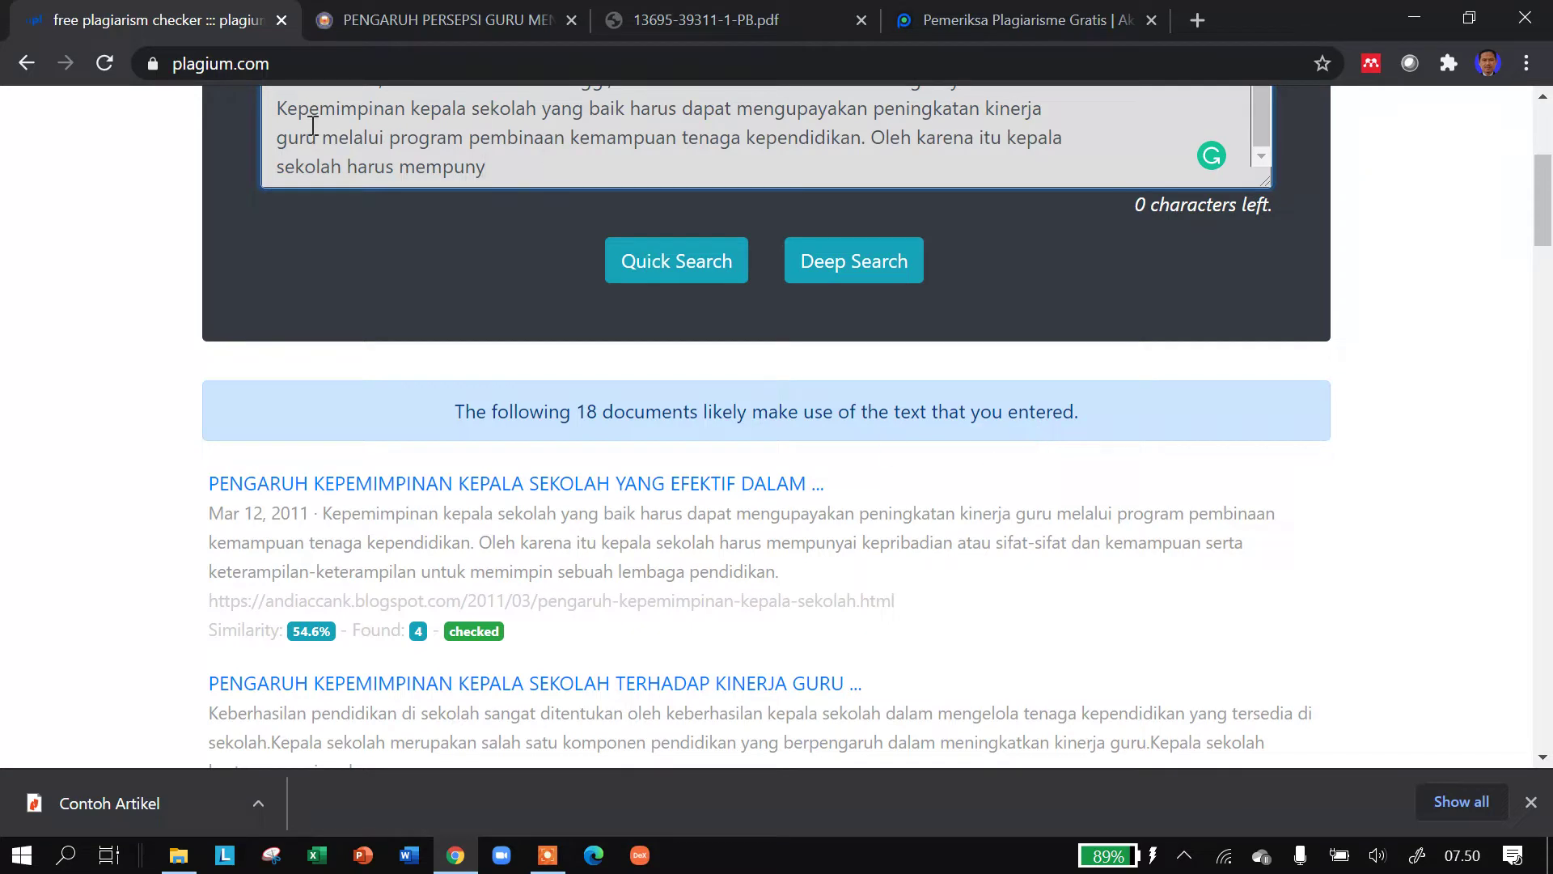
{"action": "left_click_drag", "start_coordinate": [275, 61], "coordinate": [167, 55]}
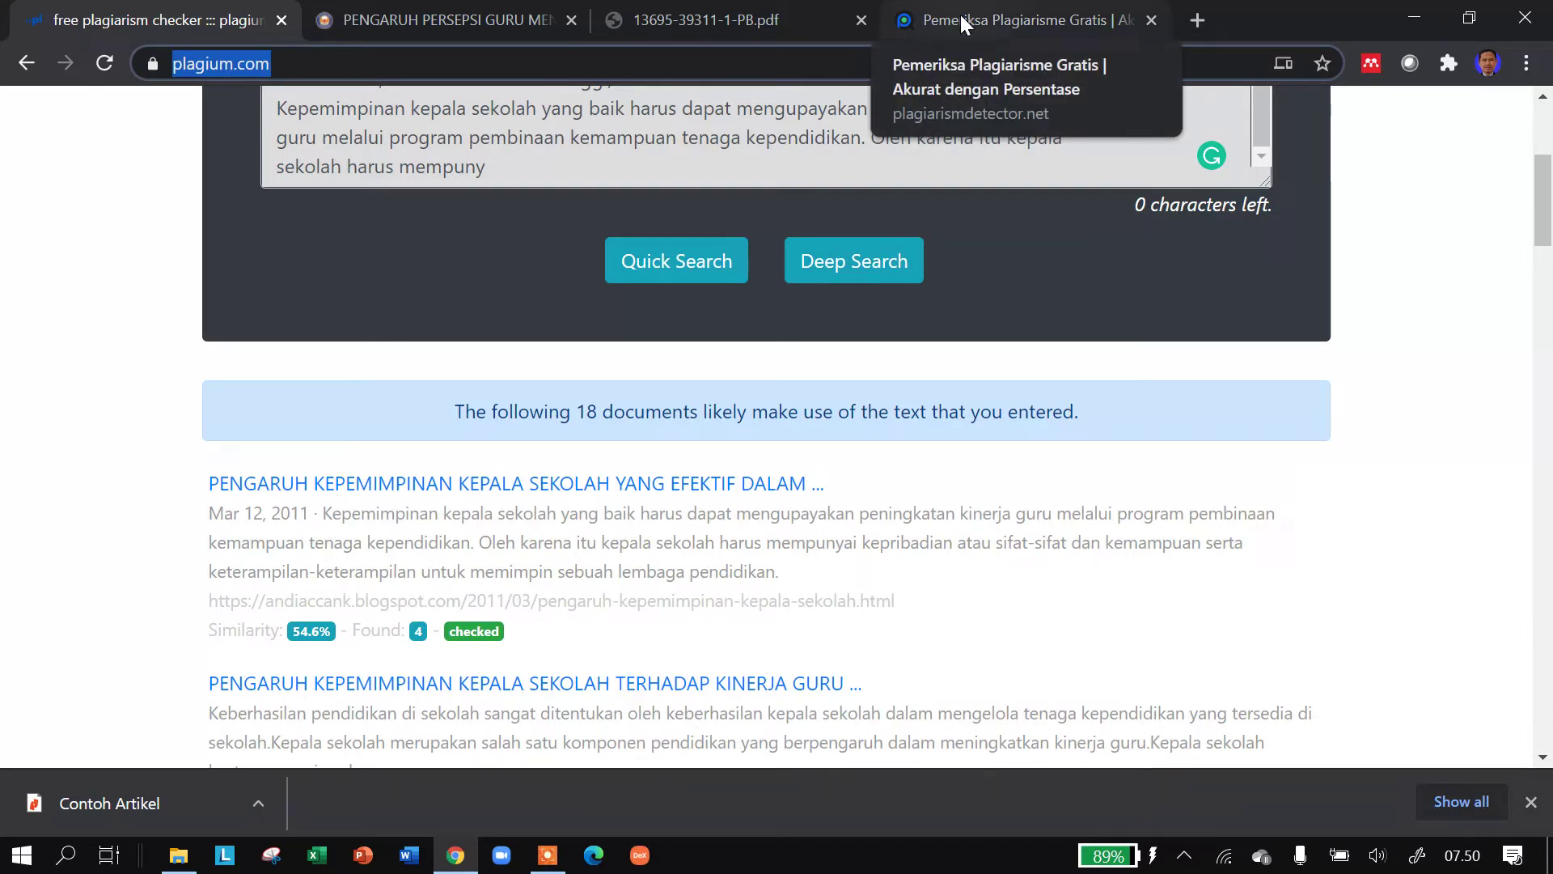
Switch to plagiarismdetector.net/id, paste the copied article text for checking, and compare its word count with the 1000-word limit
{"action": "left_click", "coordinate": [960, 15]}
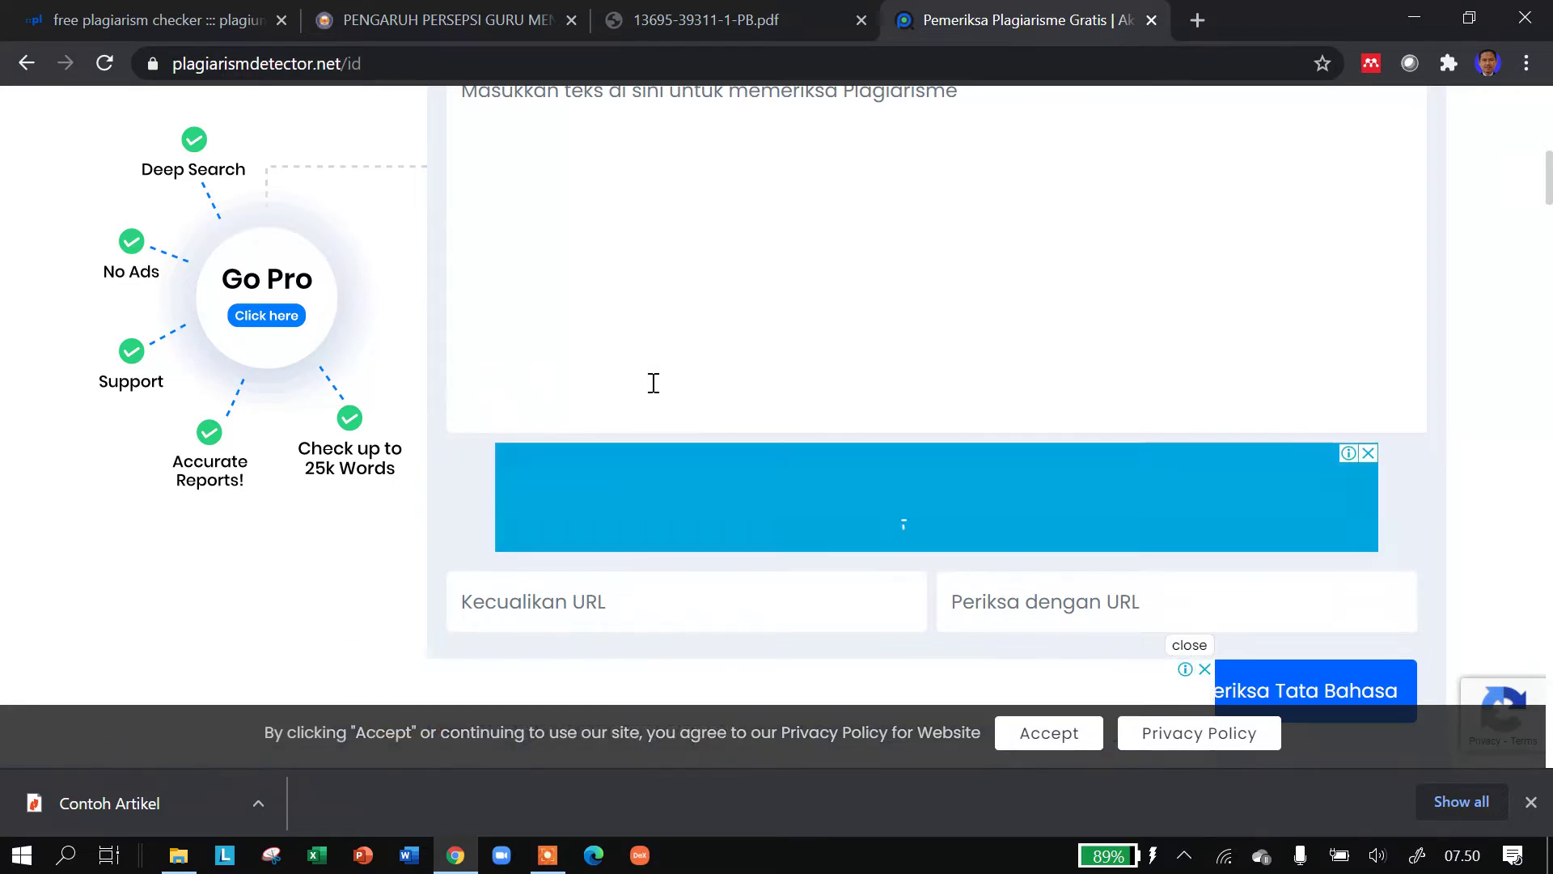
{"action": "left_click", "coordinate": [1368, 453]}
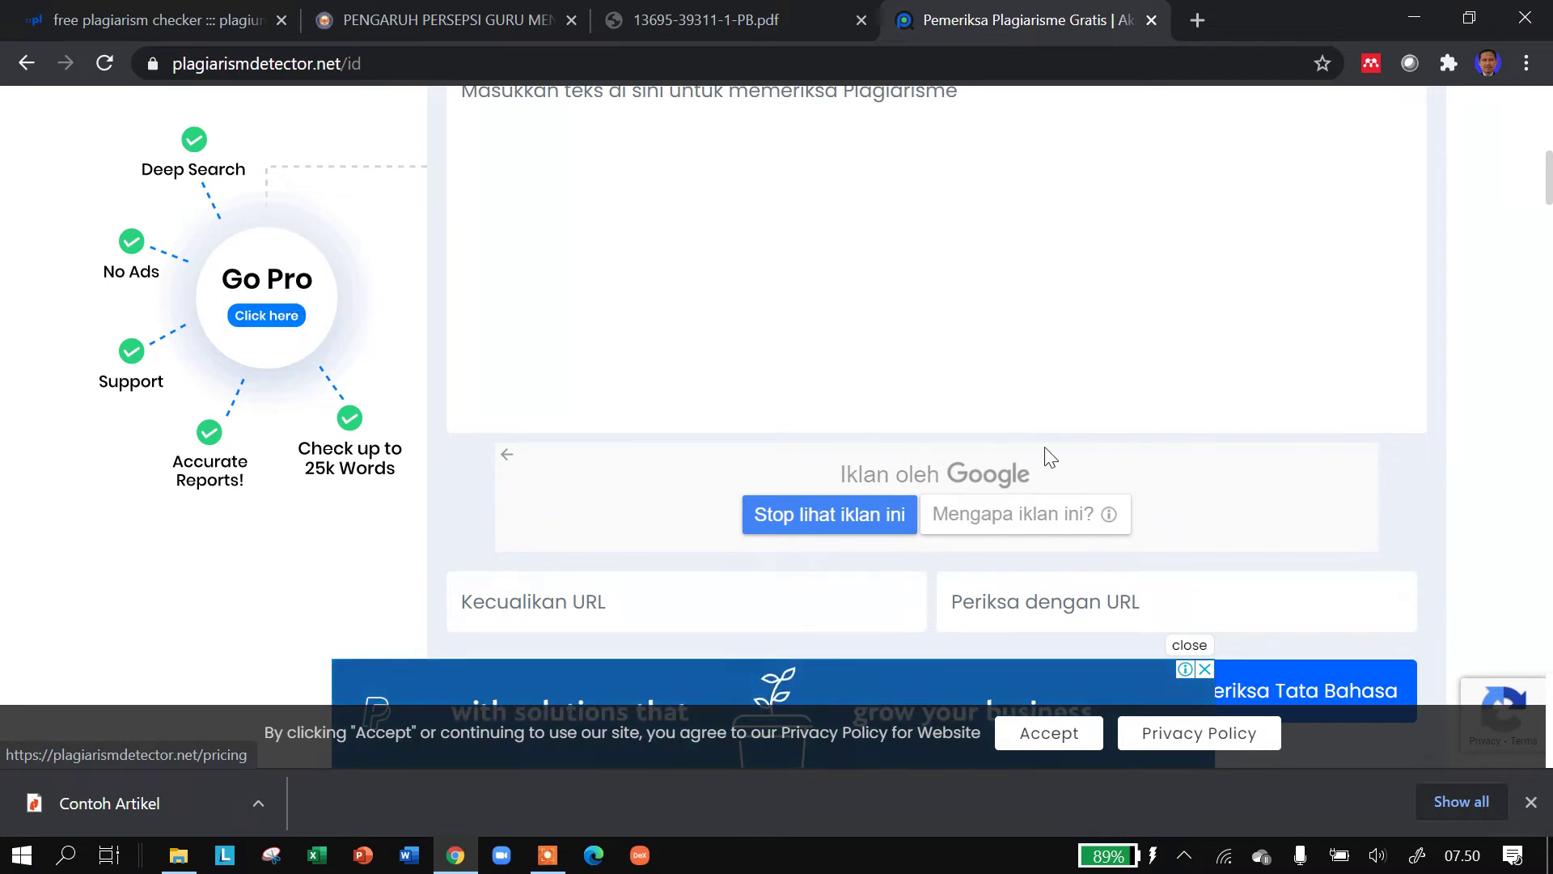
{"action": "scroll", "coordinate": [1088, 449], "scroll_direction": "up", "scroll_amount": 3}
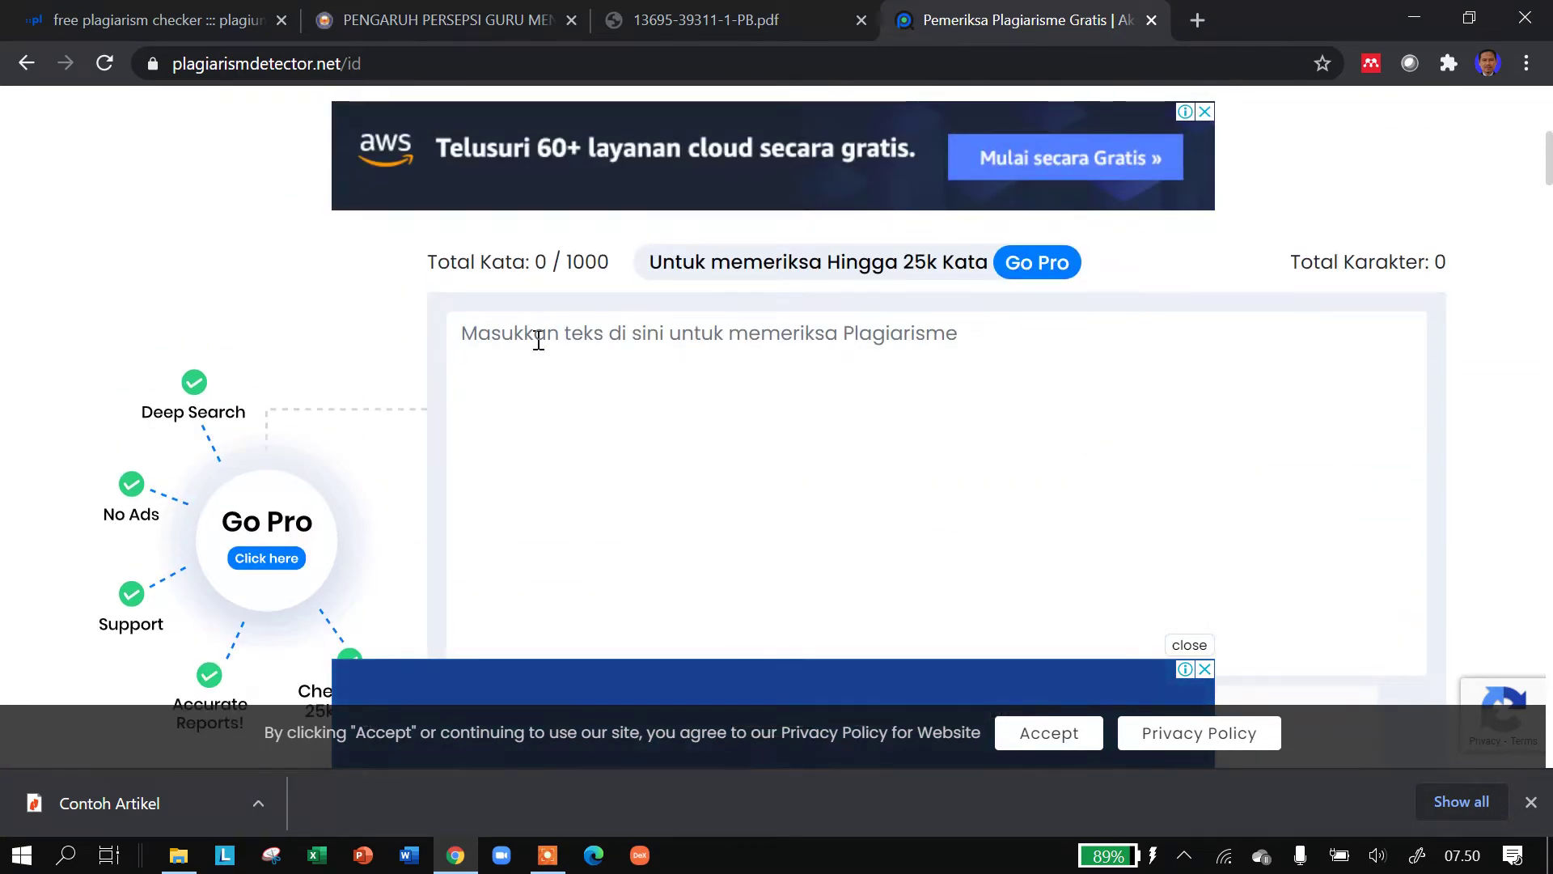
{"action": "left_click", "coordinate": [489, 338]}
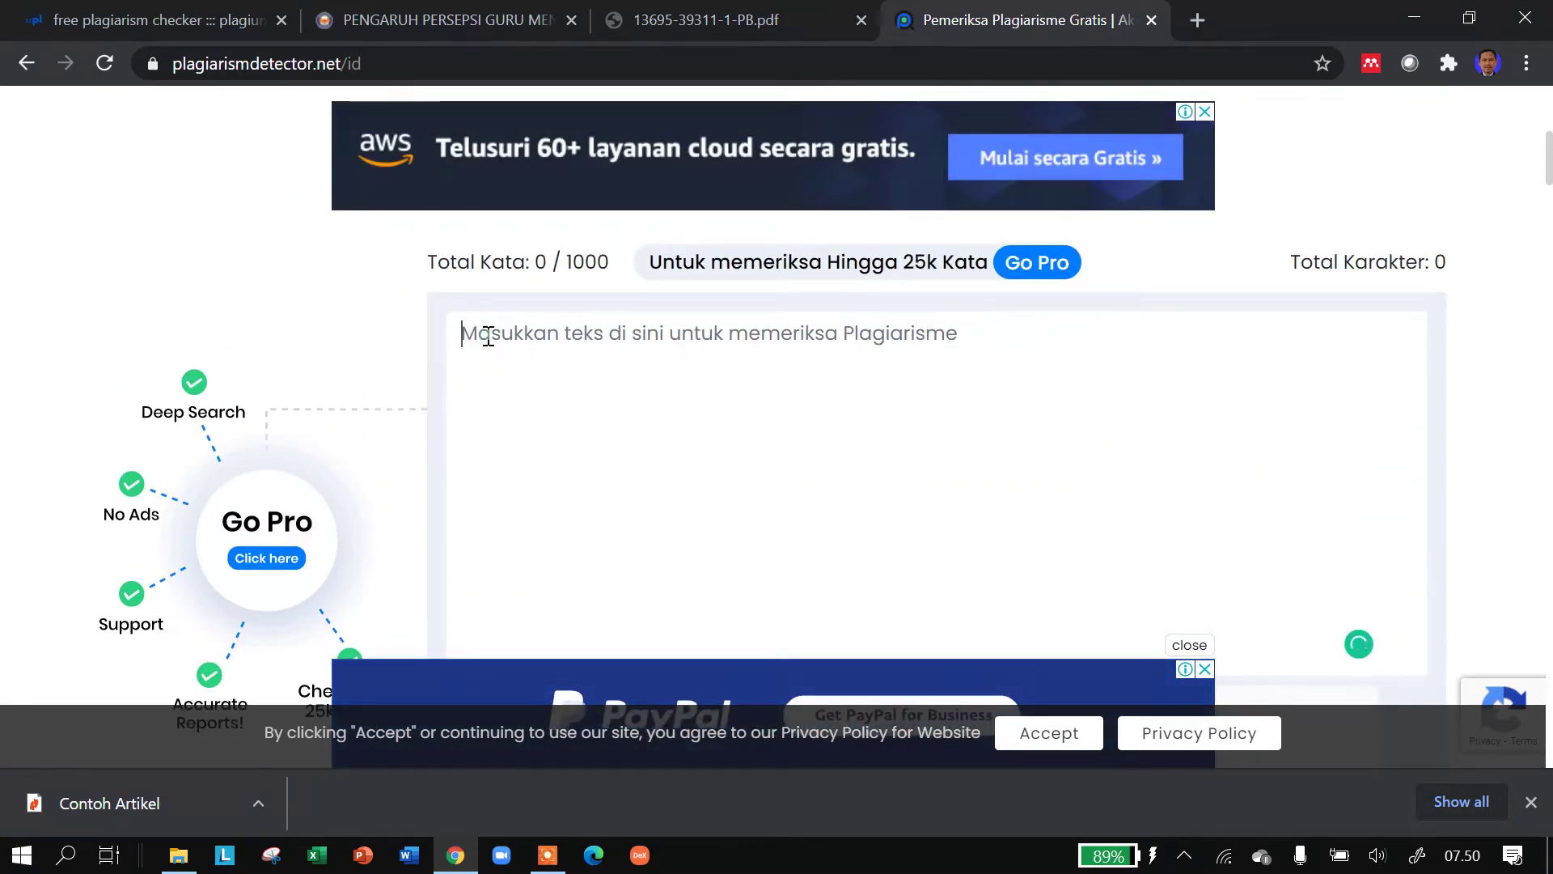
{"action": "key", "text": "ctrl+v"}
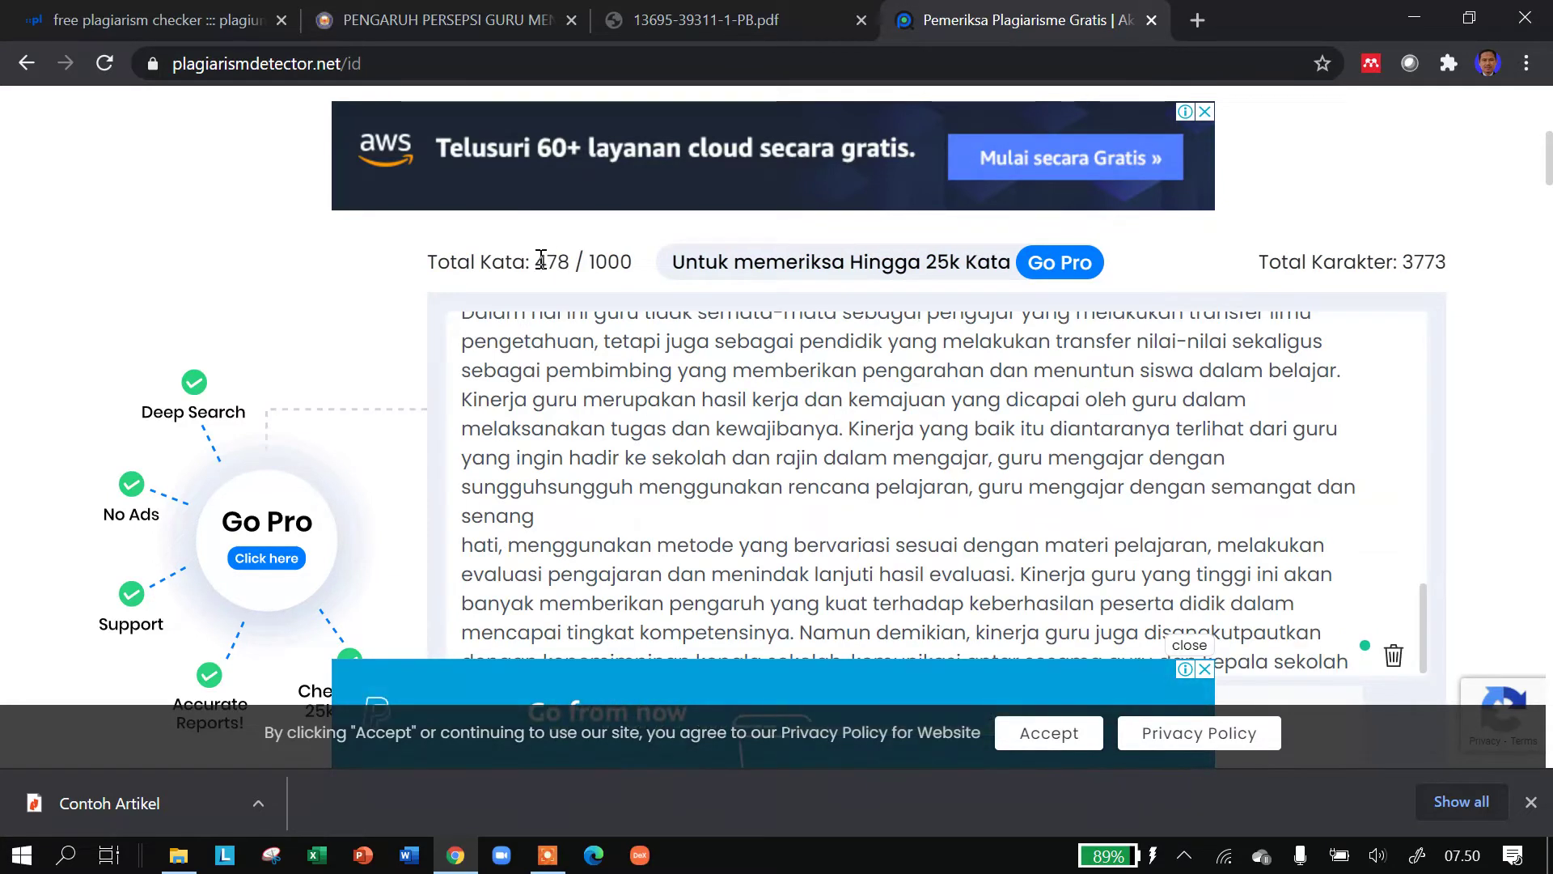
{"action": "left_click_drag", "start_coordinate": [531, 258], "coordinate": [572, 263]}
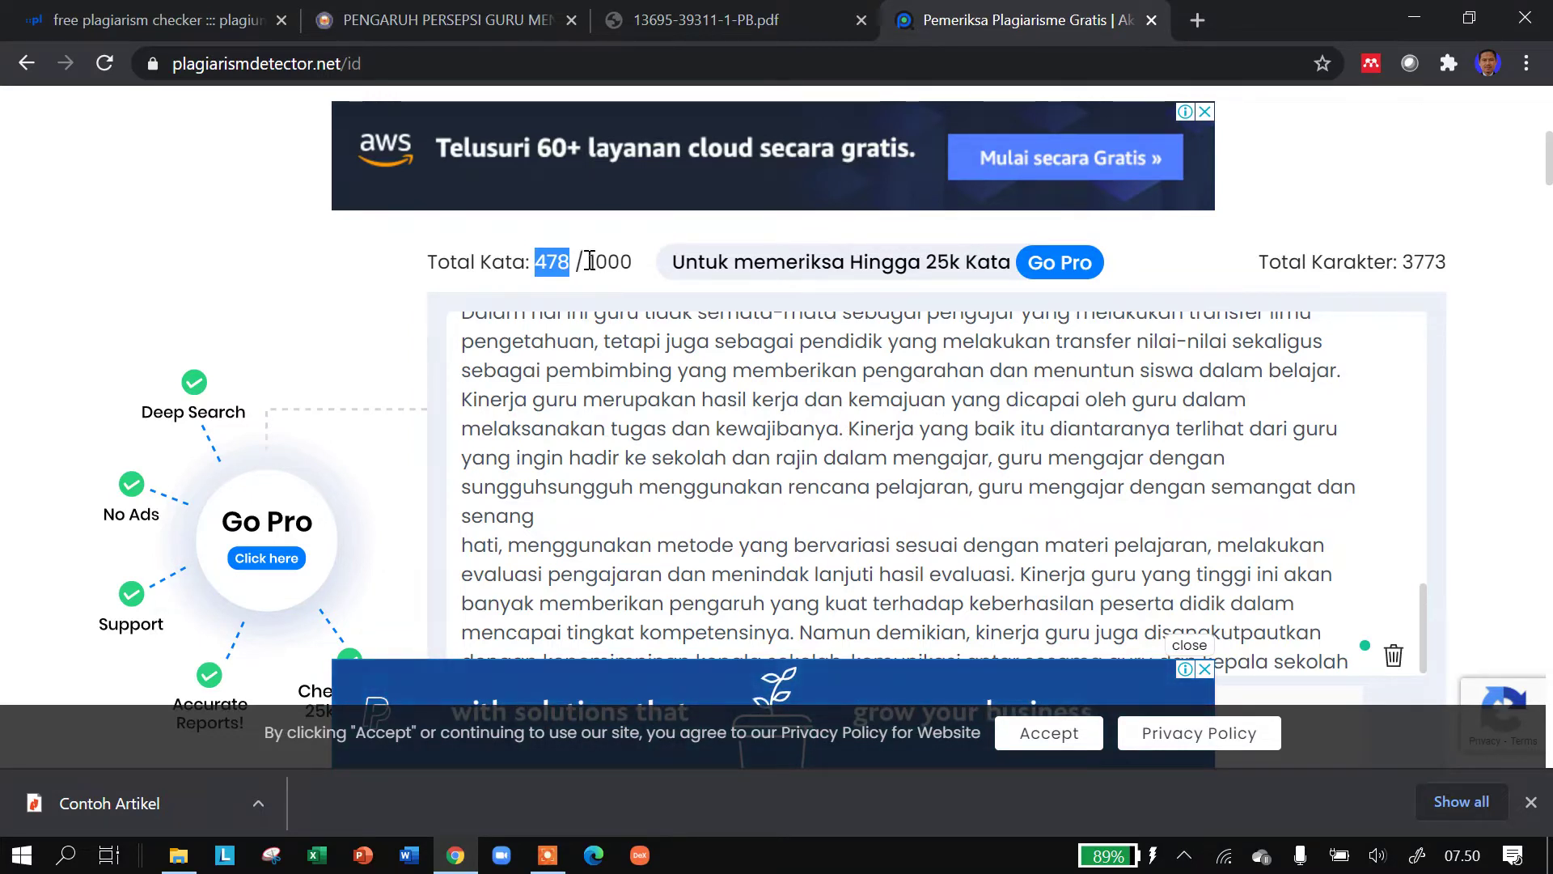
{"action": "left_click_drag", "start_coordinate": [589, 260], "coordinate": [633, 262]}
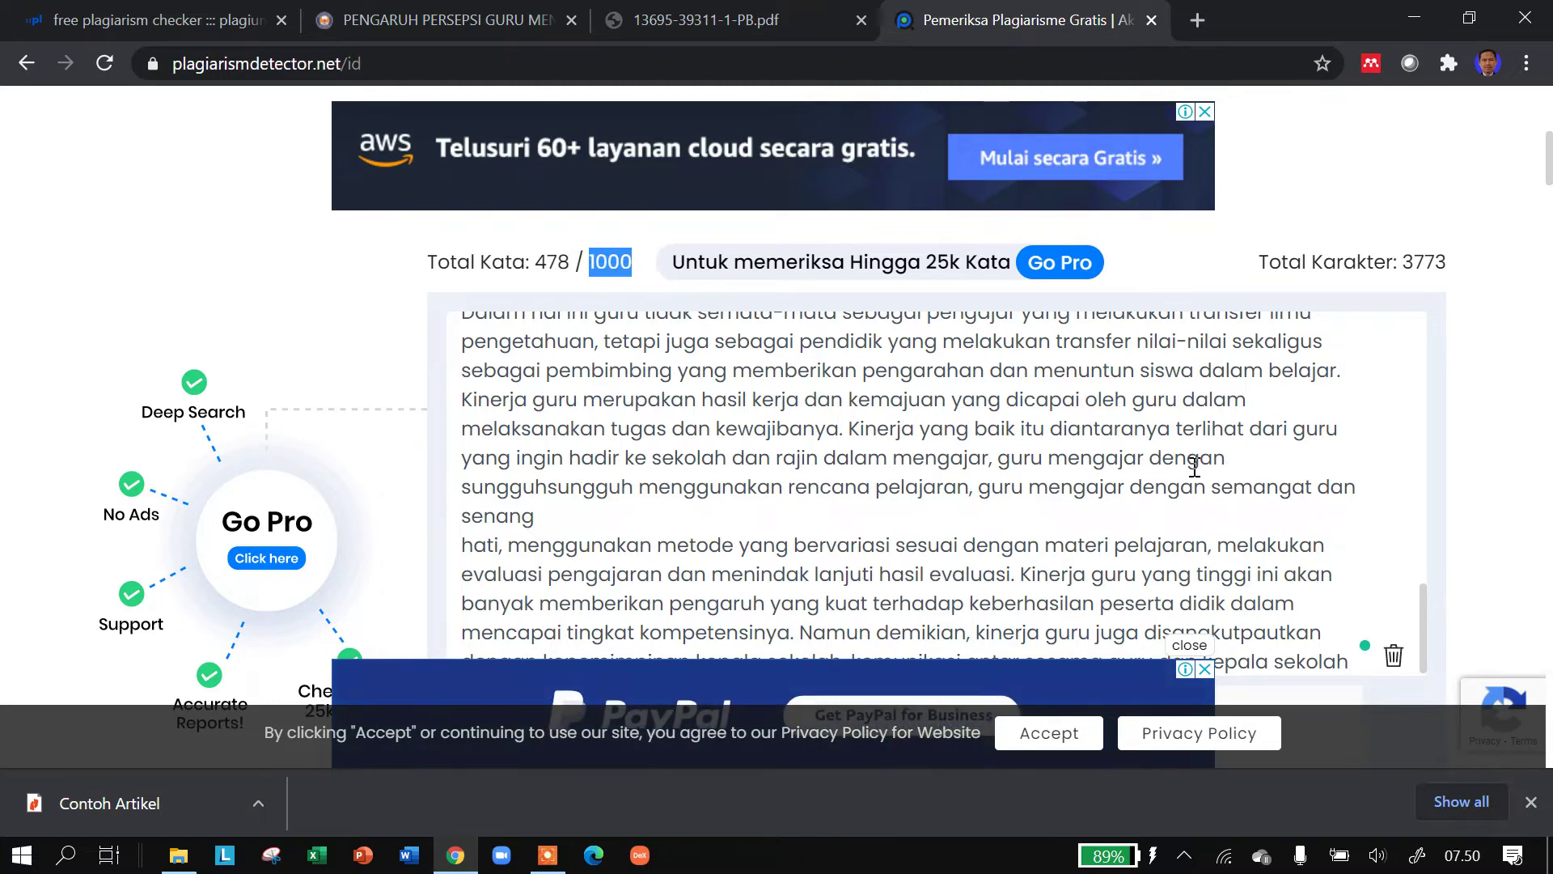
Close the overlay advertisement and run the plagiarism check (Periksa Plagiarisme) on the pasted text
{"action": "scroll", "coordinate": [1195, 466], "scroll_direction": "down", "scroll_amount": 1}
{"action": "scroll", "coordinate": [1134, 499], "scroll_direction": "down", "scroll_amount": 5}
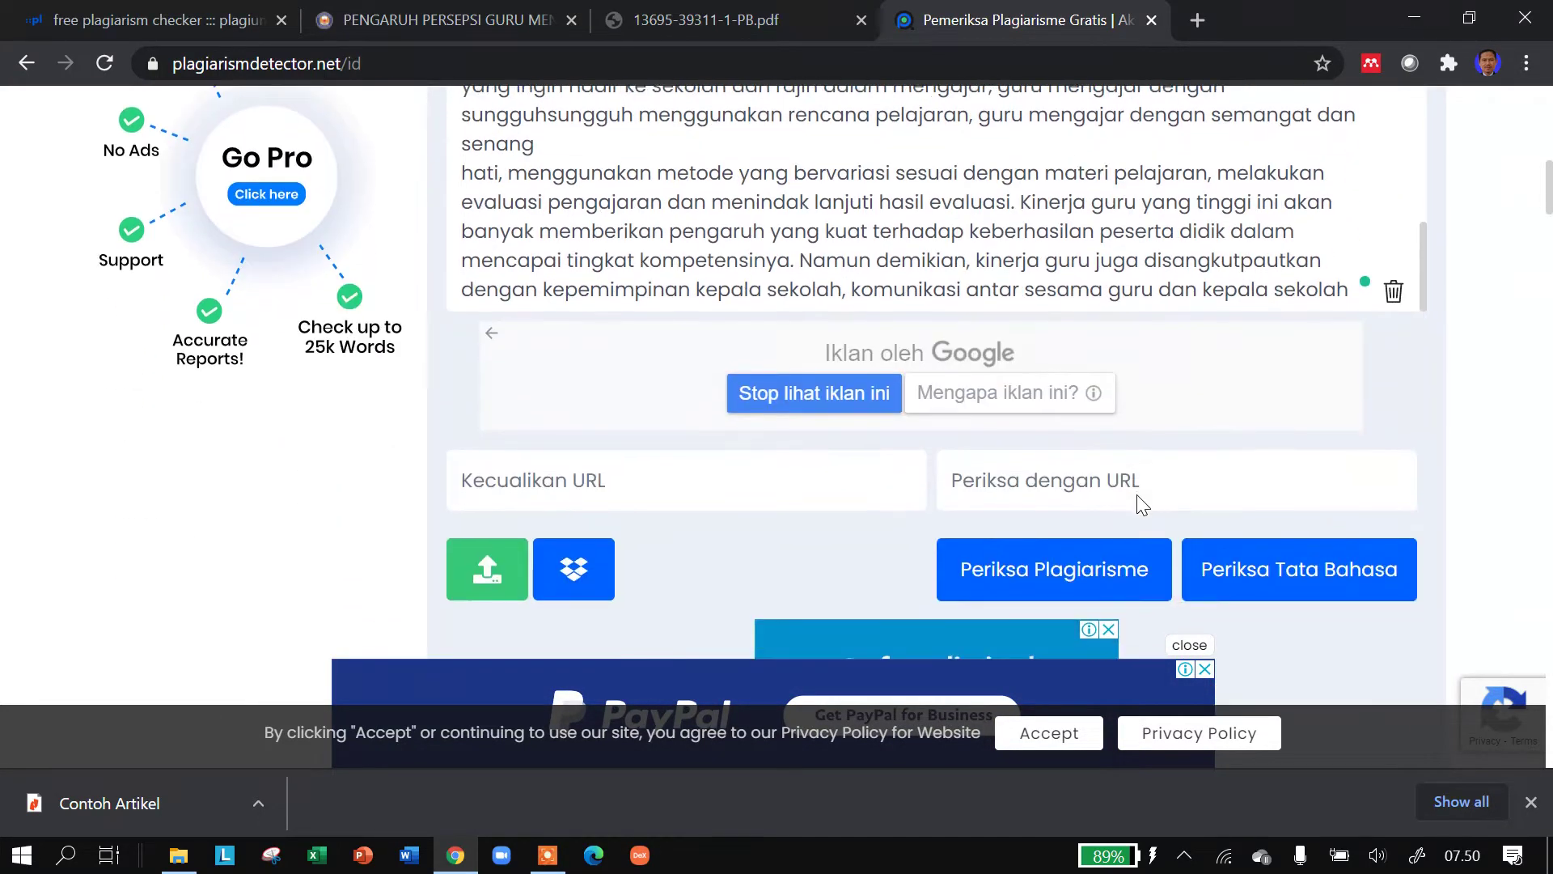
{"action": "scroll", "coordinate": [1162, 417], "scroll_direction": "down", "scroll_amount": 2}
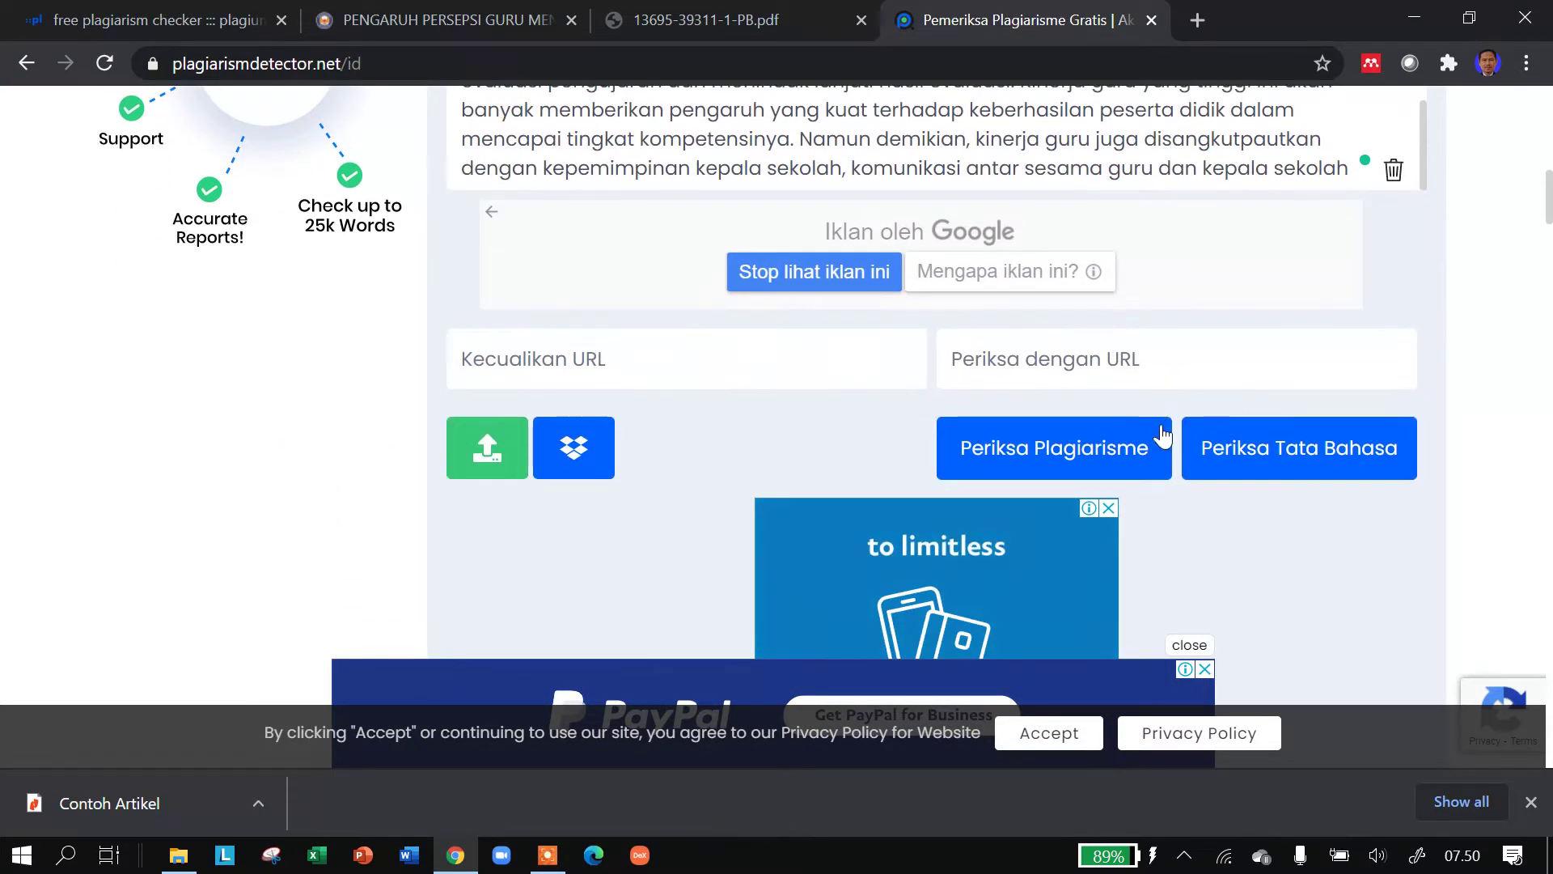
{"action": "left_click", "coordinate": [1201, 647]}
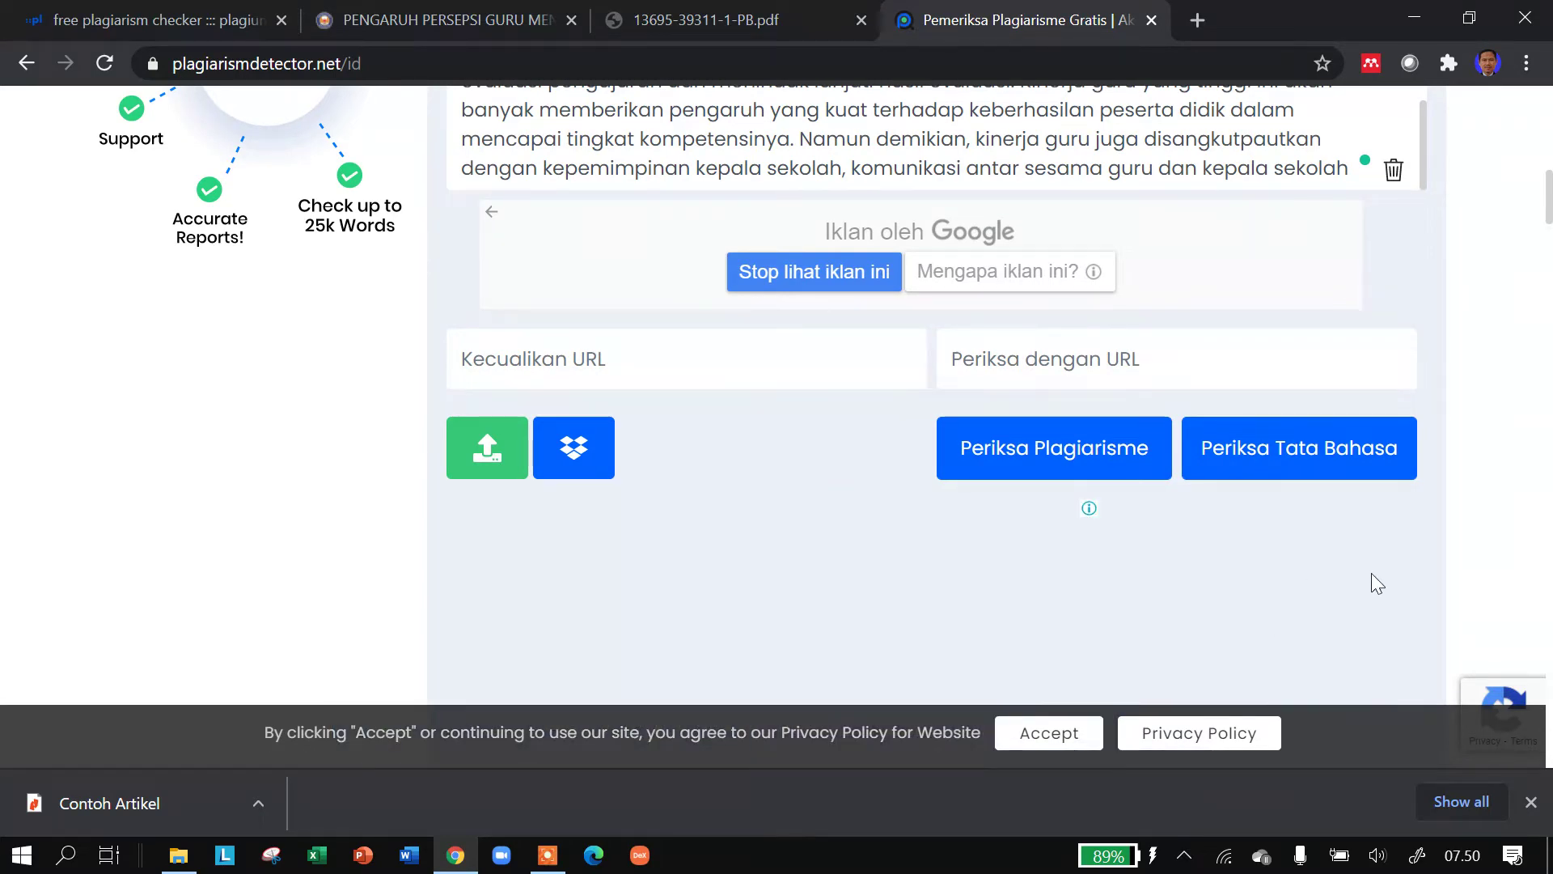
{"action": "scroll", "coordinate": [1412, 565], "scroll_direction": "down", "scroll_amount": 2}
{"action": "scroll", "coordinate": [1412, 565], "scroll_direction": "down", "scroll_amount": 1}
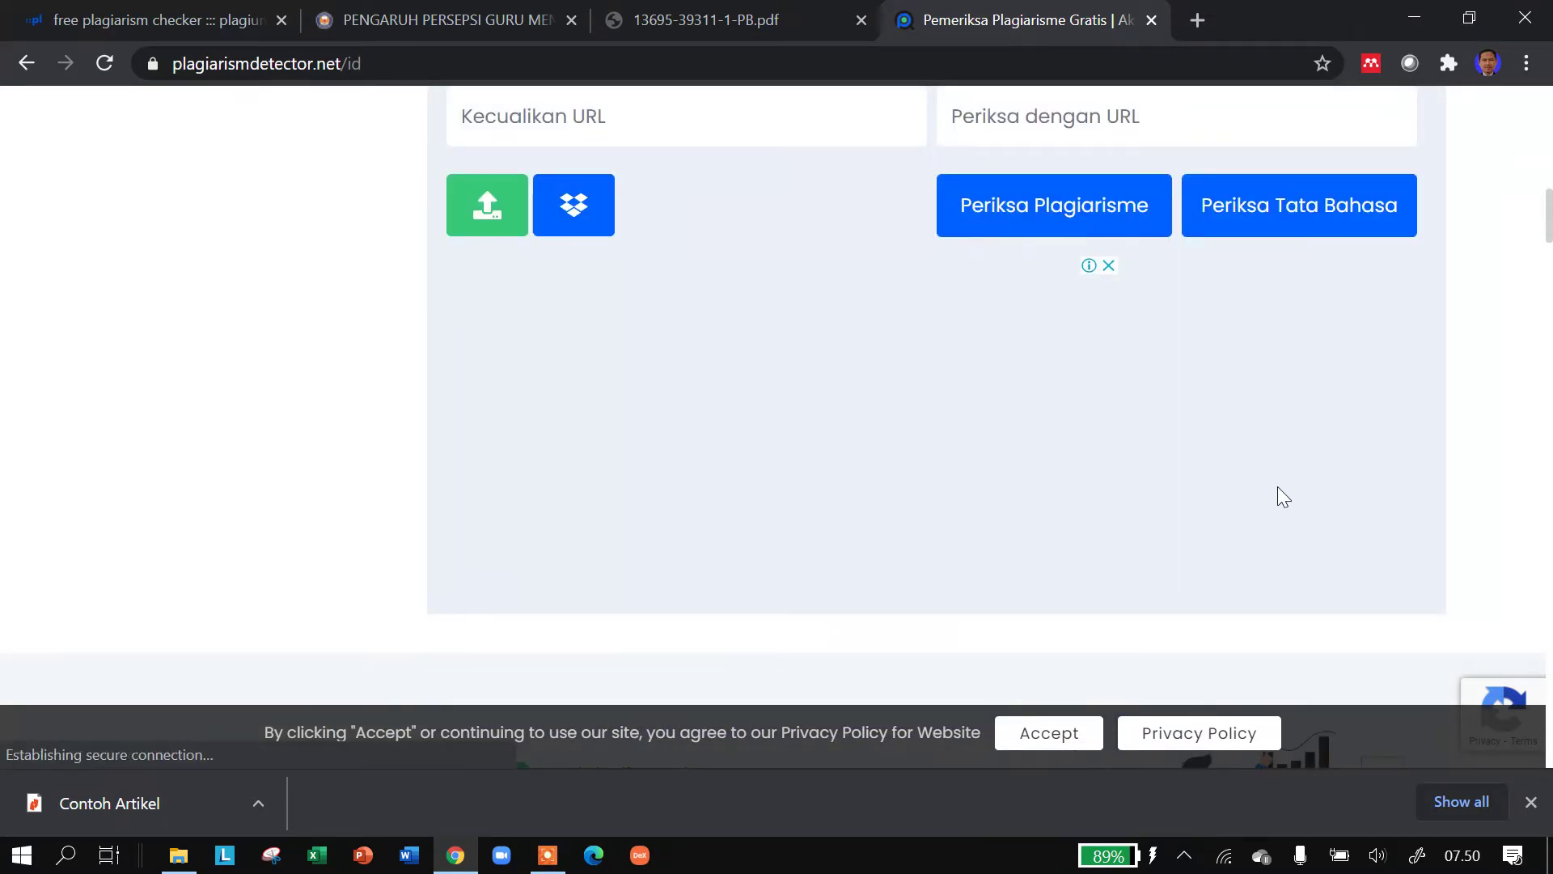
{"action": "scroll", "coordinate": [1277, 487], "scroll_direction": "up", "scroll_amount": 2}
{"action": "scroll", "coordinate": [1092, 509], "scroll_direction": "up", "scroll_amount": 1}
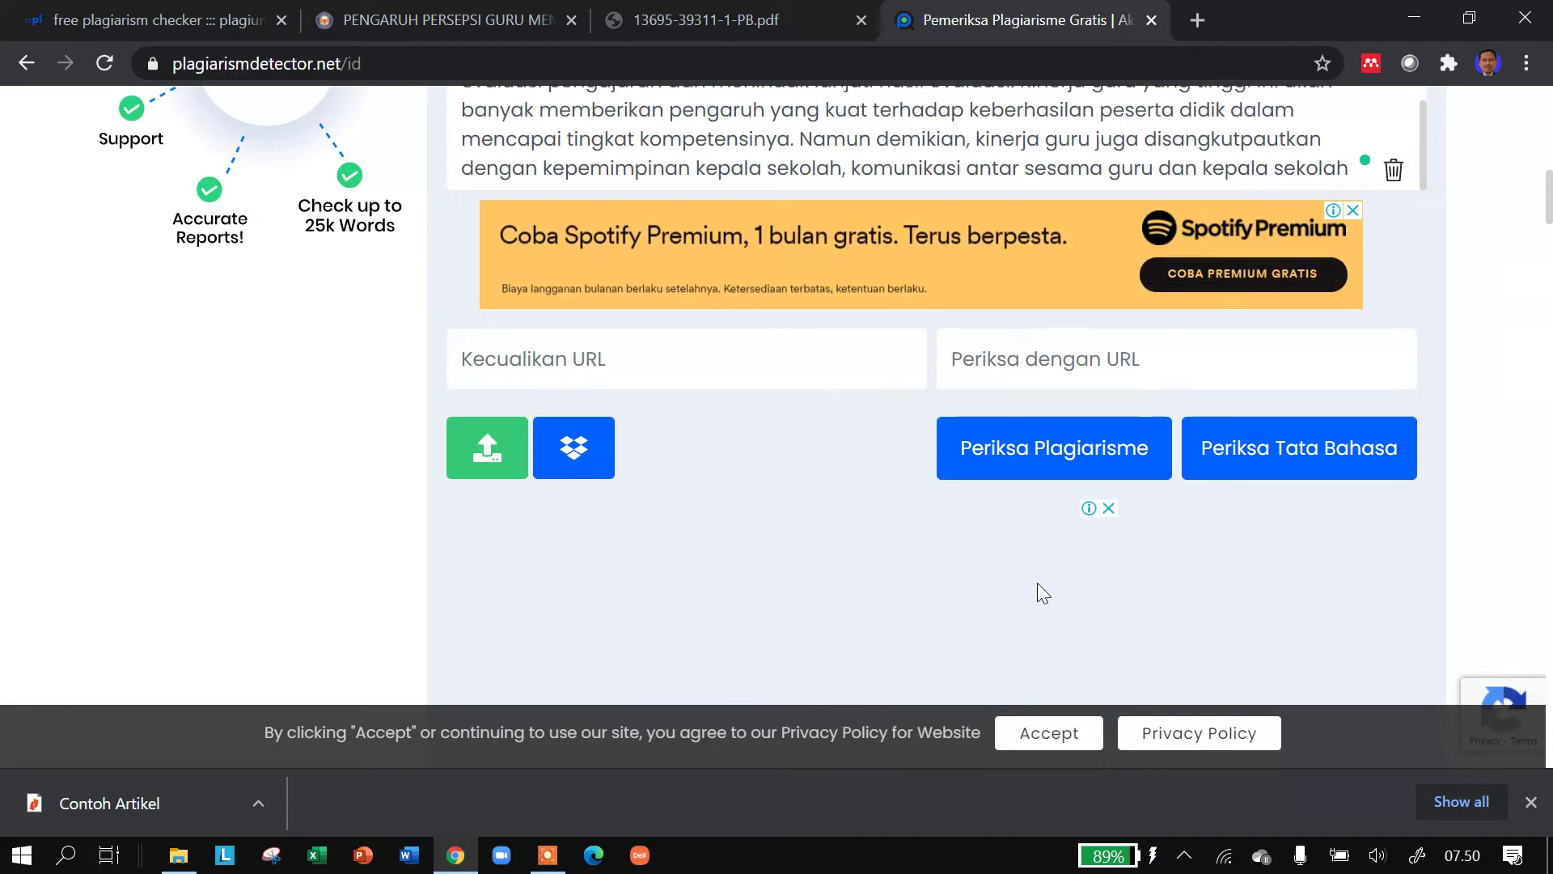
{"action": "left_click", "coordinate": [1003, 453]}
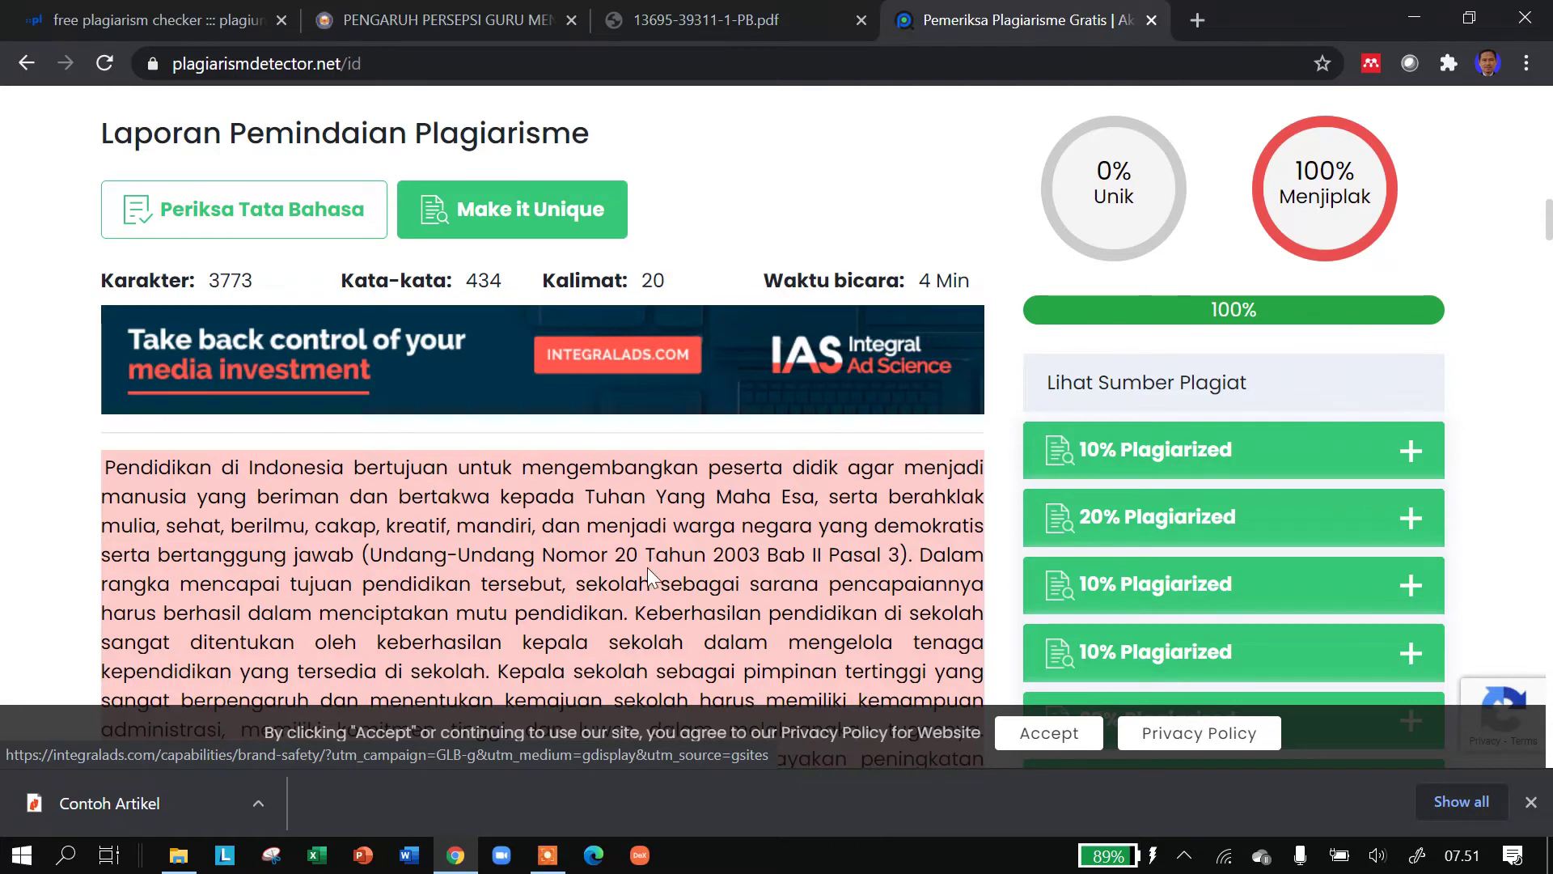
Examine the plagiarism scan report (Laporan Pemindaian Plagiarisme), including the unique and plagiarized percentages, the highlighted text and the source list
{"action": "scroll", "coordinate": [737, 593], "scroll_direction": "down", "scroll_amount": 6}
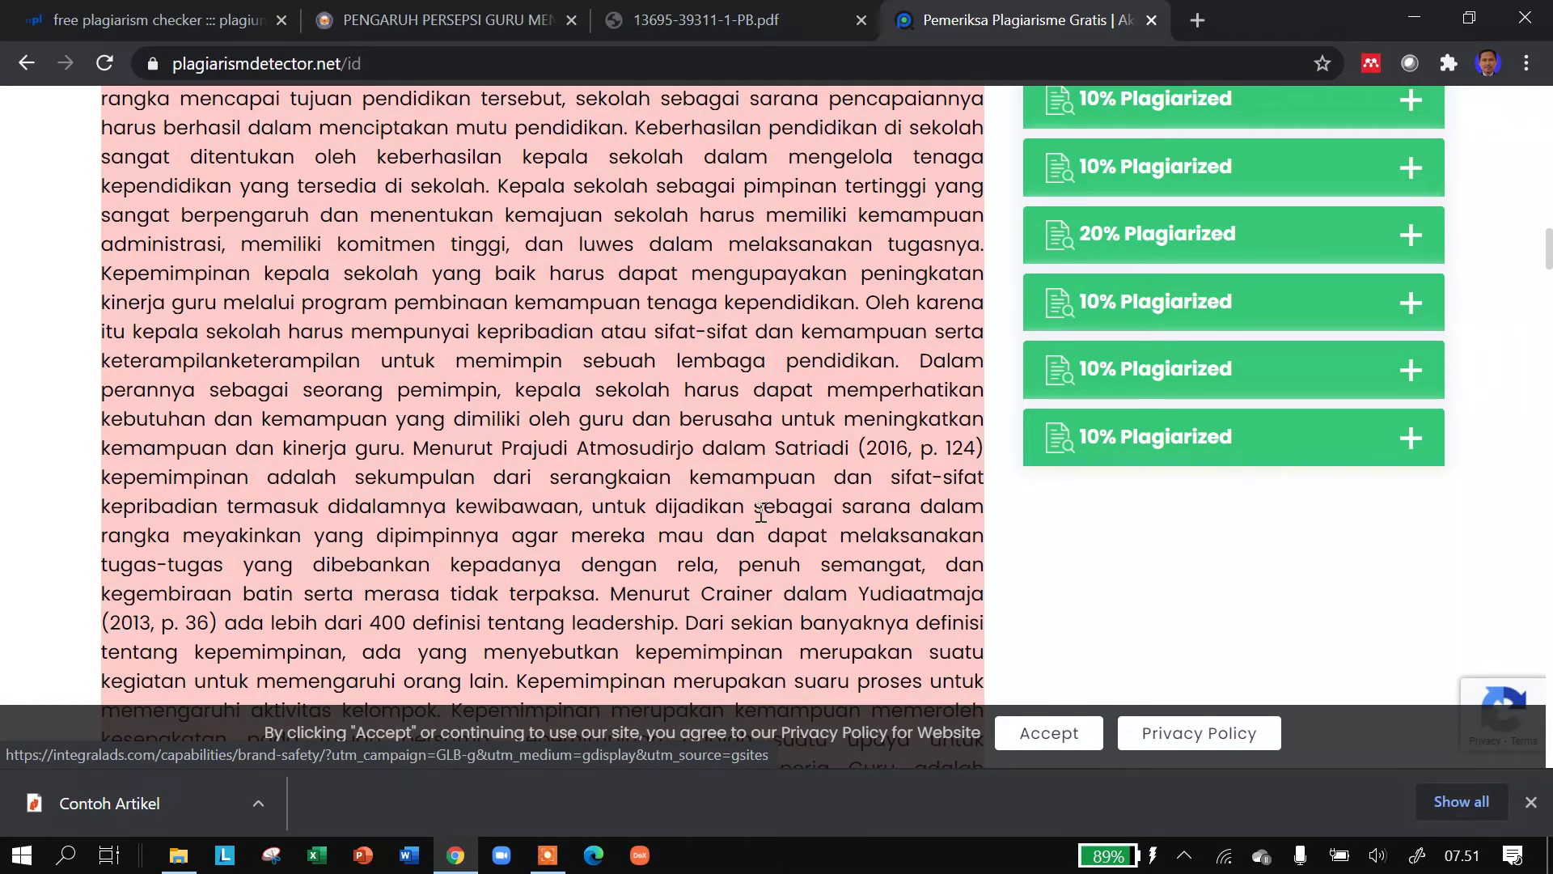
{"action": "scroll", "coordinate": [589, 528], "scroll_direction": "up", "scroll_amount": 5}
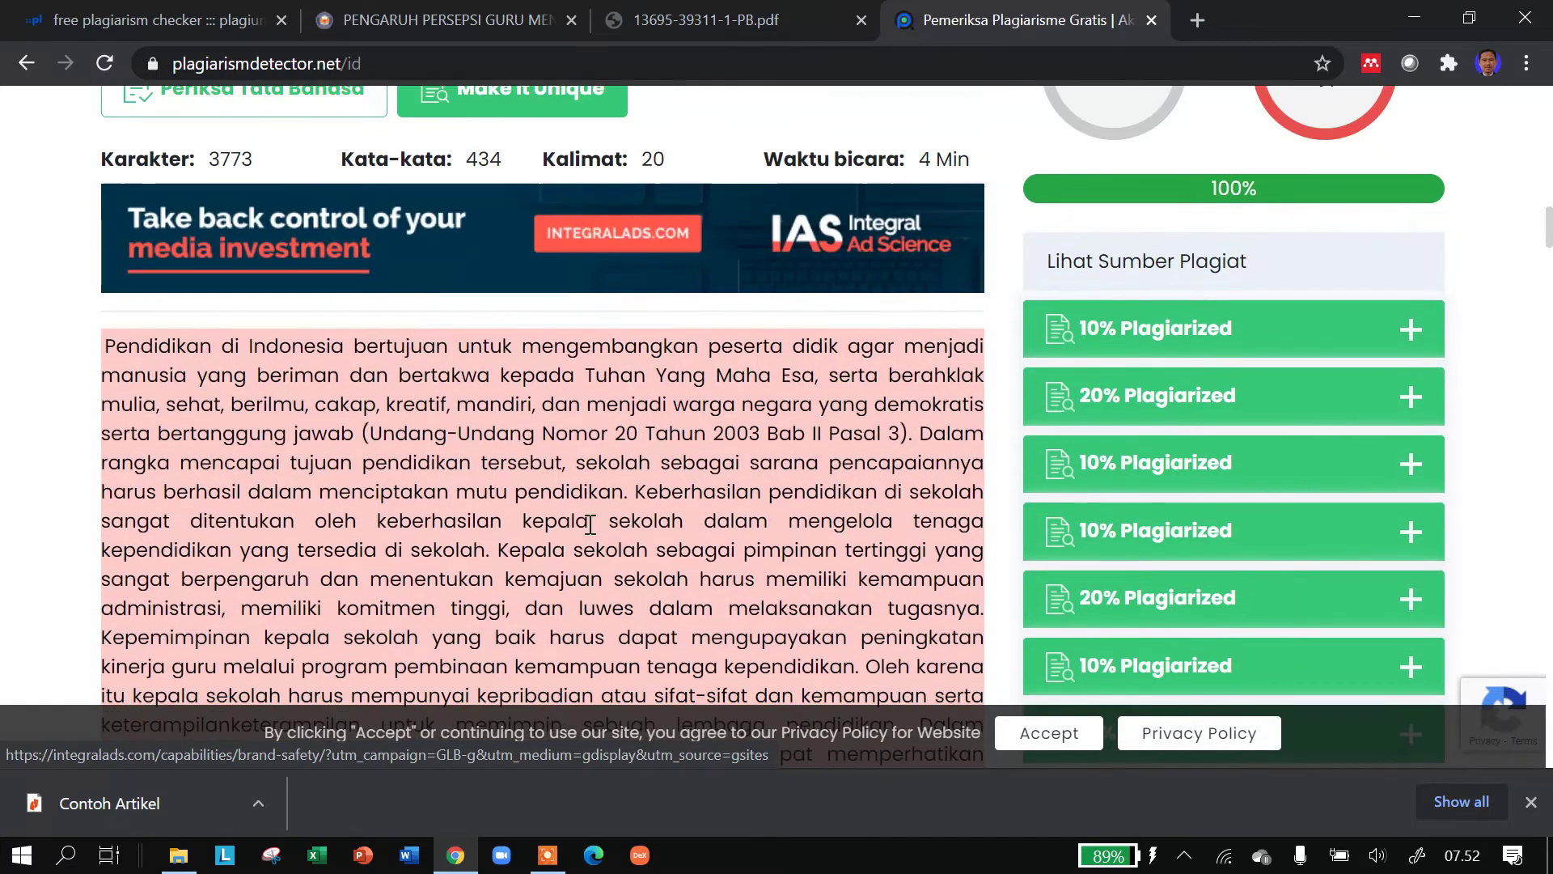
{"action": "scroll", "coordinate": [1404, 207], "scroll_direction": "up", "scroll_amount": 2}
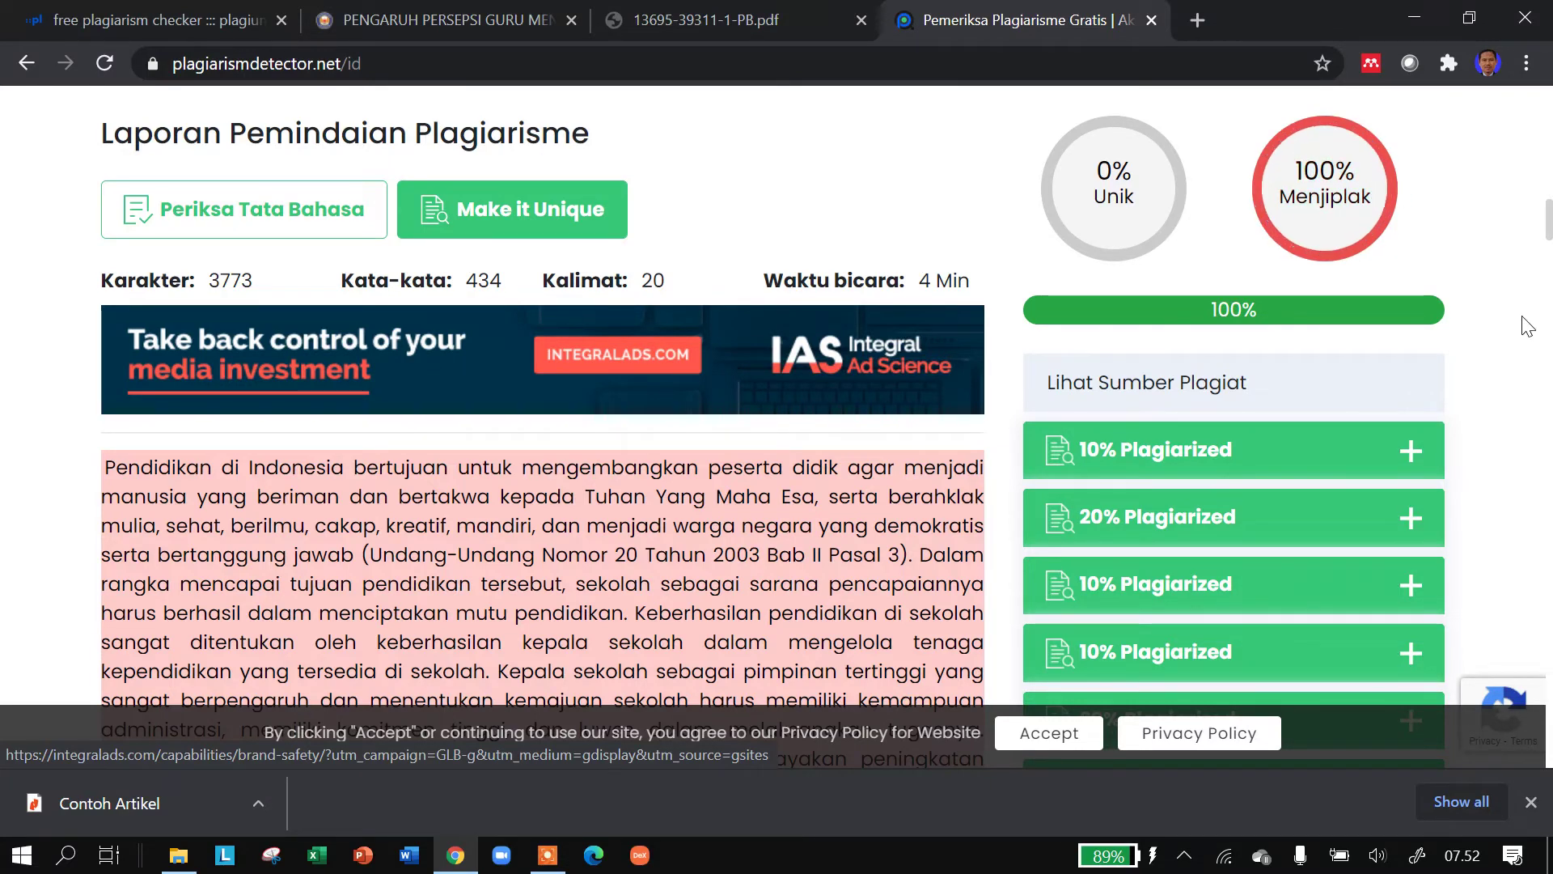
{"action": "scroll", "coordinate": [1527, 331], "scroll_direction": "down", "scroll_amount": 3}
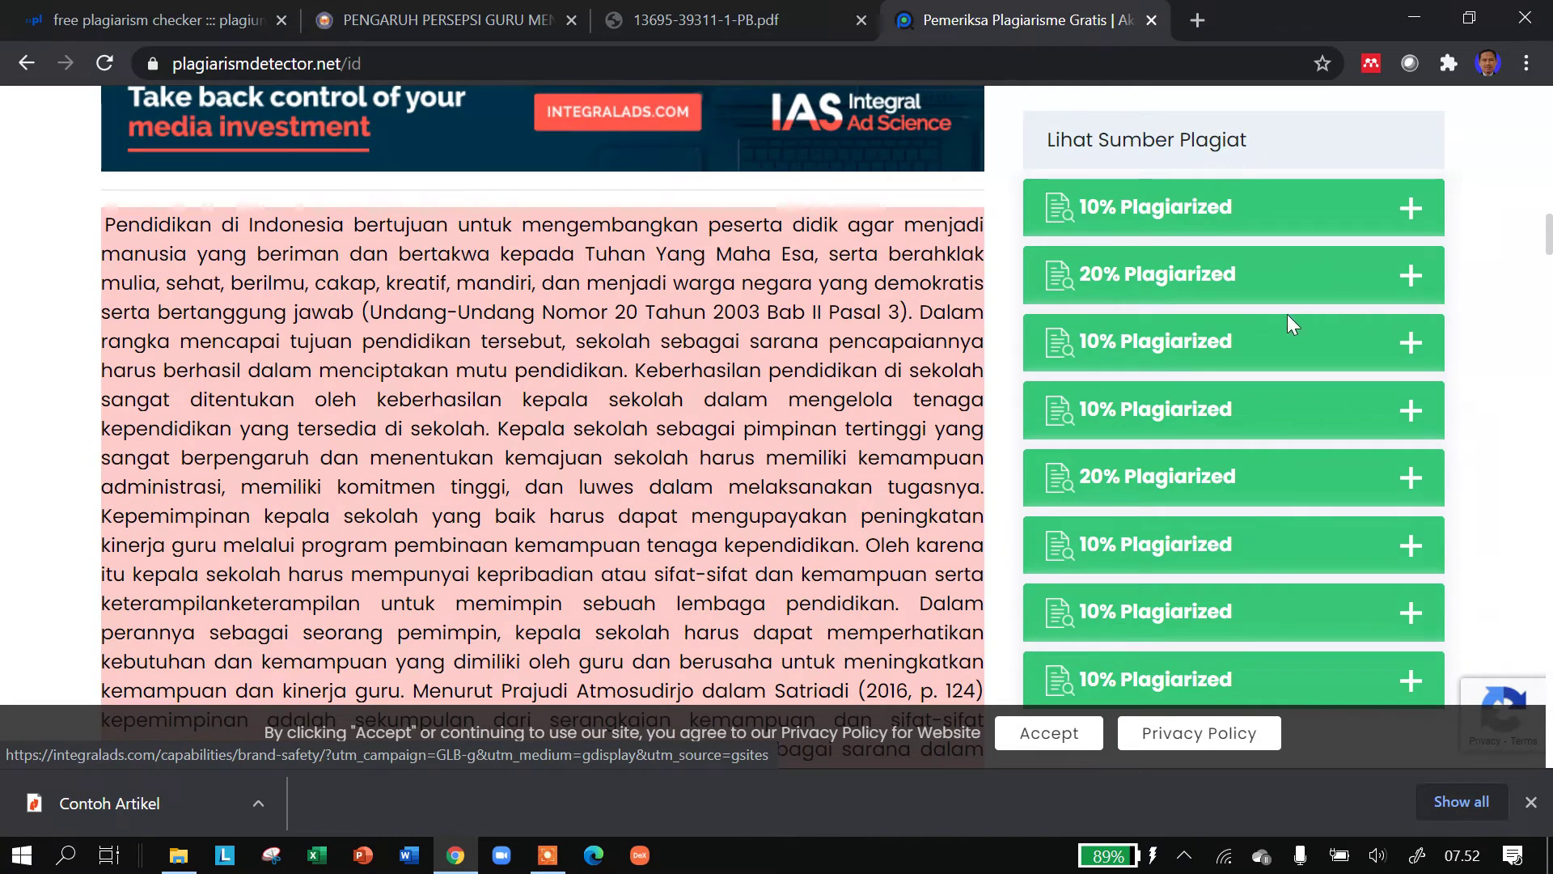
{"action": "scroll", "coordinate": [1280, 472], "scroll_direction": "down", "scroll_amount": 2}
{"action": "scroll", "coordinate": [1279, 472], "scroll_direction": "up", "scroll_amount": 1}
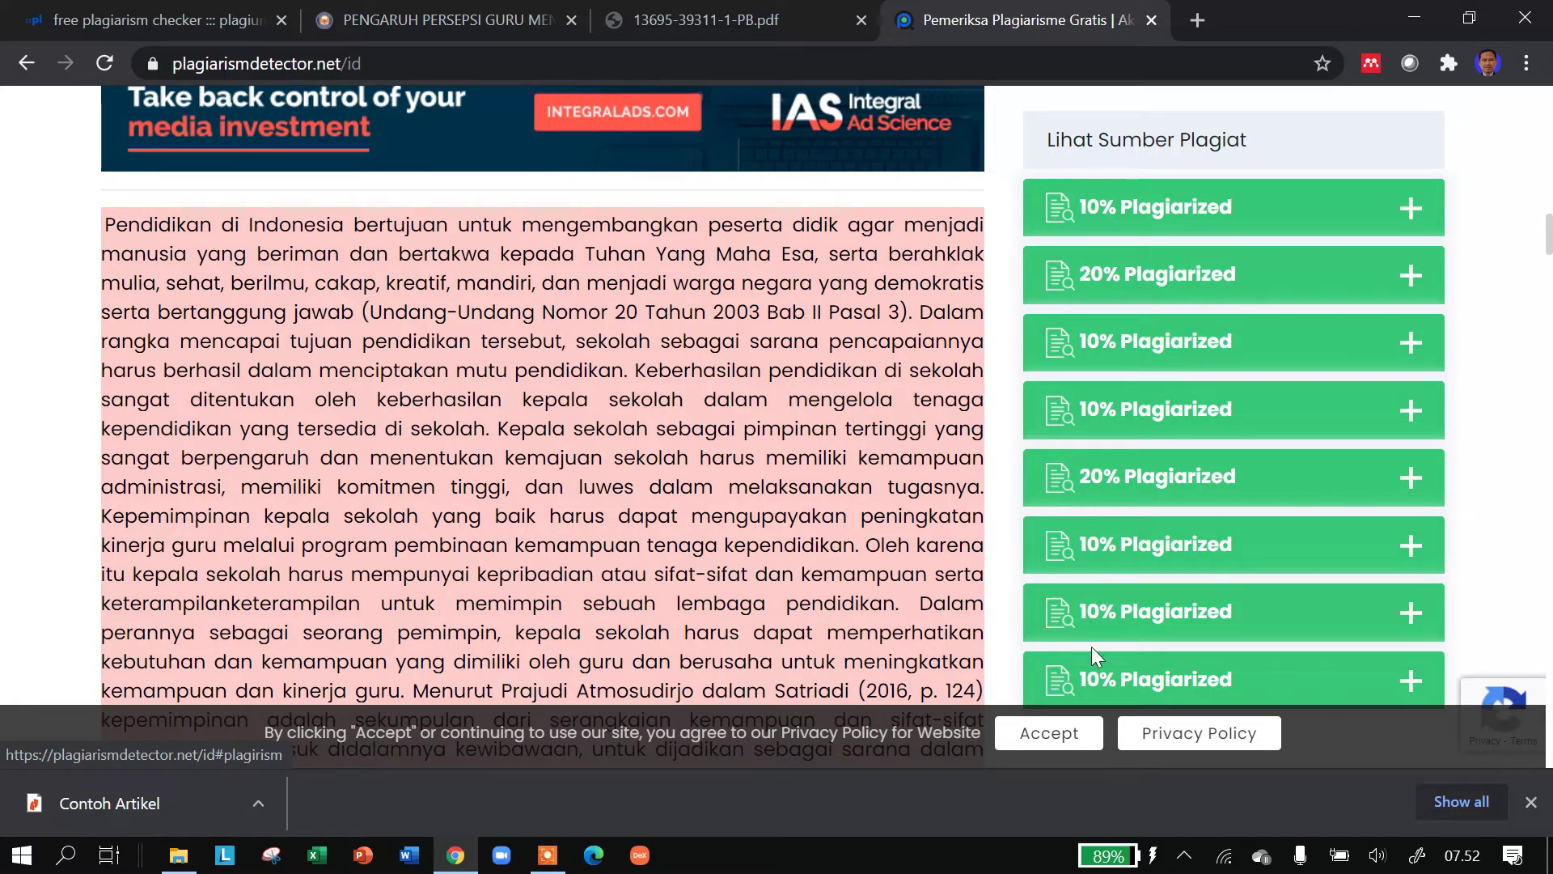
Expand each entry under Lihat Sumber Plagiat in turn to view its matched source link, and return to the report summary
{"action": "left_click", "coordinate": [1414, 215]}
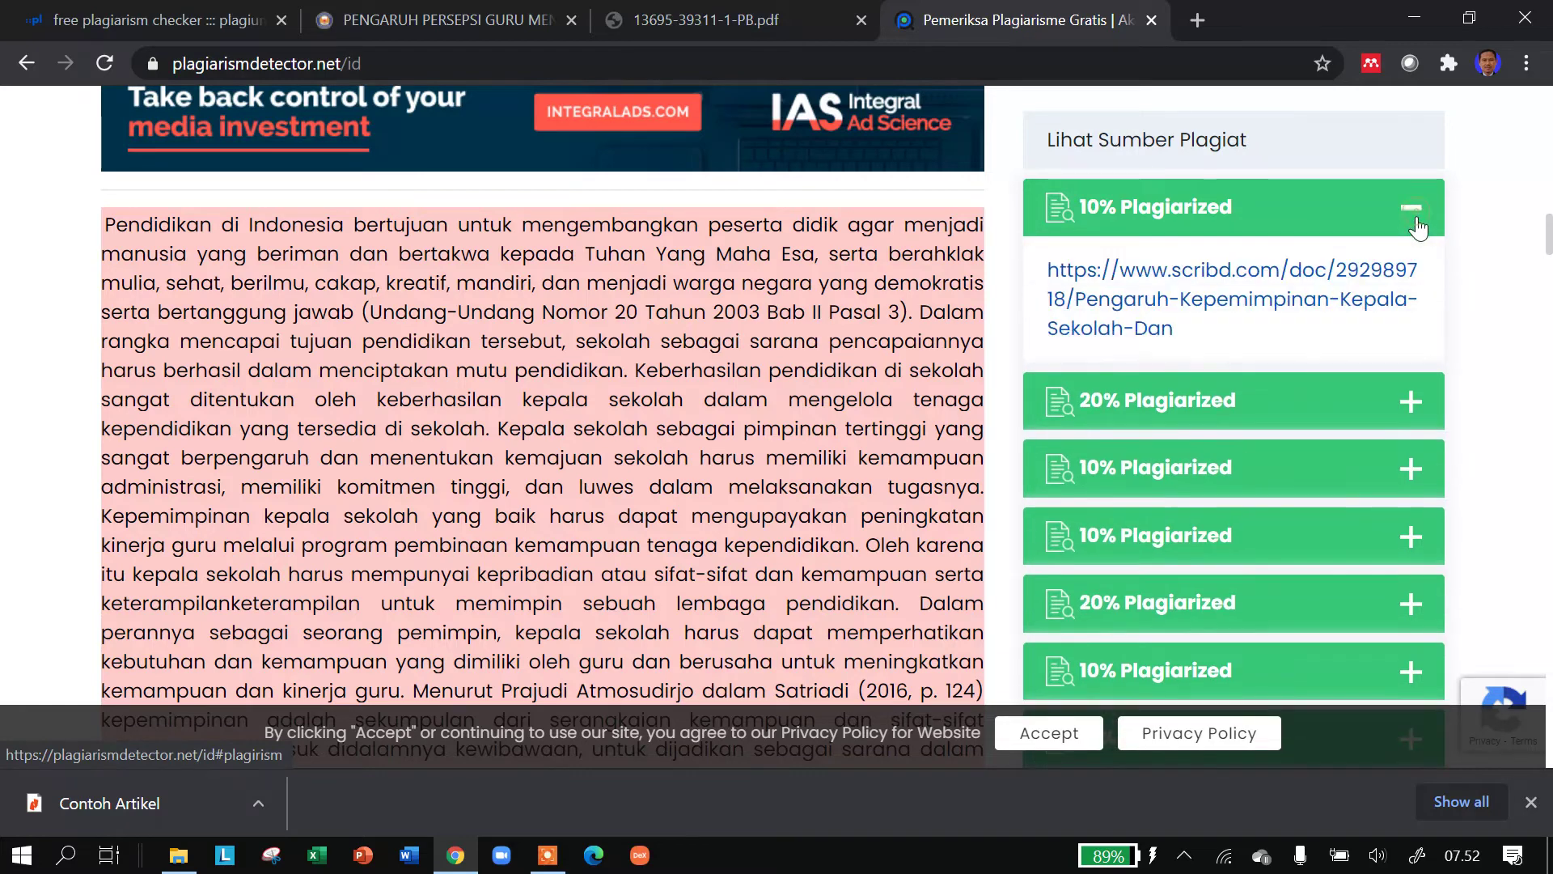
{"action": "left_click", "coordinate": [1414, 417]}
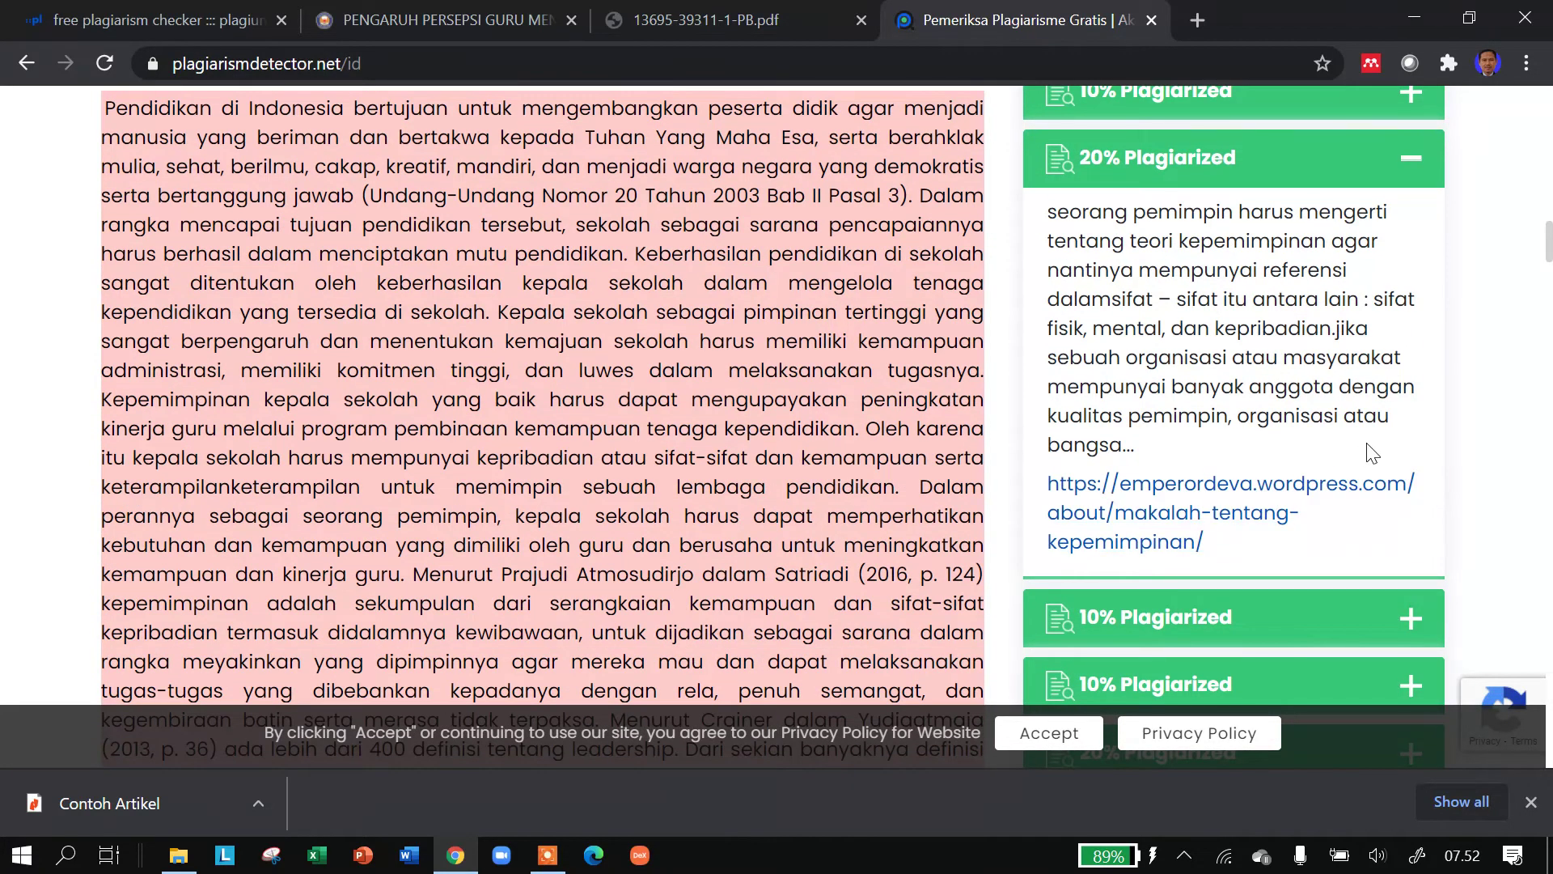
{"action": "scroll", "coordinate": [1372, 453], "scroll_direction": "down", "scroll_amount": 3}
{"action": "left_click", "coordinate": [1417, 380]}
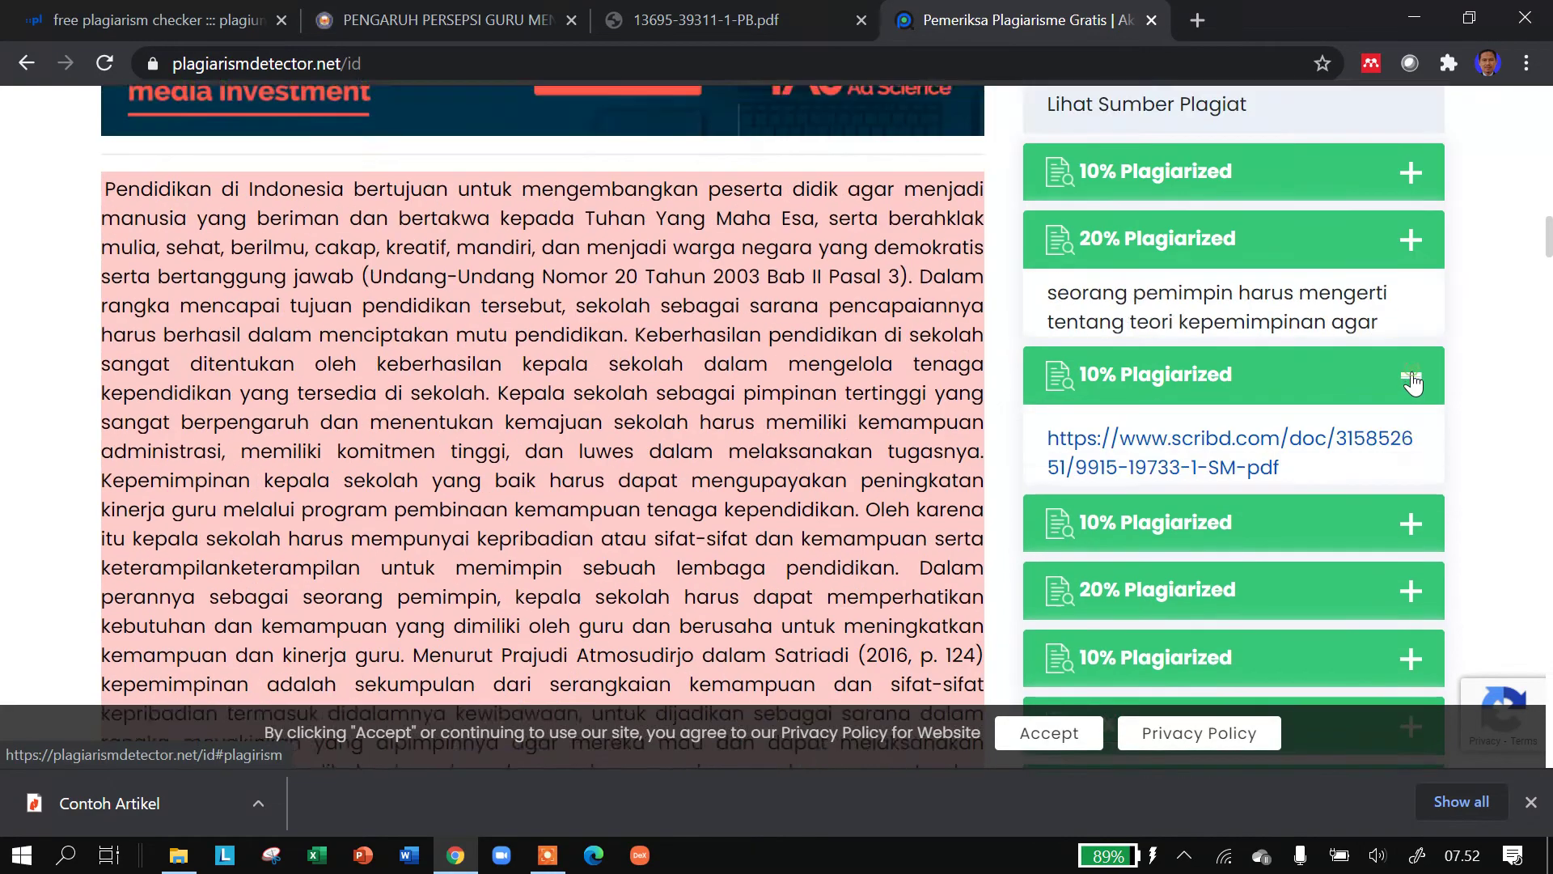
{"action": "scroll", "coordinate": [1472, 449], "scroll_direction": "down", "scroll_amount": 1}
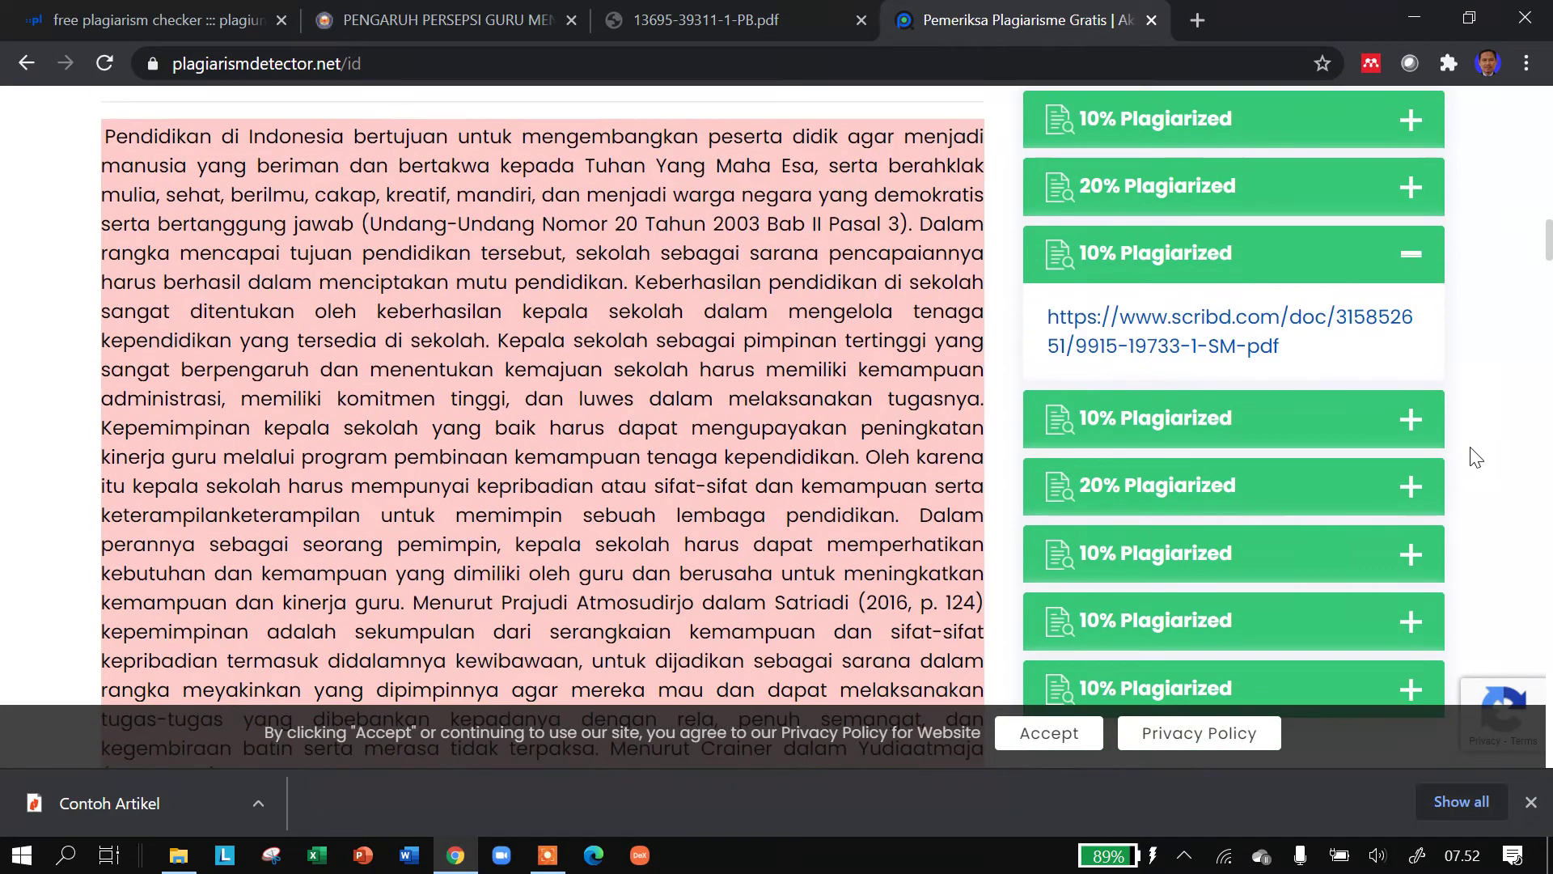
{"action": "left_click", "coordinate": [1418, 434]}
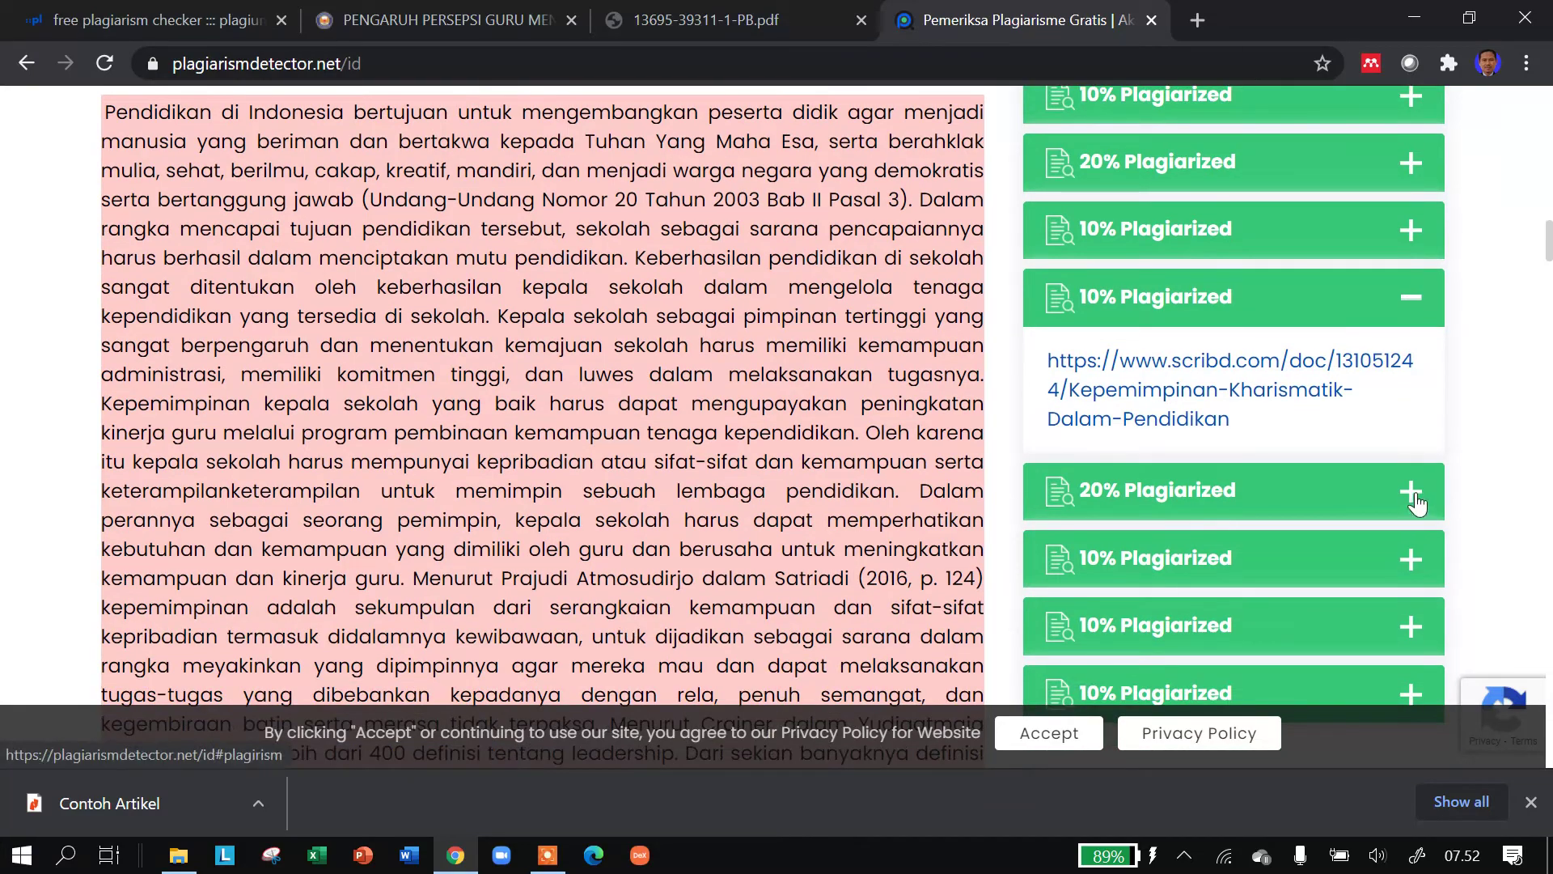
{"action": "left_click", "coordinate": [1418, 500]}
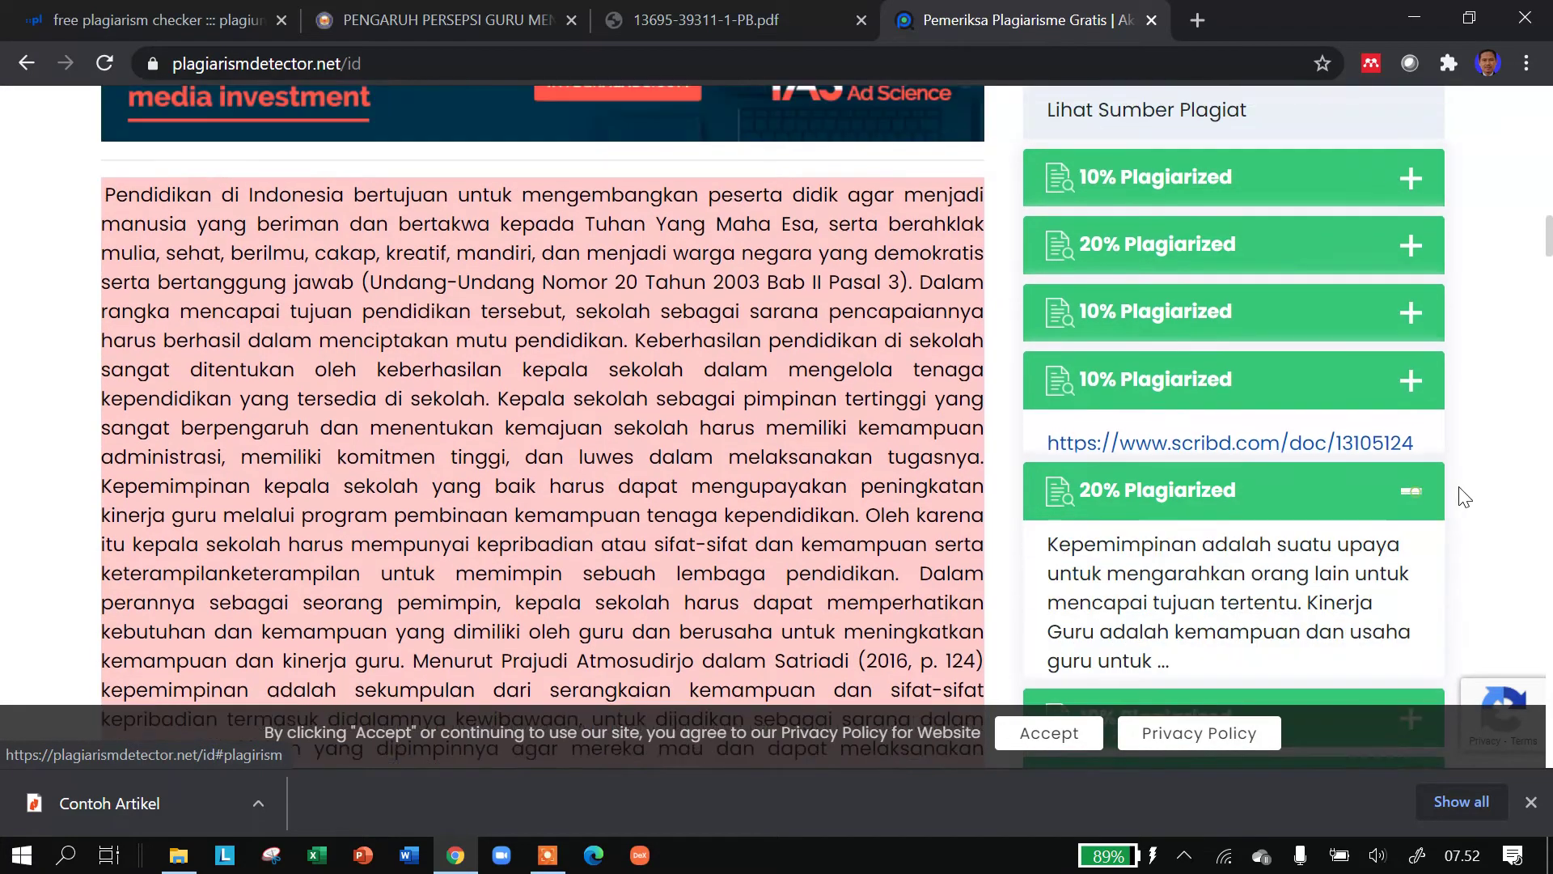
{"action": "left_click", "coordinate": [1419, 458]}
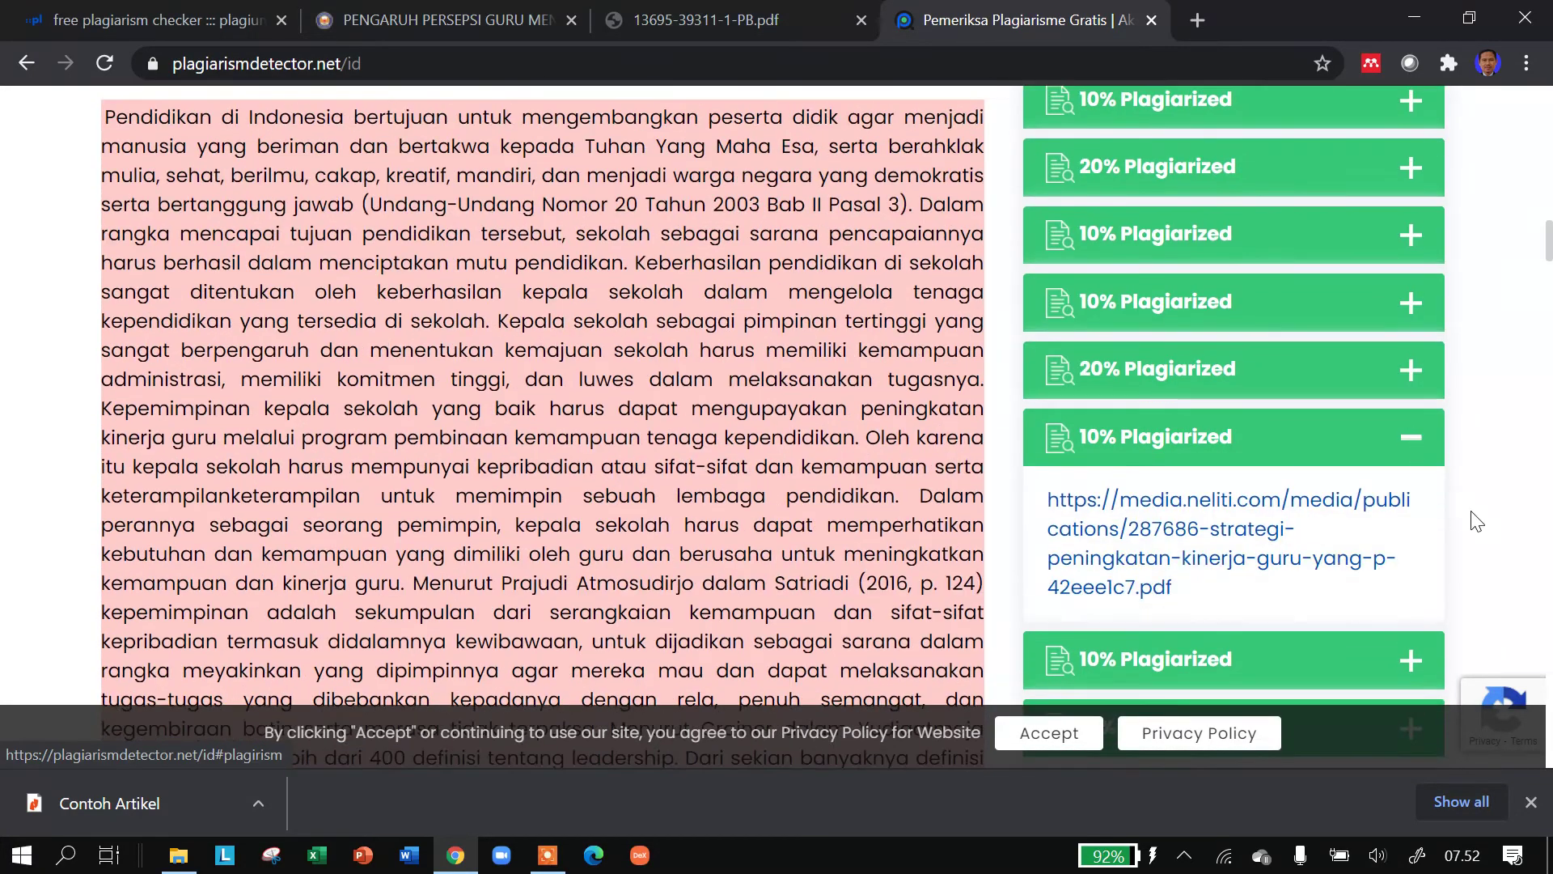
{"action": "left_click", "coordinate": [1399, 419]}
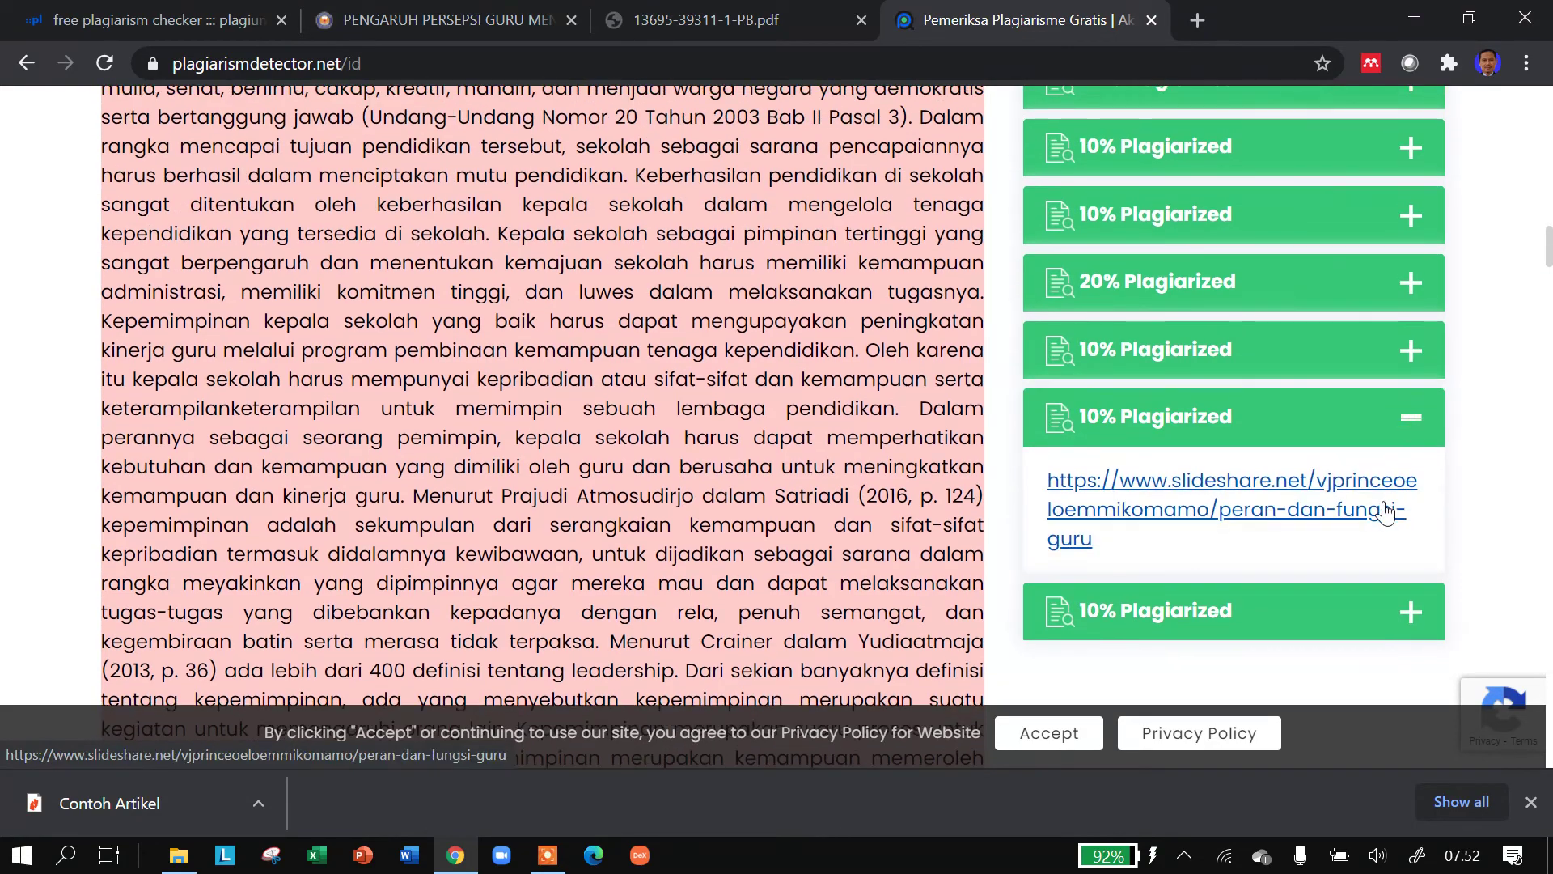
{"action": "left_click", "coordinate": [1409, 613]}
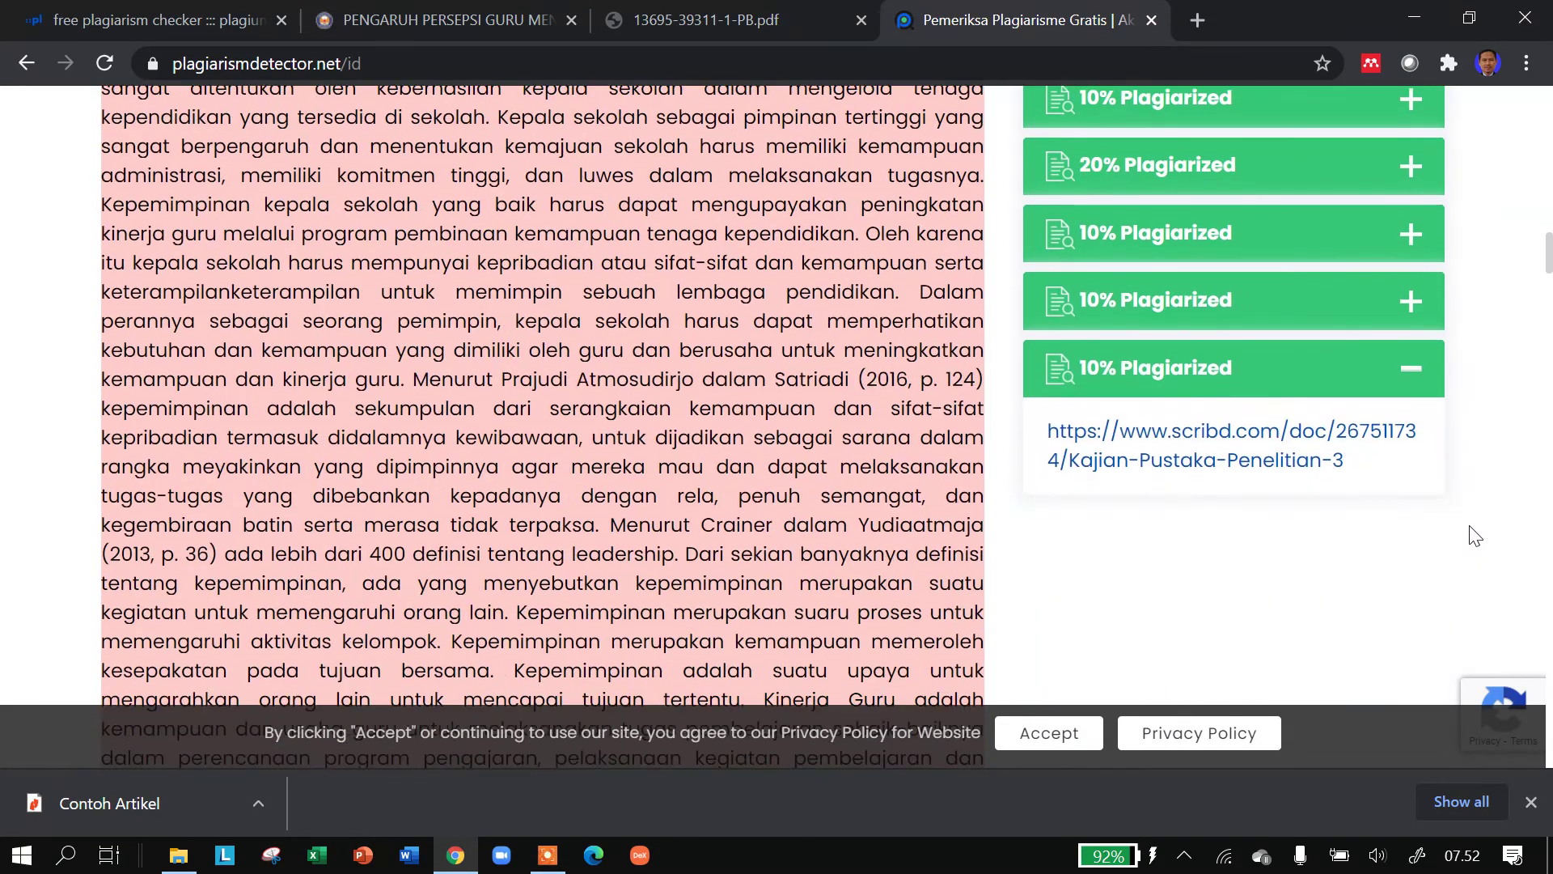
{"action": "scroll", "coordinate": [1480, 522], "scroll_direction": "up", "scroll_amount": 8}
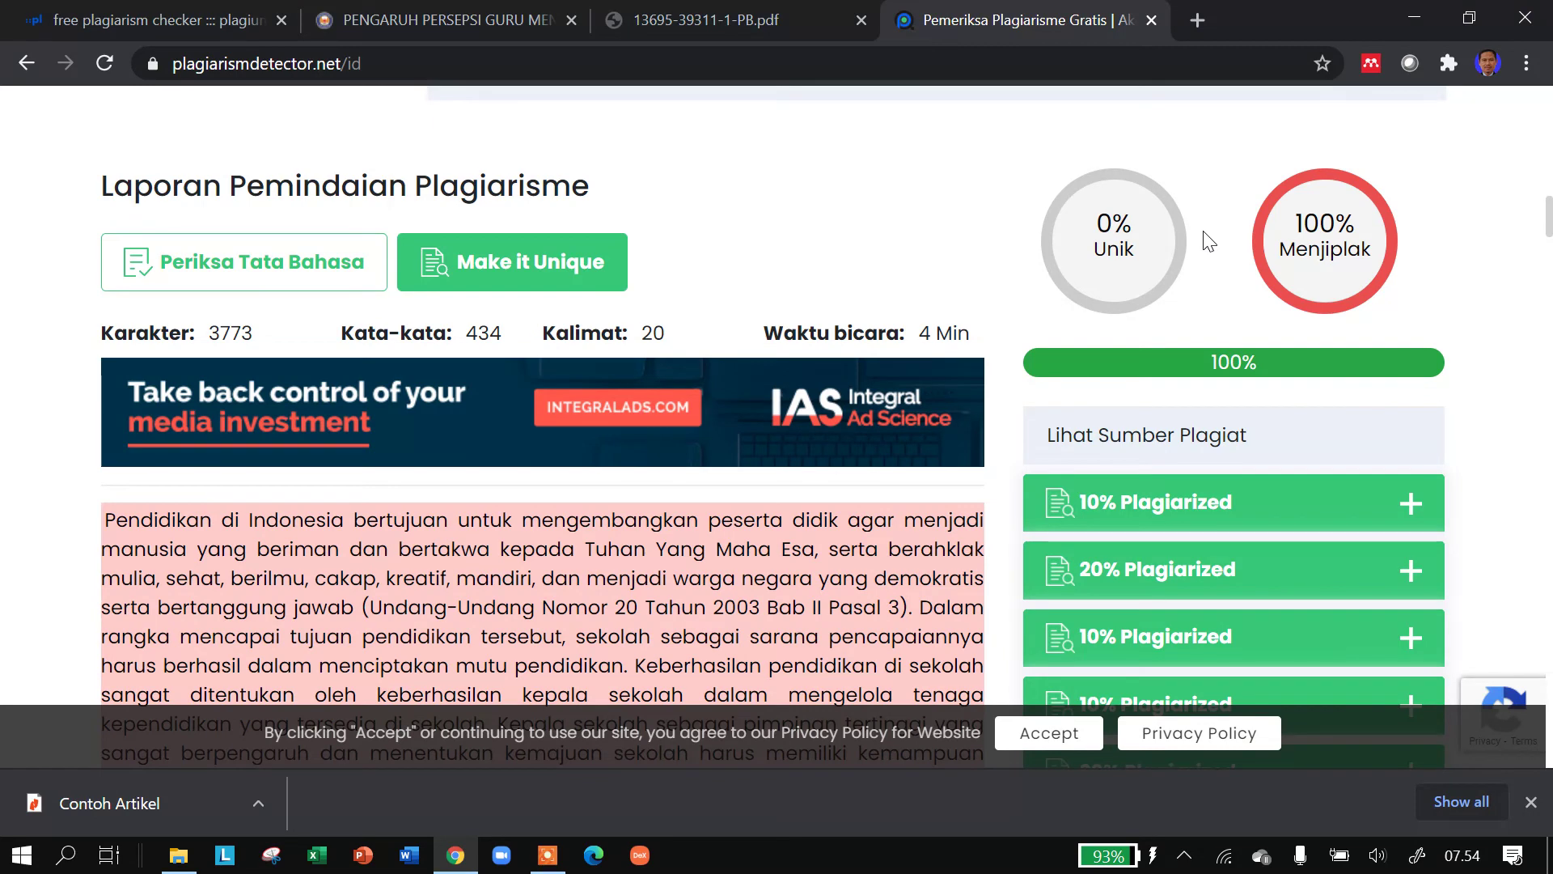
Revisit the plagium.com results, and review the plagiarismdetector.net report through to the end of the checked text
{"action": "left_click", "coordinate": [137, 8]}
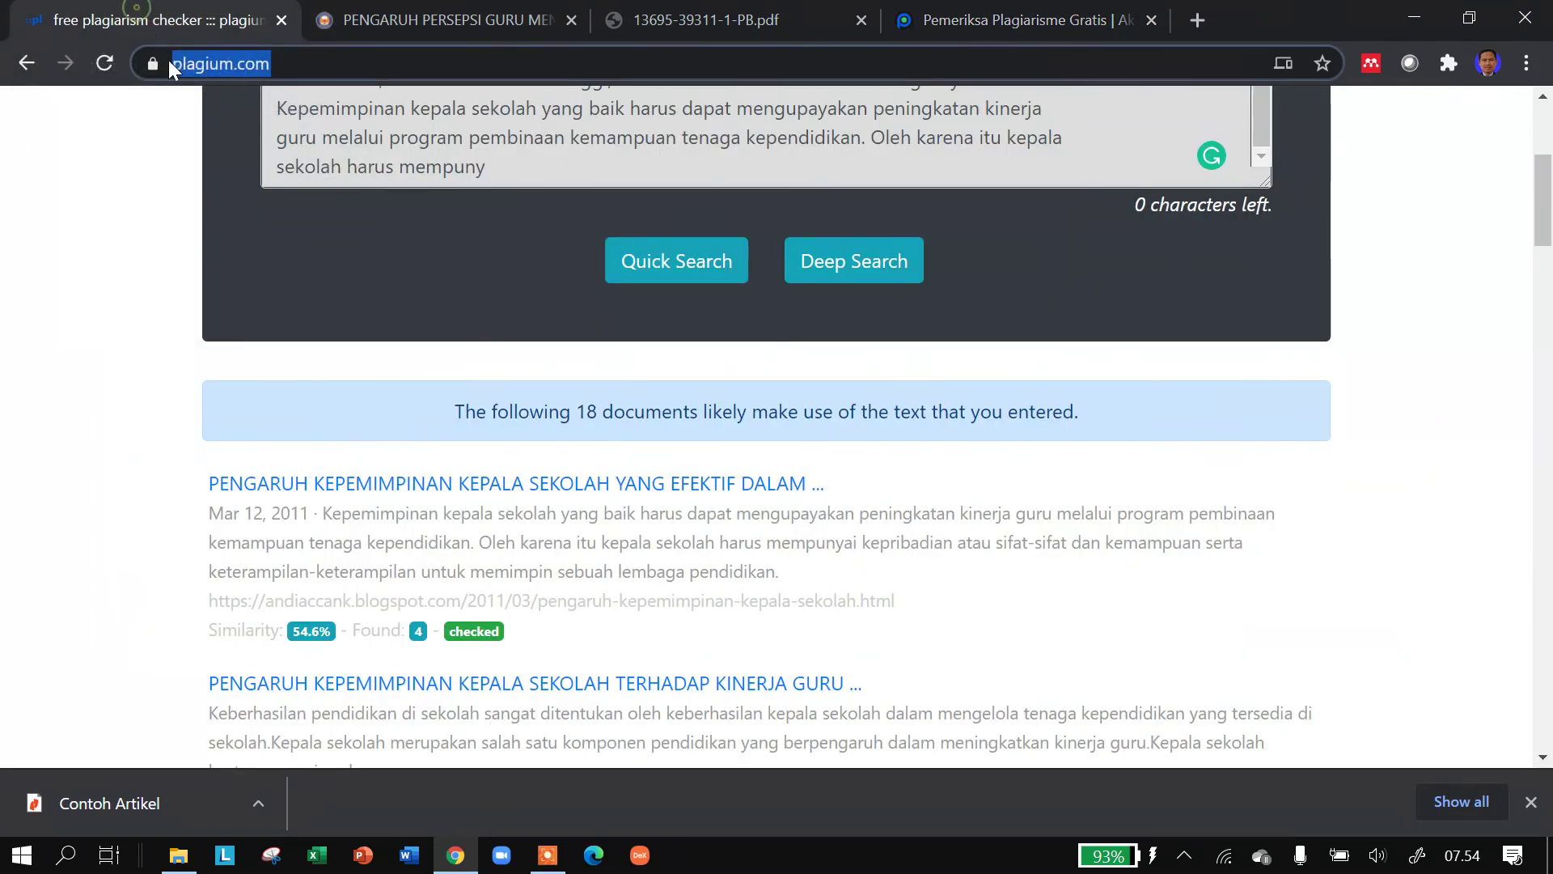
{"action": "left_click", "coordinate": [1018, 22]}
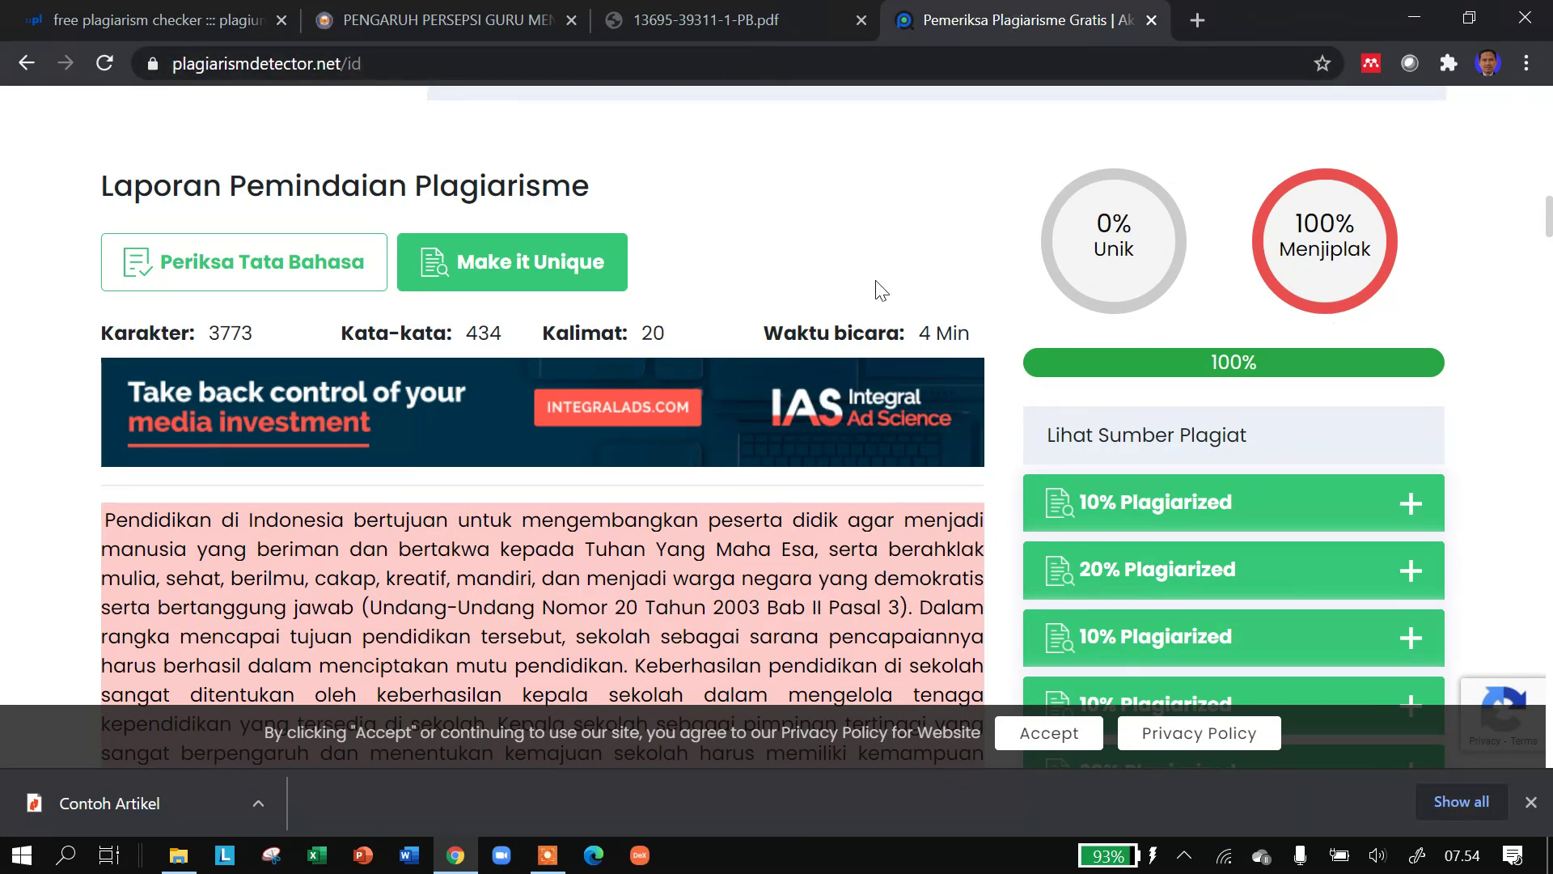
{"action": "scroll", "coordinate": [953, 283], "scroll_direction": "down", "scroll_amount": 15}
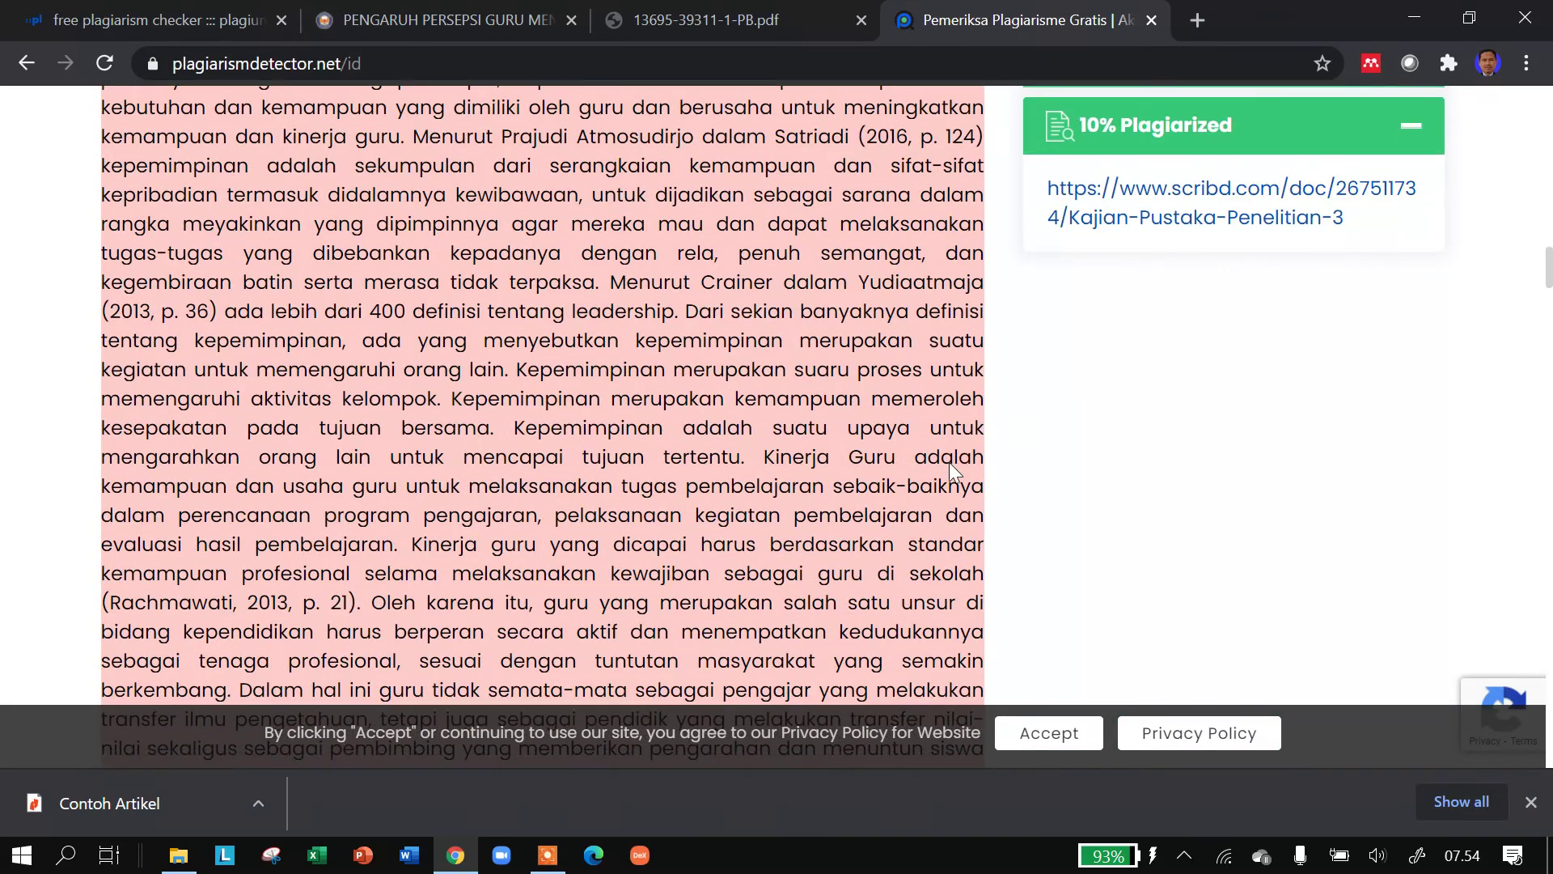
{"action": "scroll", "coordinate": [938, 491], "scroll_direction": "down", "scroll_amount": 3}
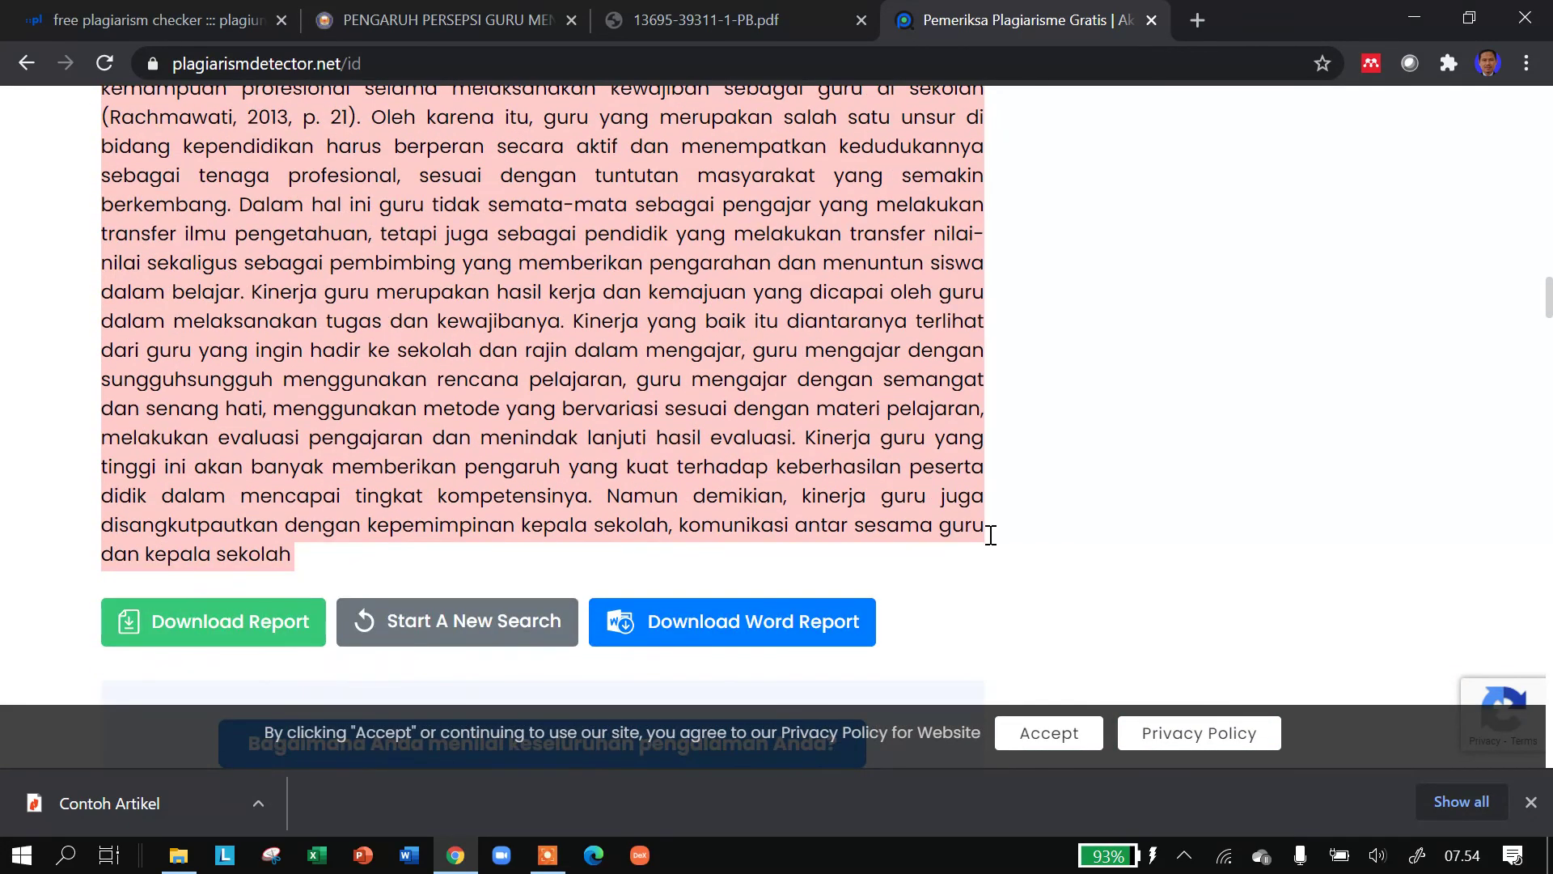
{"action": "scroll", "coordinate": [1165, 582], "scroll_direction": "up", "scroll_amount": 7}
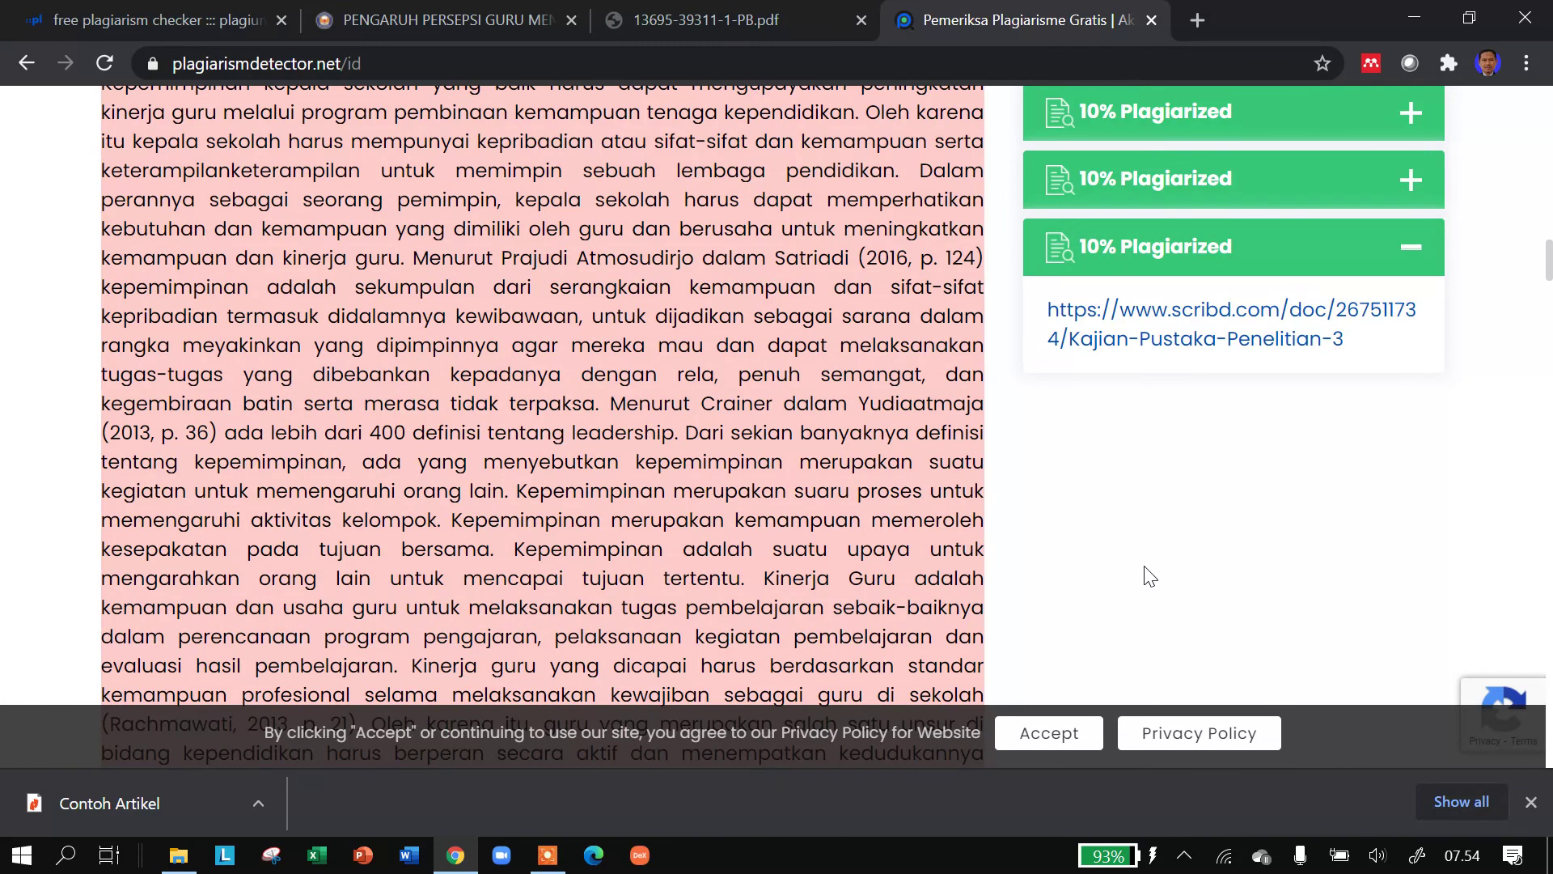
{"action": "scroll", "coordinate": [1150, 576], "scroll_direction": "up", "scroll_amount": 2}
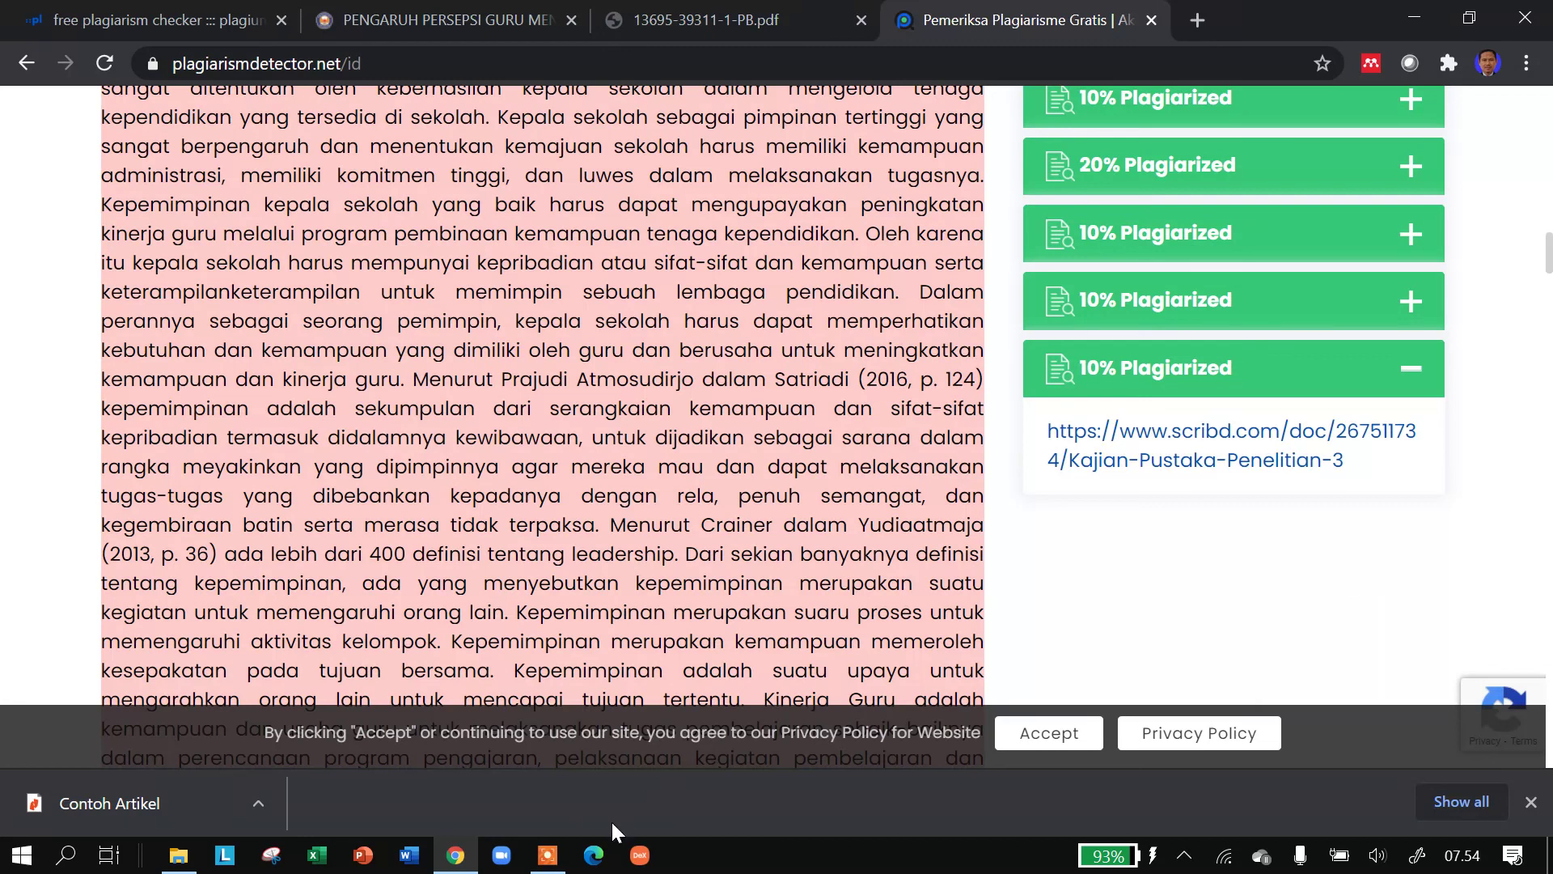
{"action": "left_click", "coordinate": [544, 856]}
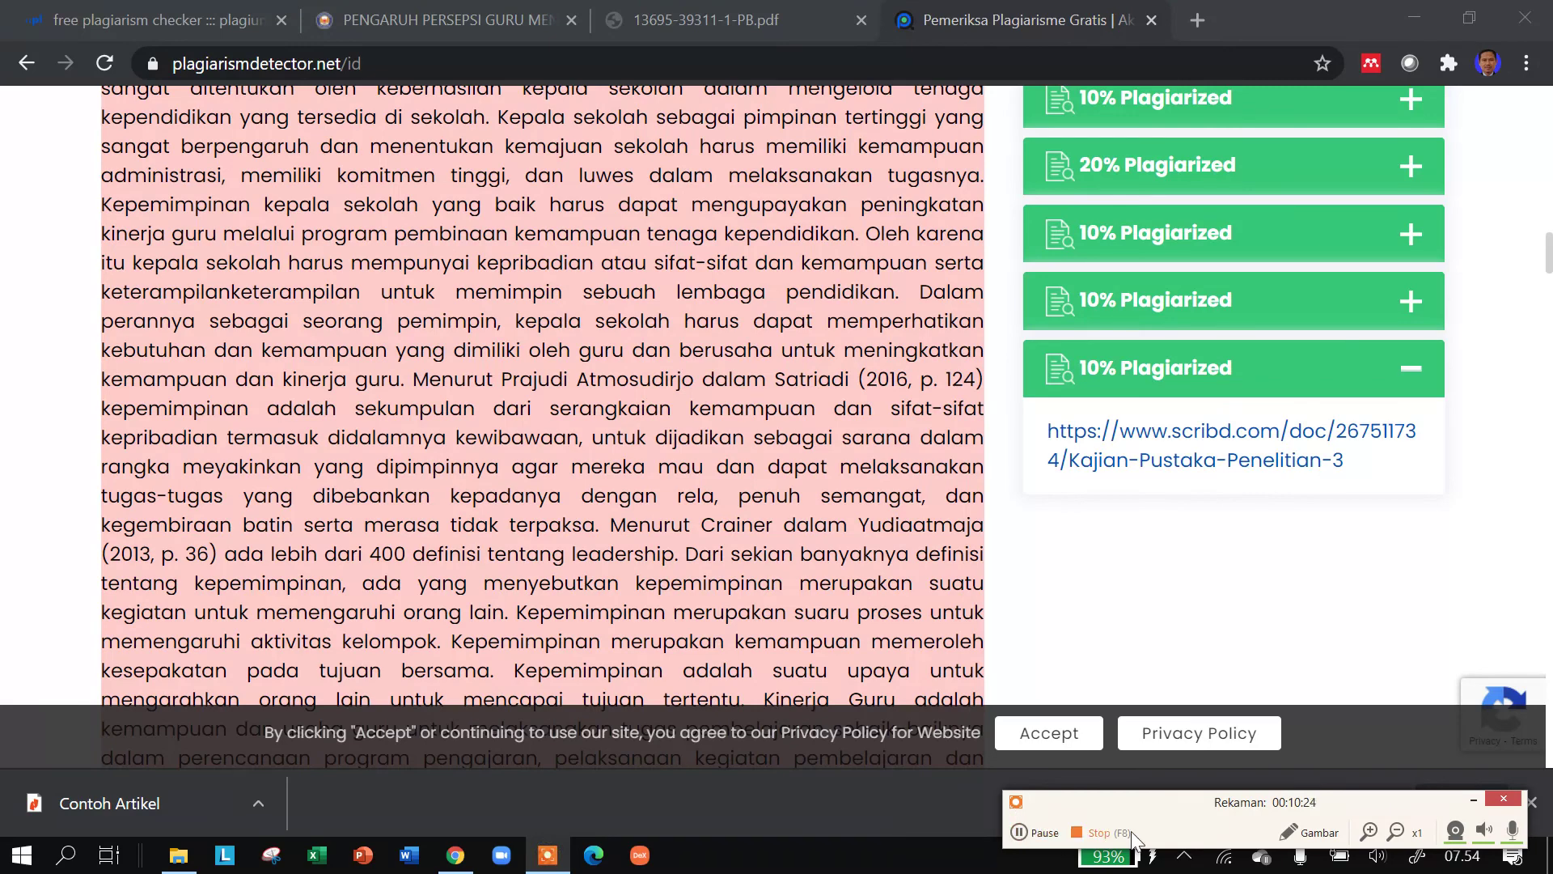